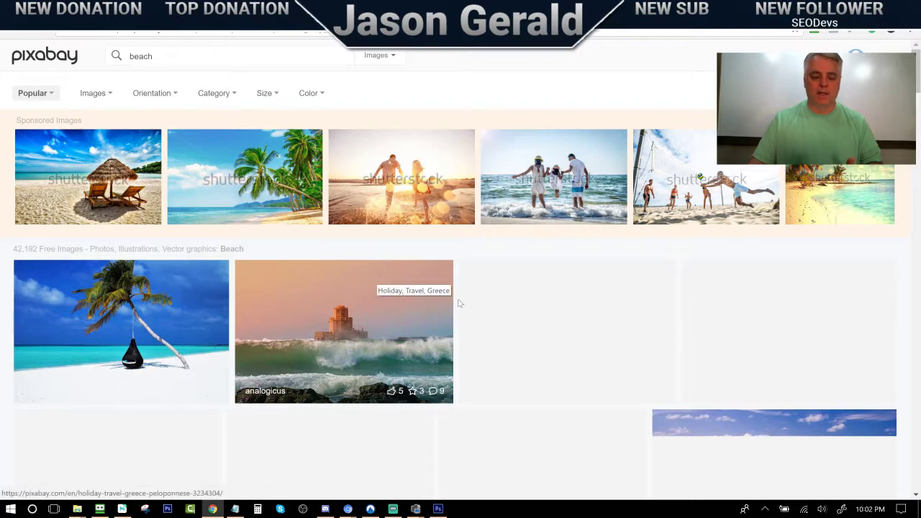
Open the Pixabay page for the palm tree beach photo with the hanging chair
{"action": "scroll", "coordinate": [565, 309], "scroll_direction": "down", "scroll_amount": 2}
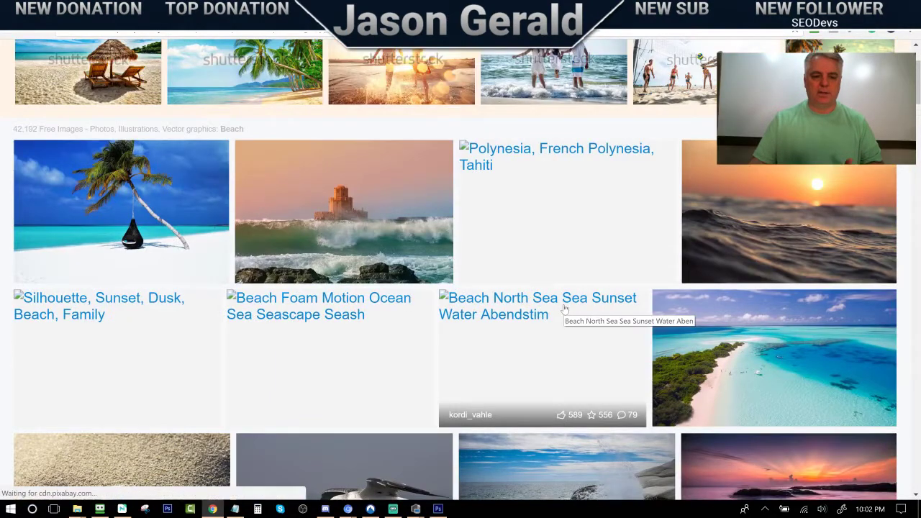
{"action": "scroll", "coordinate": [564, 309], "scroll_direction": "down", "scroll_amount": 2}
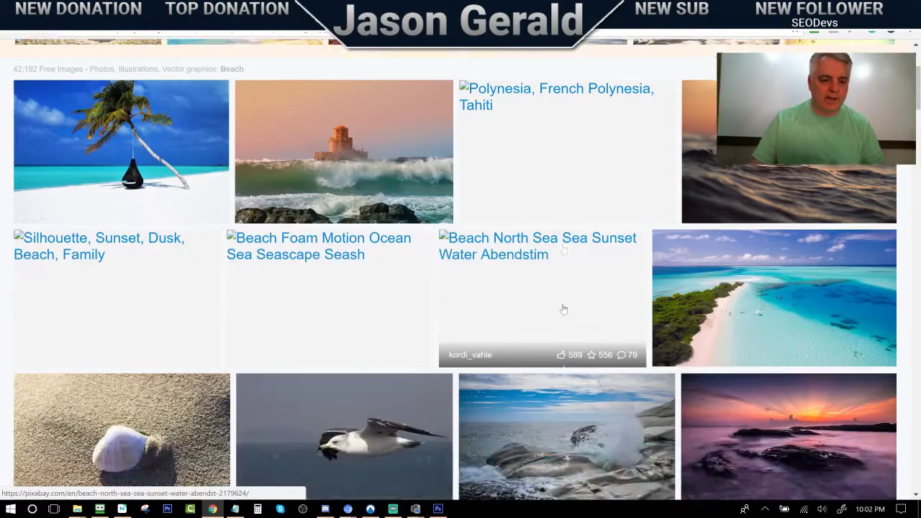
{"action": "scroll", "coordinate": [132, 335], "scroll_direction": "up", "scroll_amount": 3}
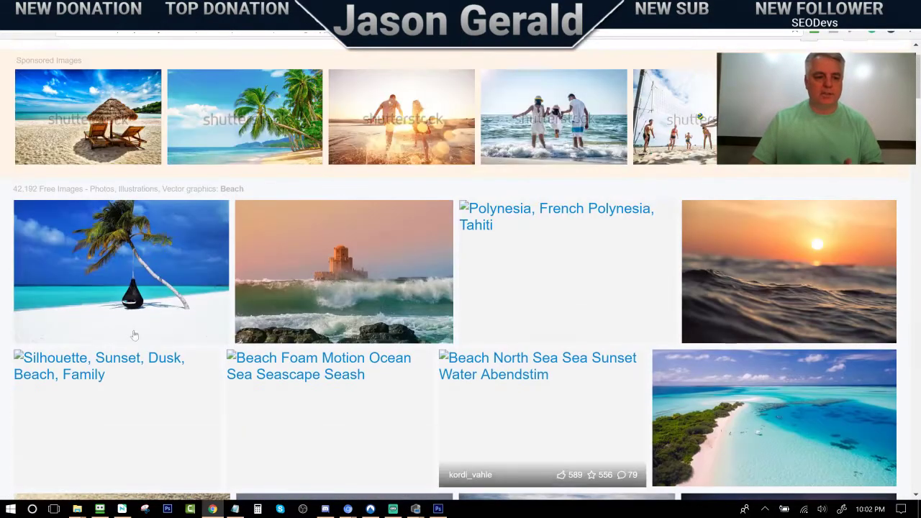
{"action": "left_click", "coordinate": [87, 281]}
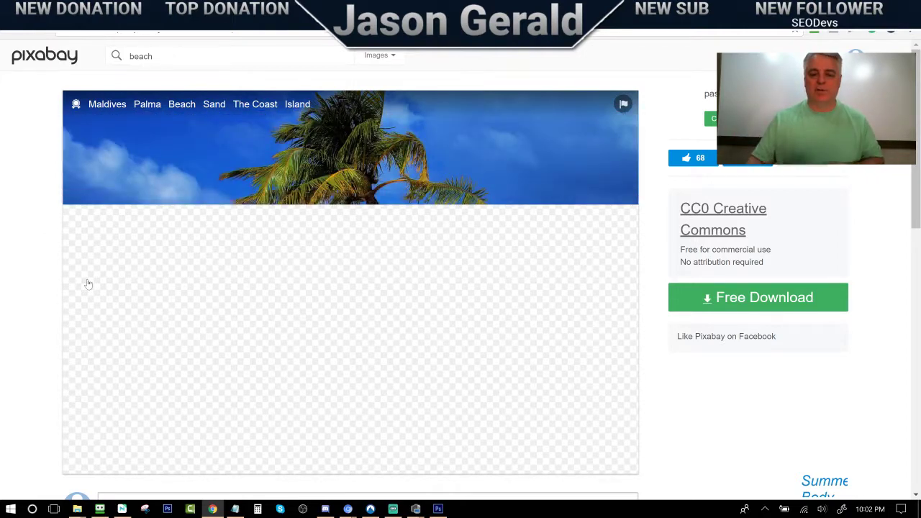
Download the beach photo at 6000×4000 as maldives-3220702.jpg, then switch to Photoshop
{"action": "left_click", "coordinate": [743, 301]}
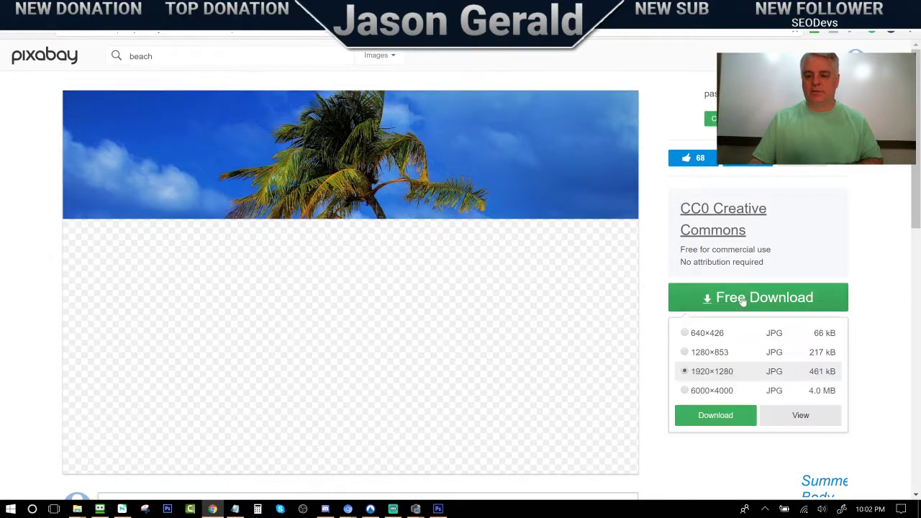
{"action": "left_click", "coordinate": [705, 393]}
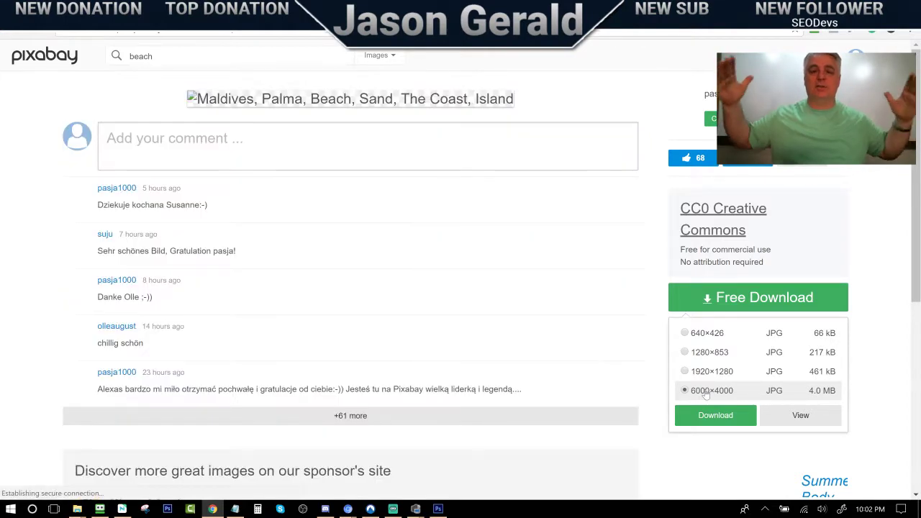
{"action": "left_click", "coordinate": [712, 416]}
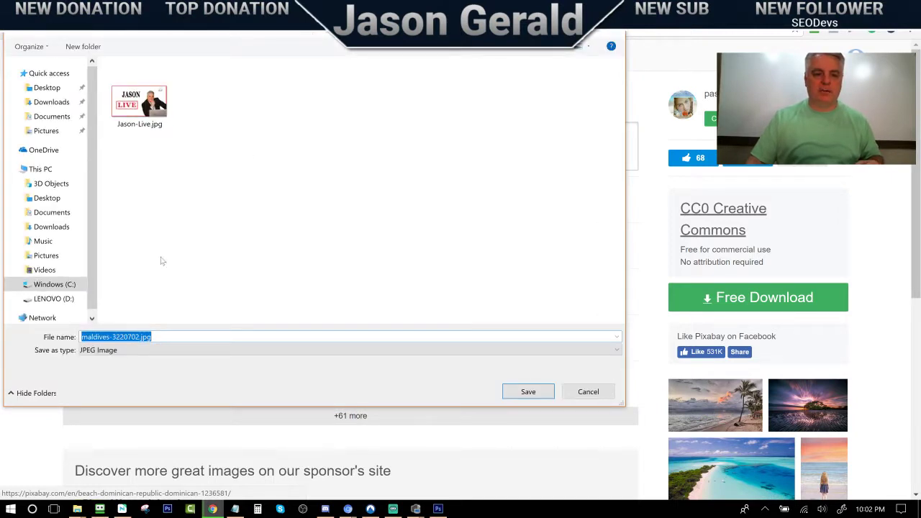
{"action": "left_click", "coordinate": [524, 394]}
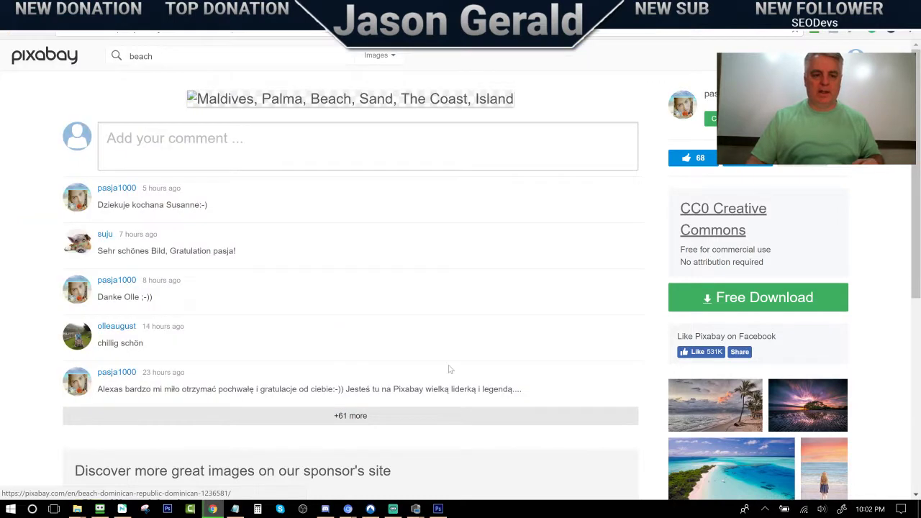
{"action": "left_click", "coordinate": [438, 509]}
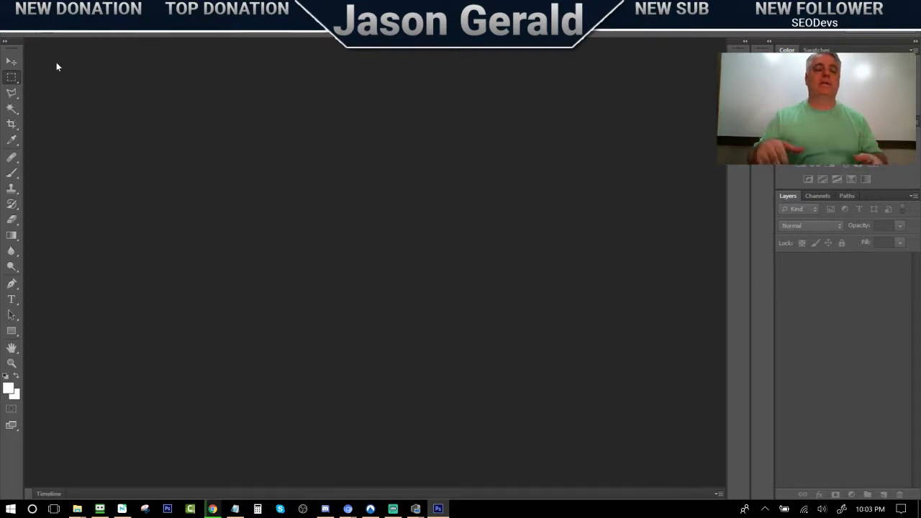
{"action": "left_click", "coordinate": [15, 25]}
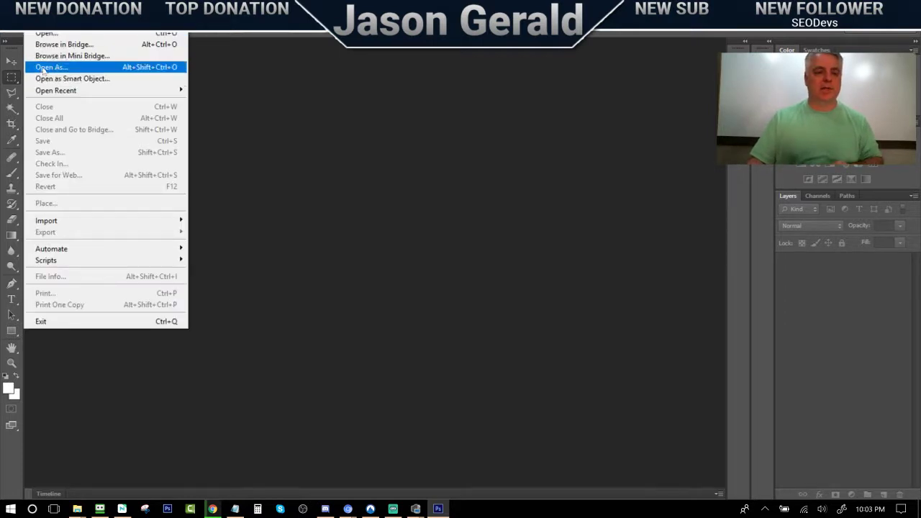
{"action": "left_click", "coordinate": [46, 33]}
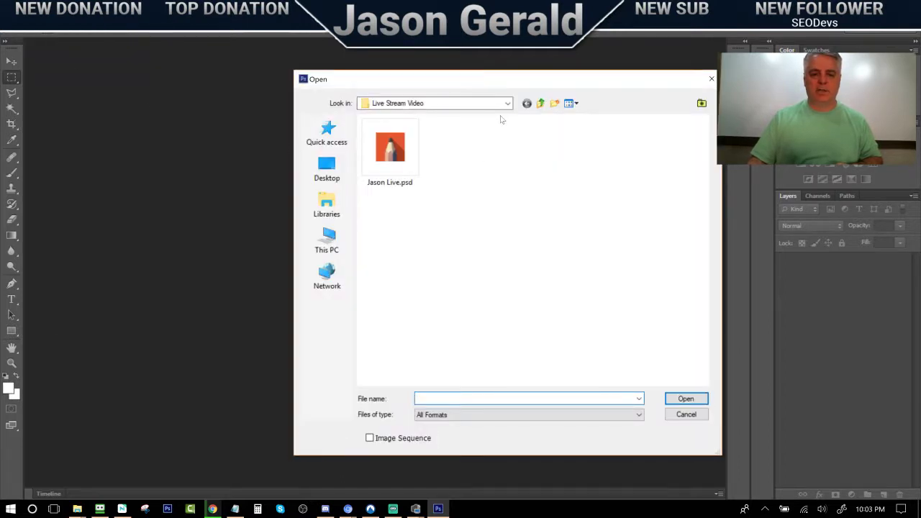
{"action": "left_click", "coordinate": [540, 104]}
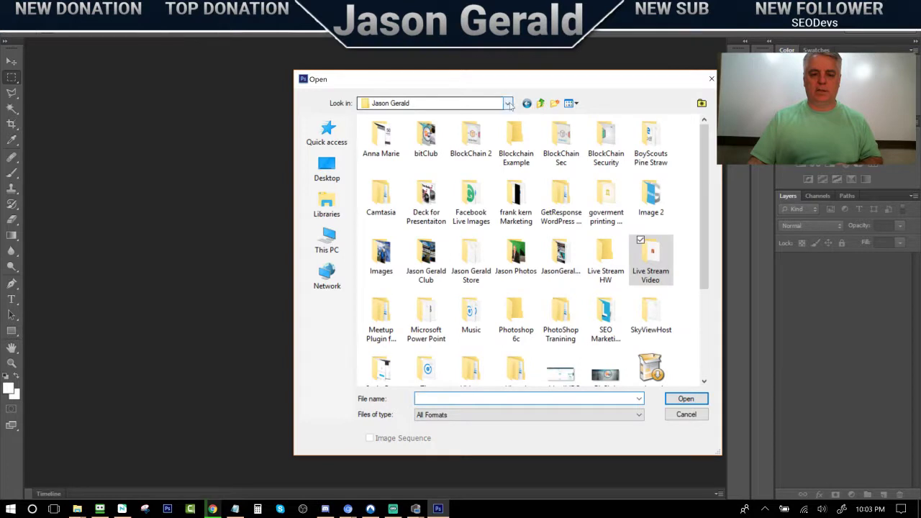
{"action": "double_click", "coordinate": [648, 255]}
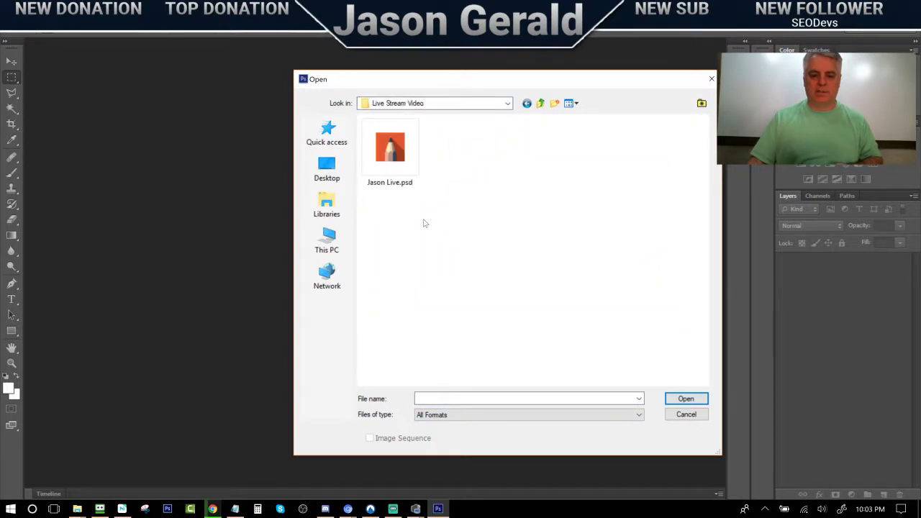
{"action": "mouse_move", "coordinate": [214, 511]}
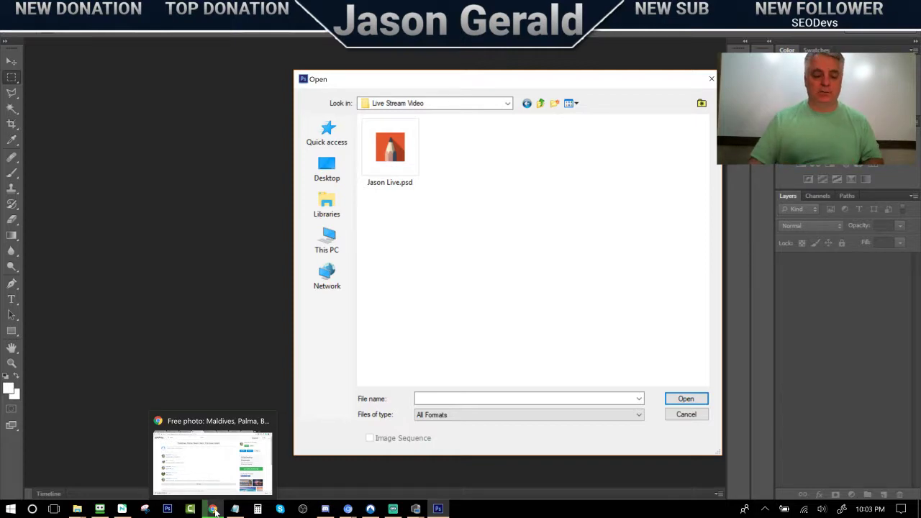
{"action": "left_click", "coordinate": [214, 510]}
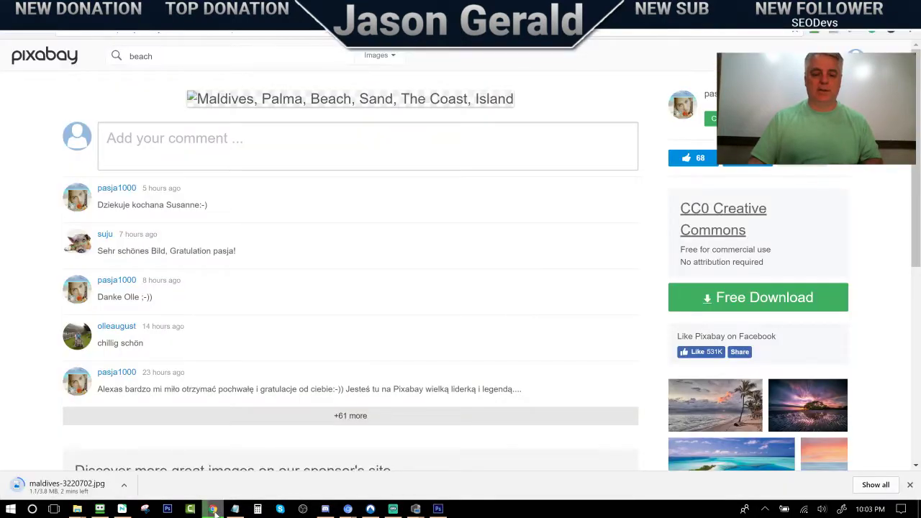
{"action": "left_click", "coordinate": [213, 509]}
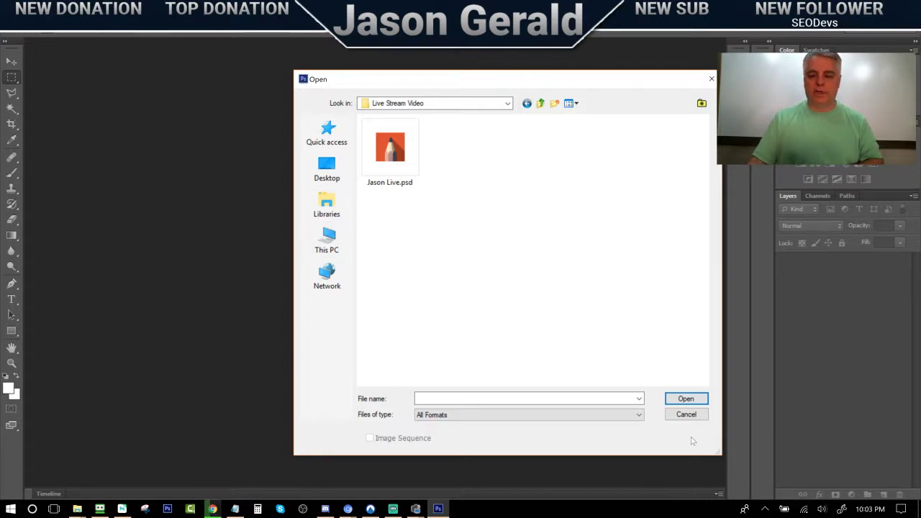
{"action": "left_click", "coordinate": [686, 414]}
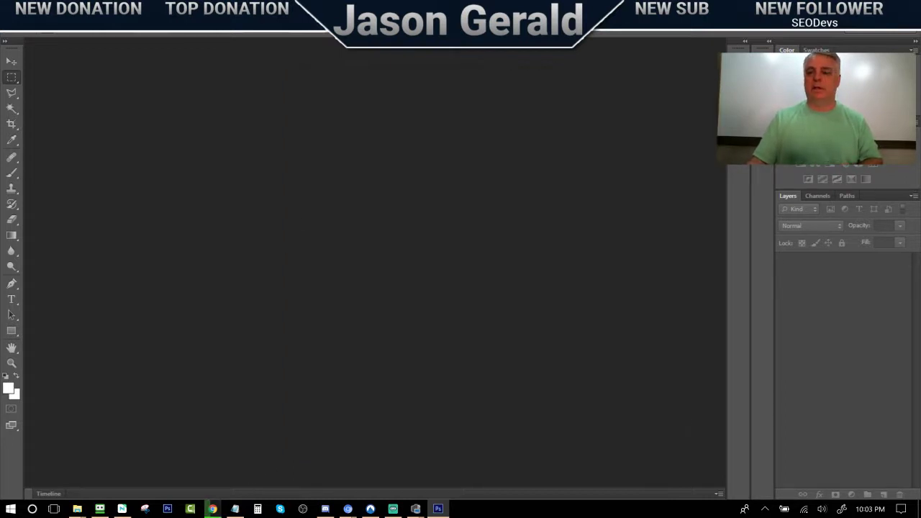
Return to the browser and switch from the Pixabay page to the GetResponse dashboard tab
{"action": "key", "text": "alt+Tab"}
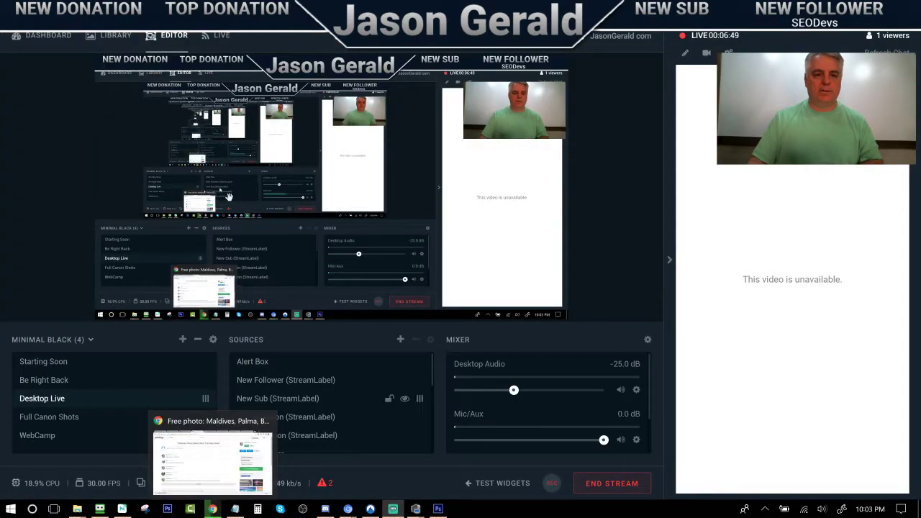
{"action": "left_click", "coordinate": [214, 505]}
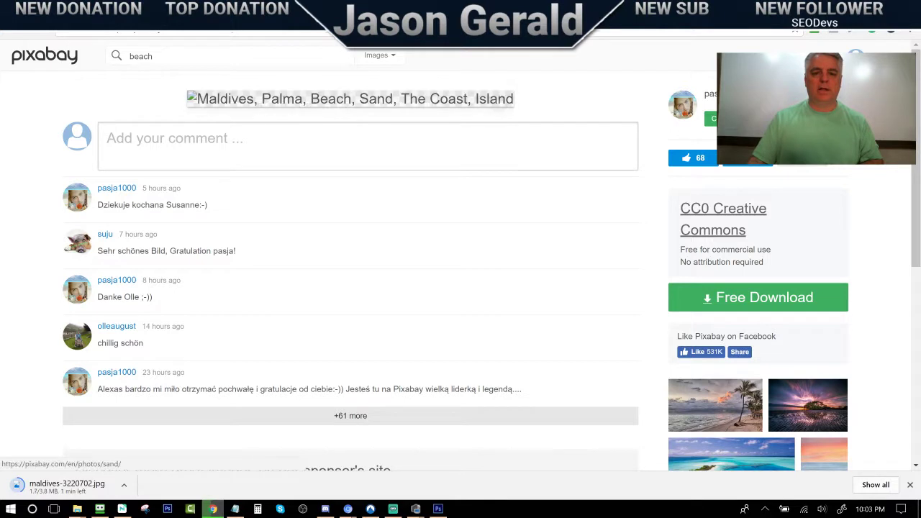
{"action": "key", "text": "ctrl+Tab"}
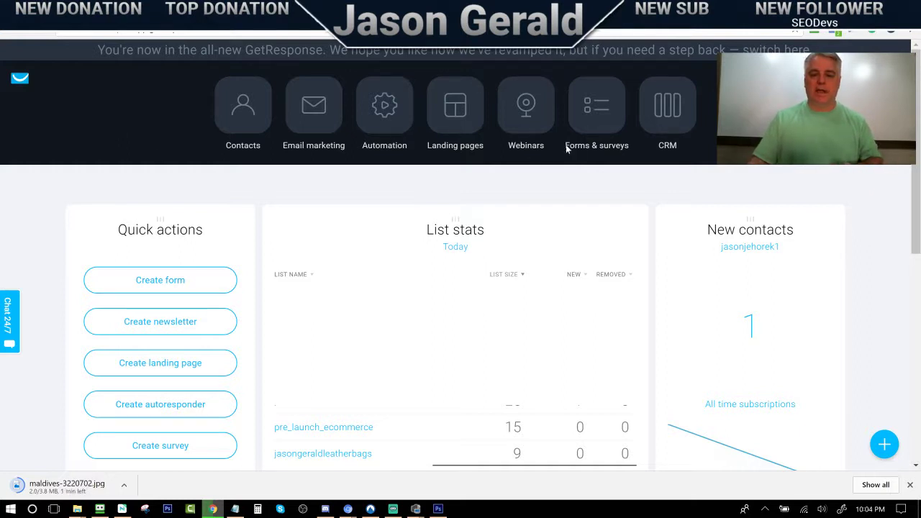
Create a new form from Forms & surveys using the Non-profit donations template
{"action": "left_click", "coordinate": [606, 123]}
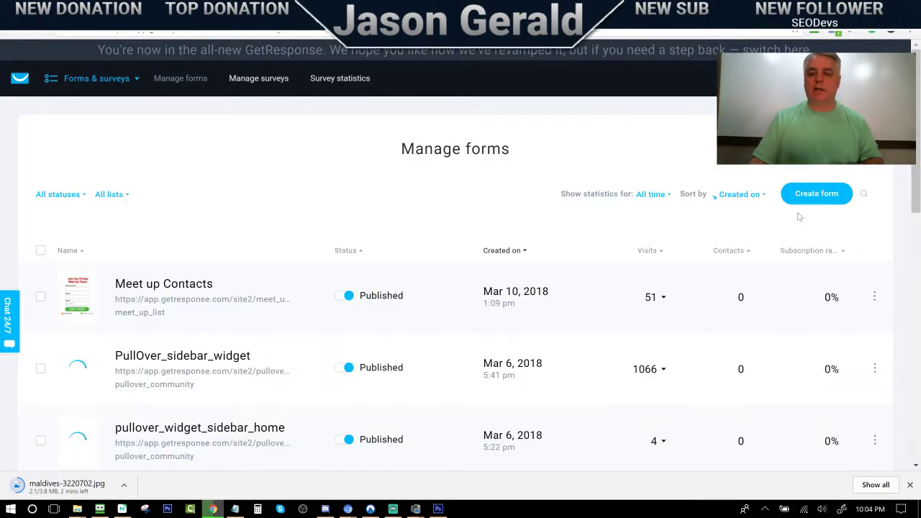
{"action": "left_click", "coordinate": [811, 201]}
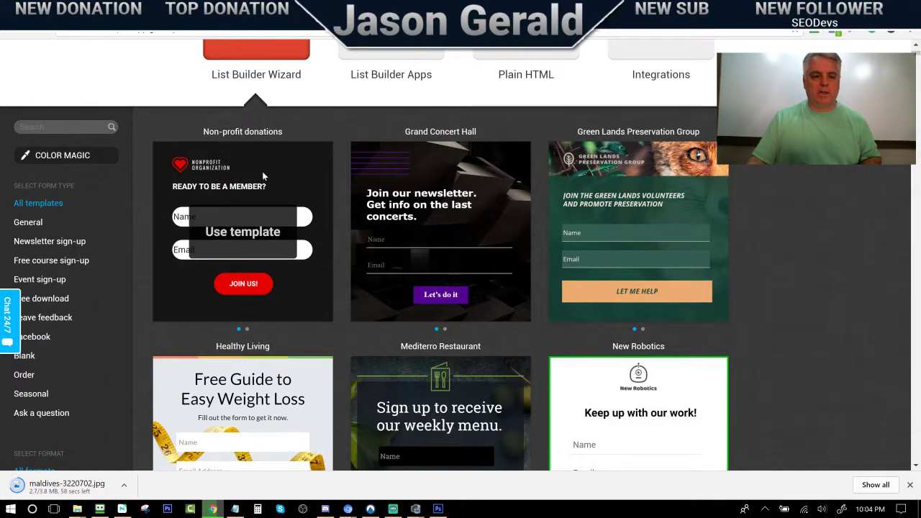
{"action": "scroll", "coordinate": [292, 273], "scroll_direction": "down", "scroll_amount": 4}
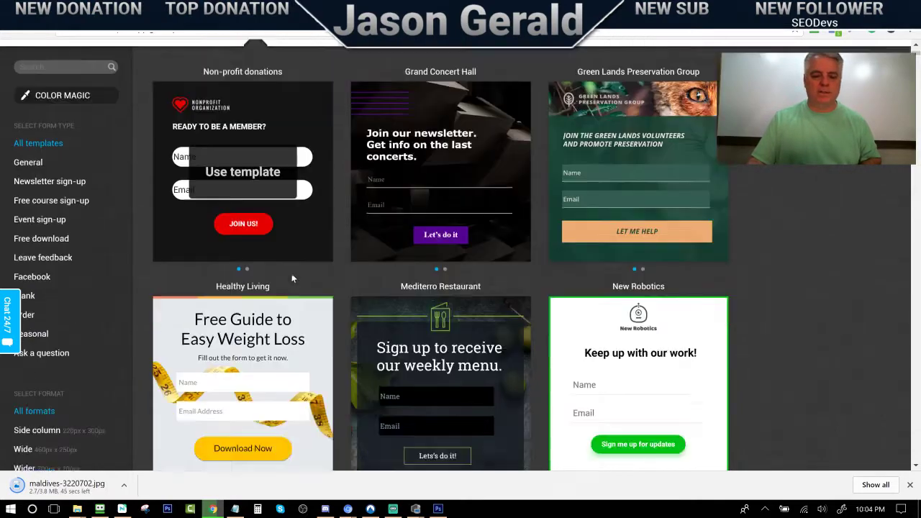
{"action": "scroll", "coordinate": [276, 282], "scroll_direction": "up", "scroll_amount": 5}
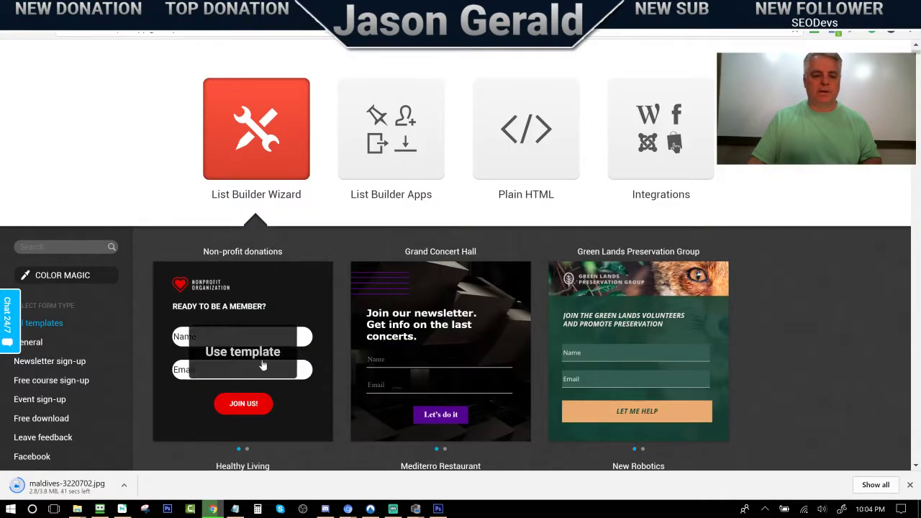
{"action": "left_click", "coordinate": [239, 347]}
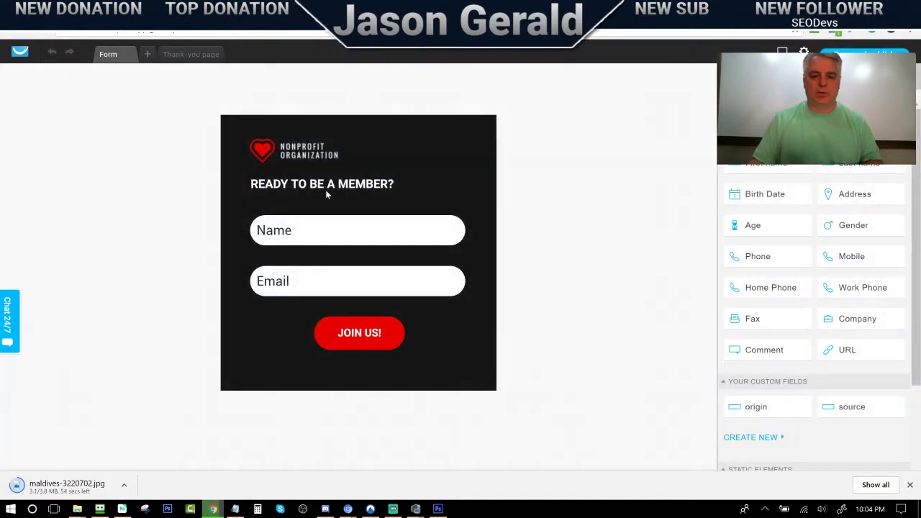
Select the whole form and look through its display, fields and border/shadow settings
{"action": "left_click", "coordinate": [451, 137]}
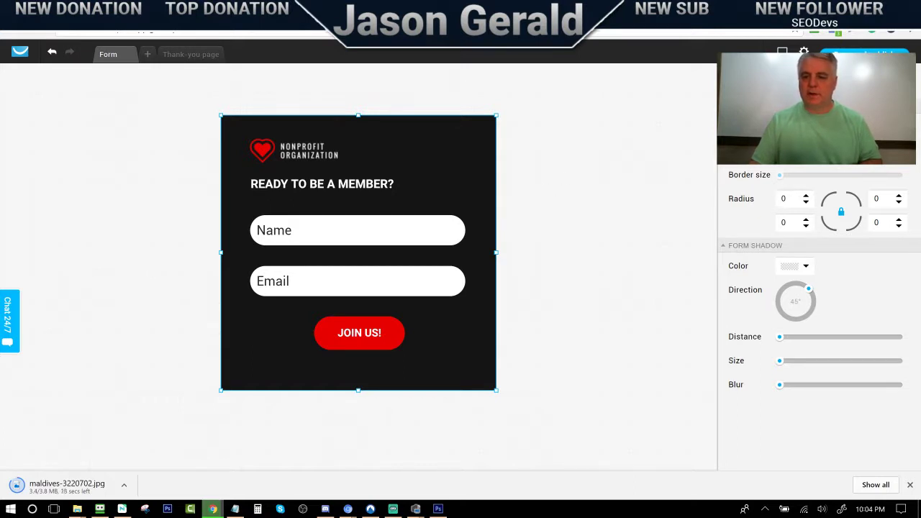
{"action": "left_click", "coordinate": [768, 77]}
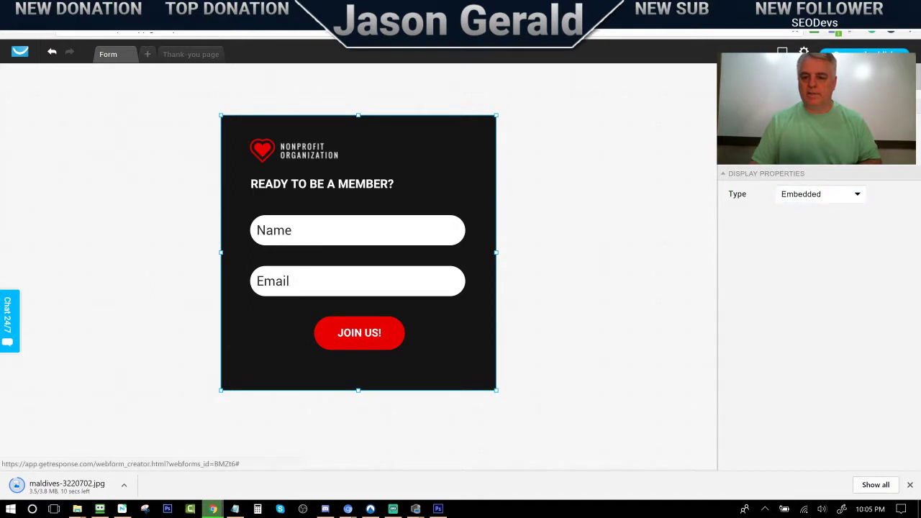
{"action": "left_click", "coordinate": [818, 77]}
{"action": "left_click", "coordinate": [817, 77]}
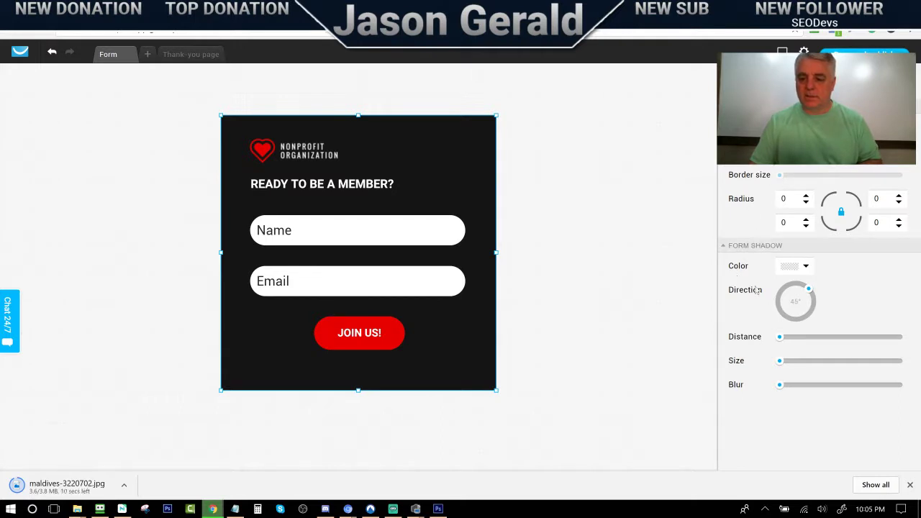
Test the shadow colour opacity, cancel it unchanged, and bring up the form background settings
{"action": "left_click", "coordinate": [805, 268]}
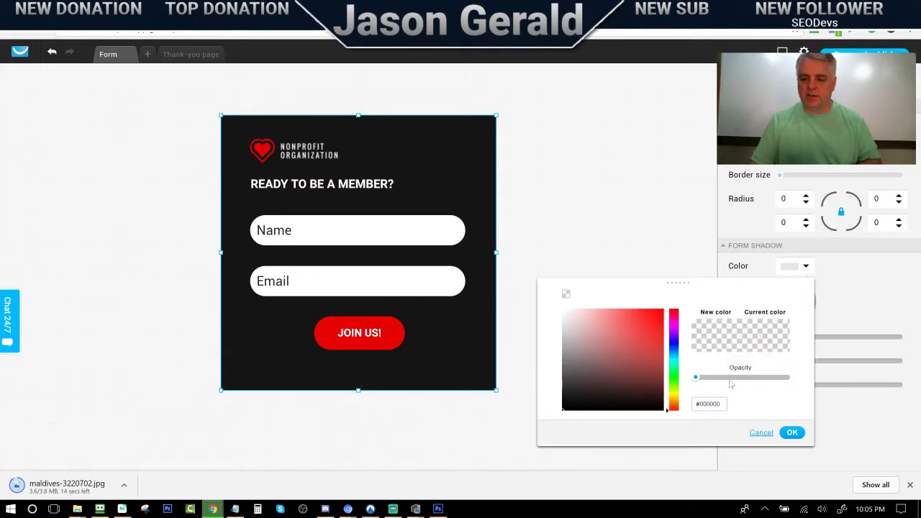
{"action": "left_click_drag", "start_coordinate": [696, 384], "coordinate": [673, 376]}
{"action": "left_click", "coordinate": [618, 227]}
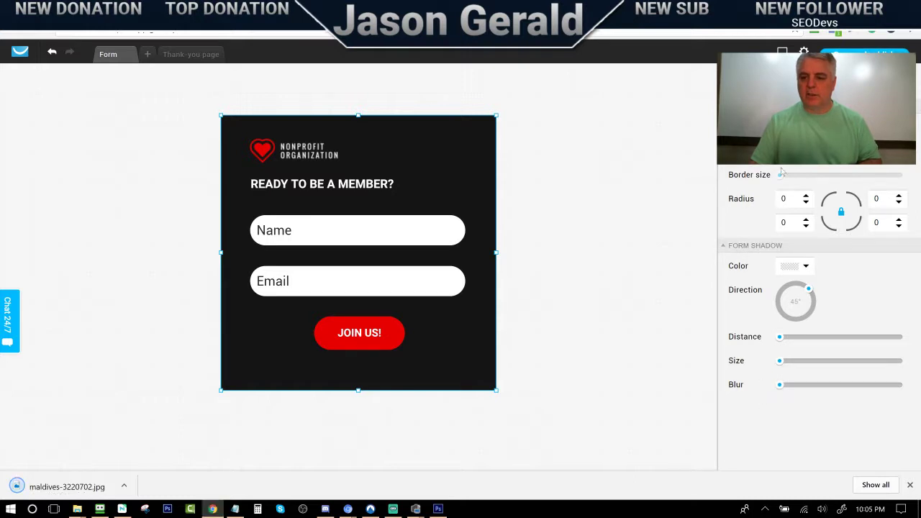
{"action": "left_click", "coordinate": [796, 127]}
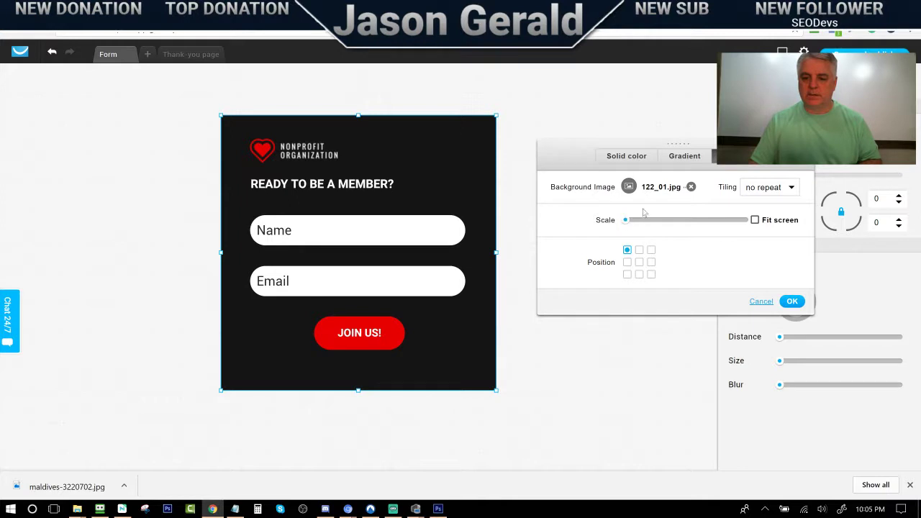
Switch the form background to Solid color with Opacity 0 and confirm
{"action": "left_click", "coordinate": [634, 158]}
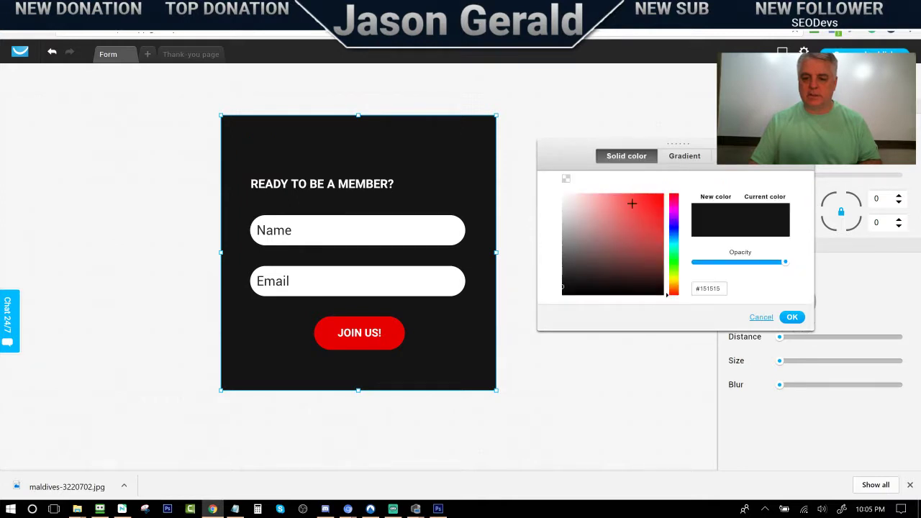
{"action": "left_click_drag", "start_coordinate": [784, 264], "coordinate": [687, 272]}
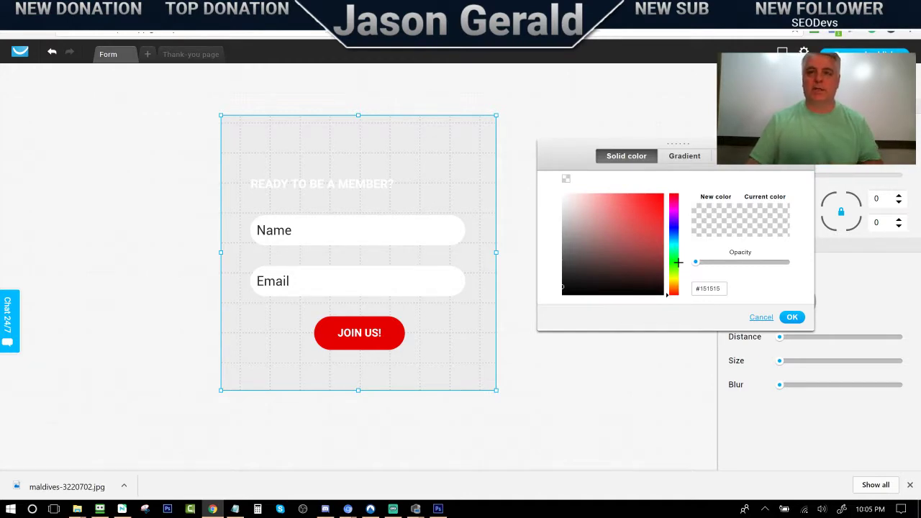
{"action": "left_click", "coordinate": [796, 320]}
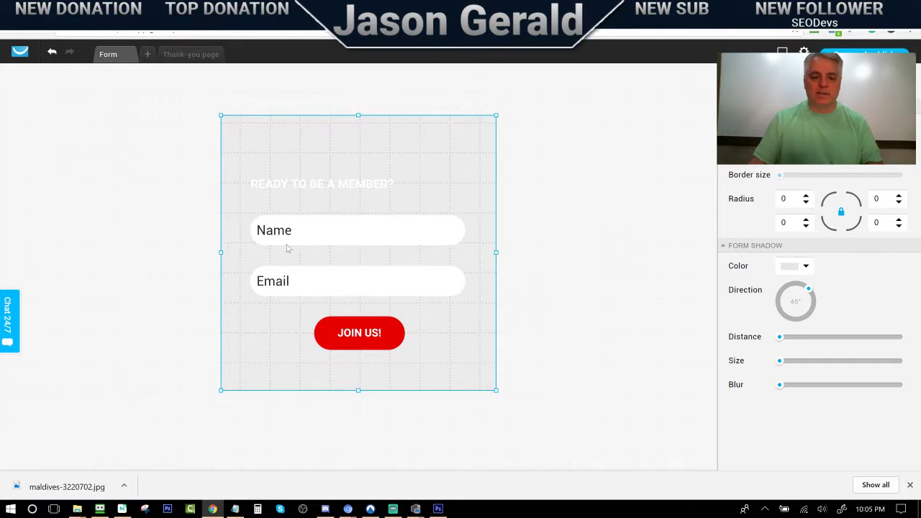
Edit the JOIN US! button label, deleting the old words and a trial 'Win' entry
{"action": "left_click", "coordinate": [360, 339]}
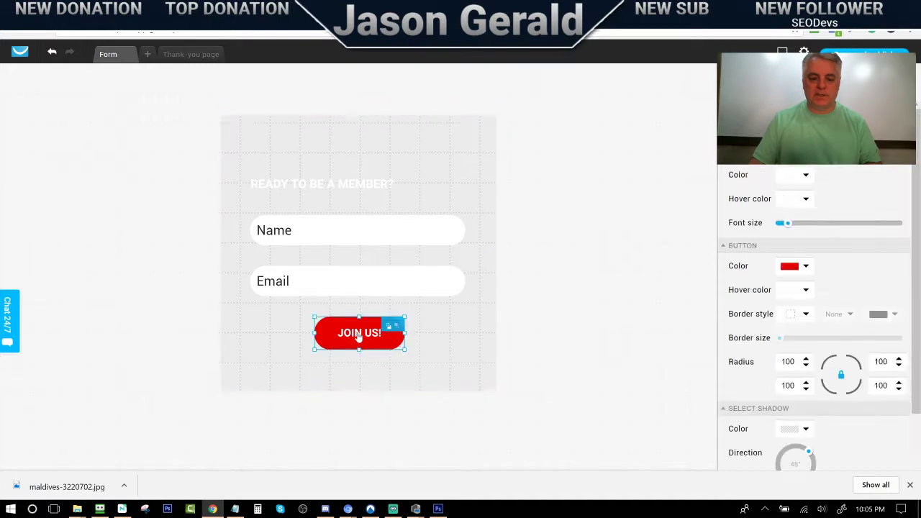
{"action": "double_click", "coordinate": [359, 337]}
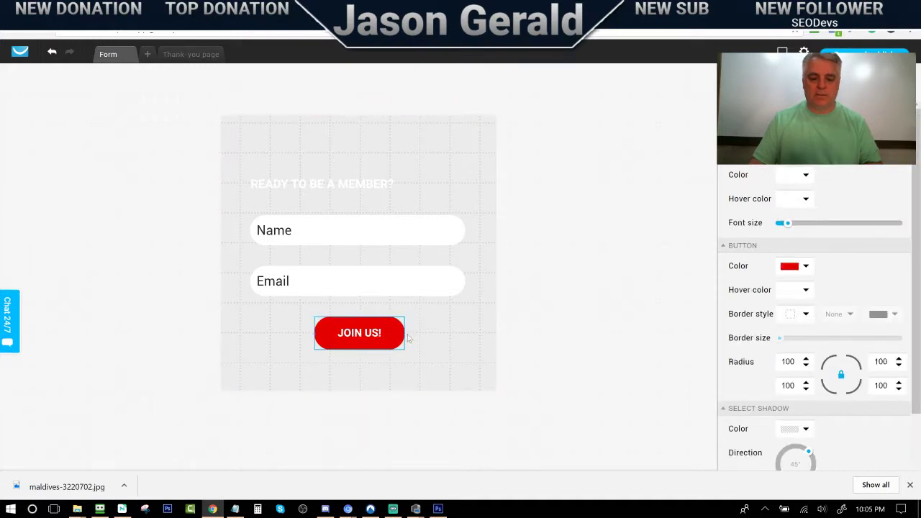
{"action": "key", "text": "BackSpace"}
{"action": "key", "text": "BackSpace"}
{"action": "key", "text": "BackSpace"}
{"action": "key", "text": "Delete"}
{"action": "key", "text": "Delete"}
{"action": "key", "text": "Delete"}
{"action": "key", "text": "Delete"}
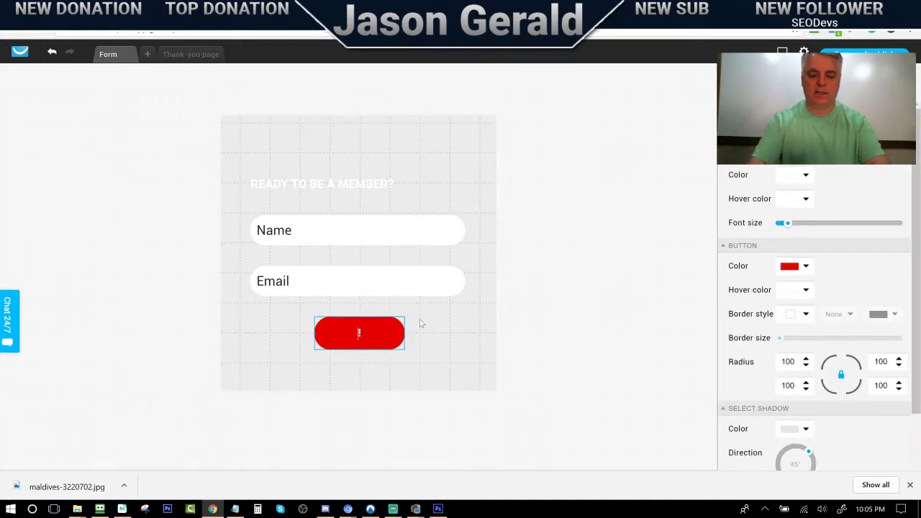
{"action": "type", "text": "Win"}
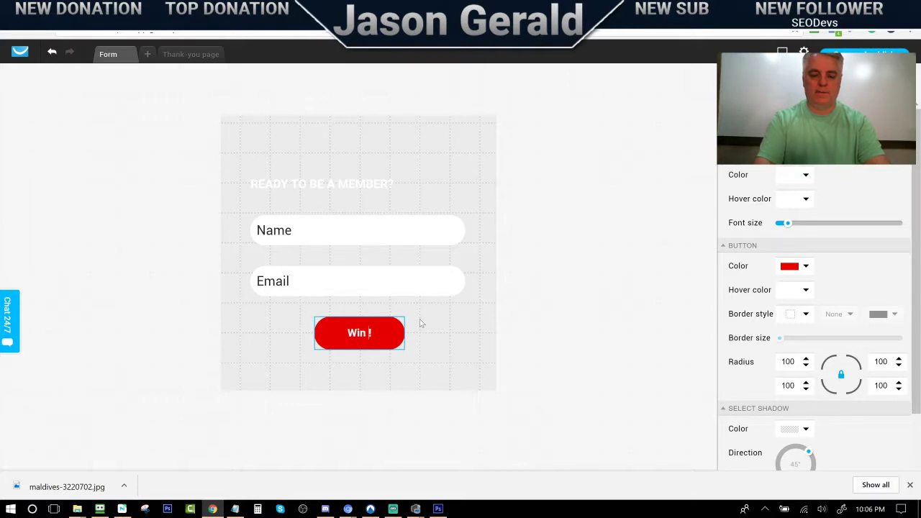
{"action": "key", "text": "BackSpace"}
{"action": "key", "text": "BackSpace"}
{"action": "key", "text": "BackSpace"}
{"action": "key", "text": "BackSpace"}
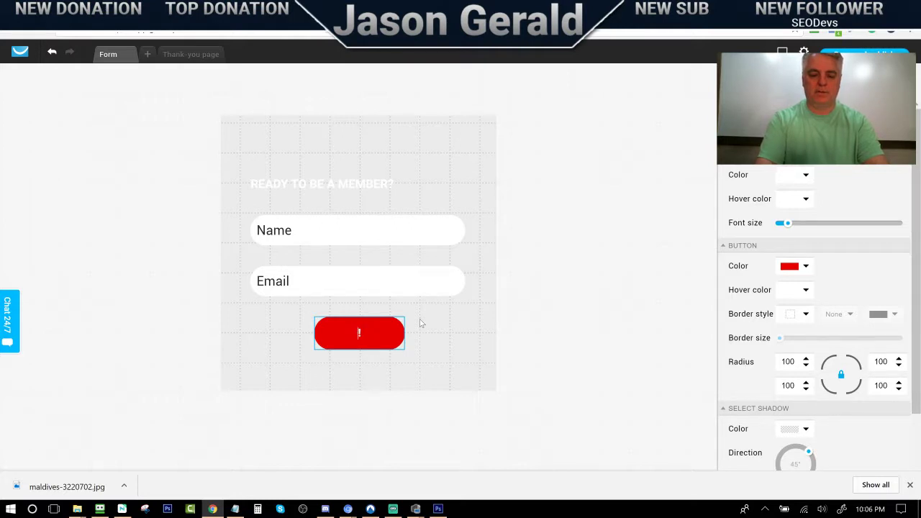
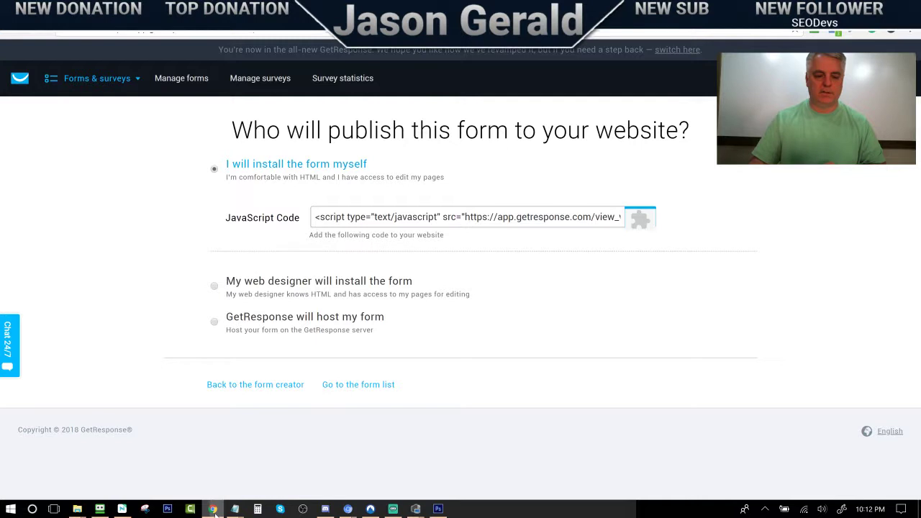
Check the current folder location in Photoshop, then return to the Pixabay beach image page
{"action": "left_click", "coordinate": [363, 10]}
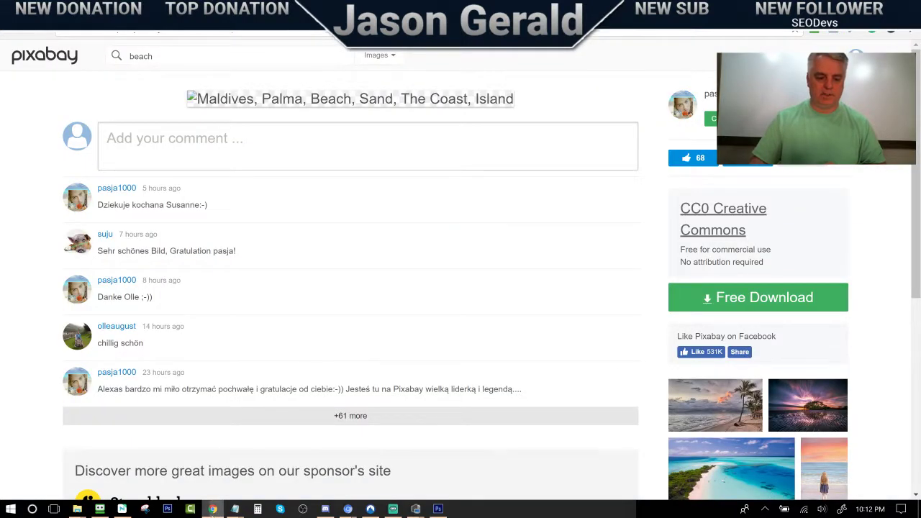
{"action": "left_click", "coordinate": [213, 509]}
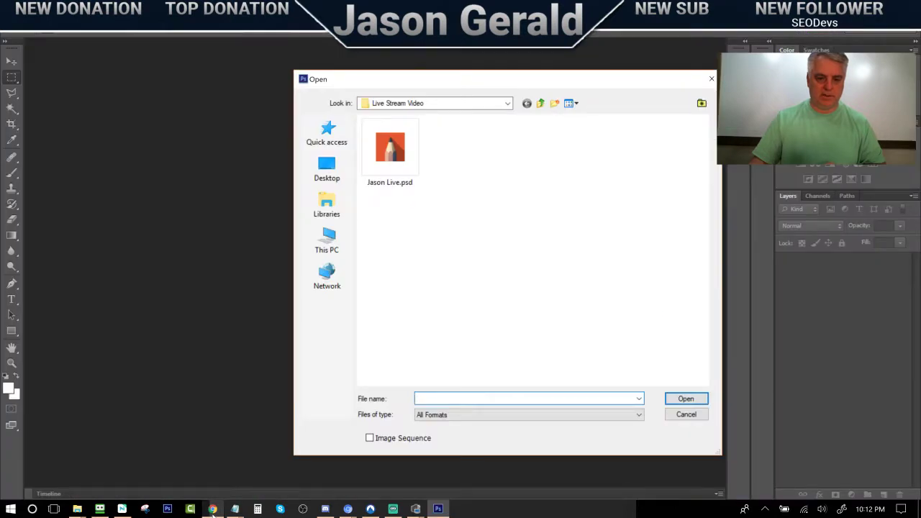
{"action": "left_click", "coordinate": [508, 103]}
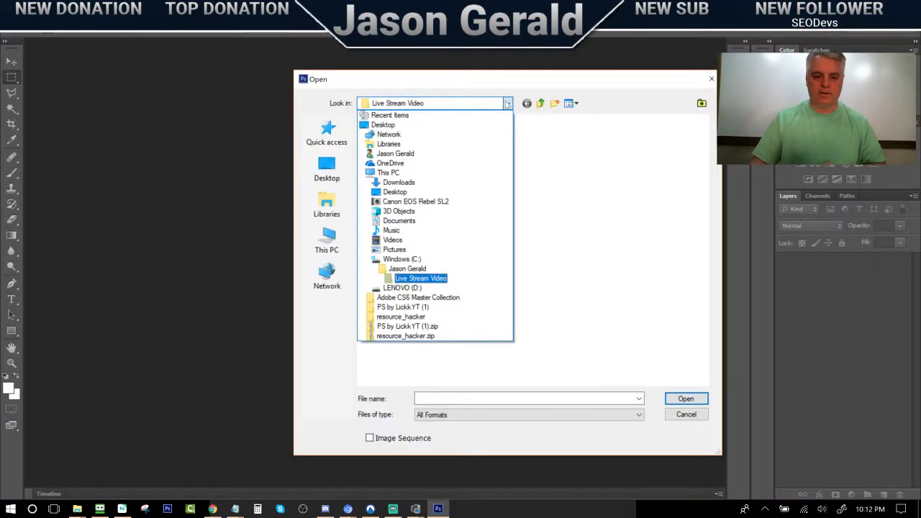
{"action": "left_click", "coordinate": [209, 223]}
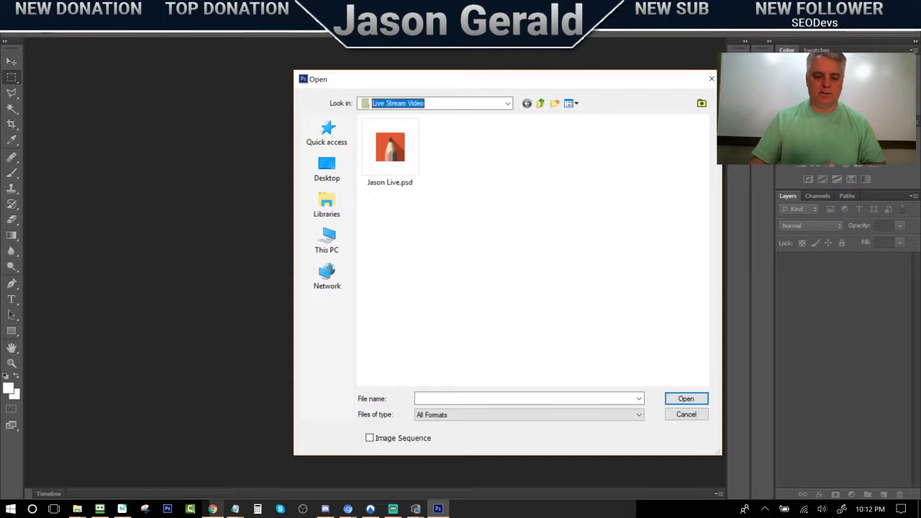
{"action": "left_click", "coordinate": [212, 508]}
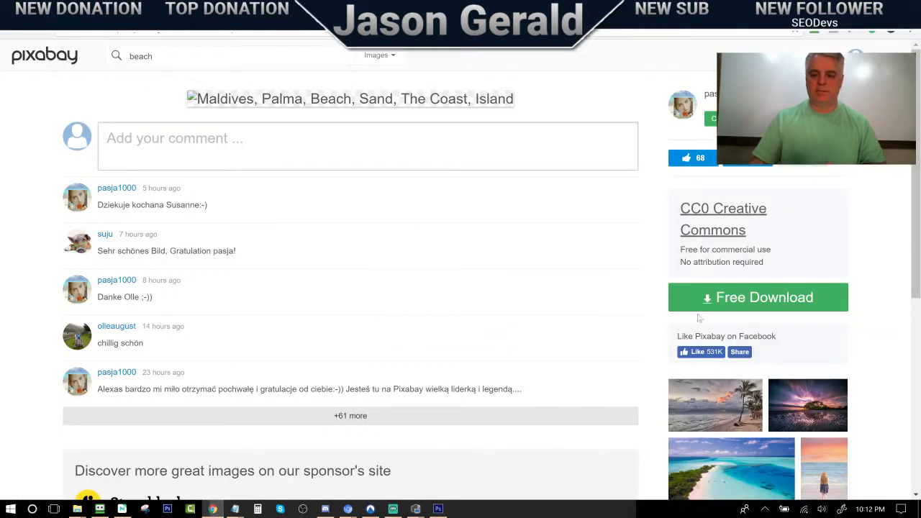
Download the Maldives beach photo at 1920×1280 and save it as maldives-3220702_1920.jpg
{"action": "left_click", "coordinate": [729, 297]}
{"action": "left_click", "coordinate": [697, 377]}
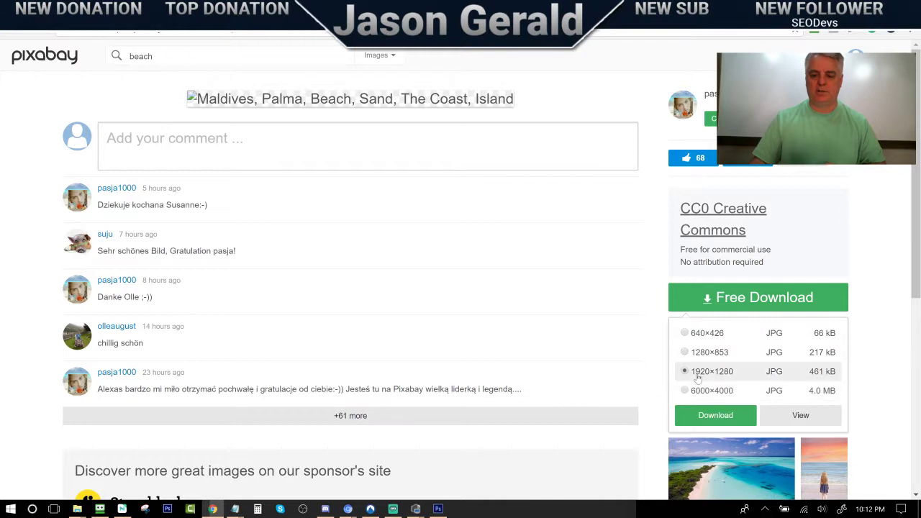
{"action": "left_click", "coordinate": [715, 415]}
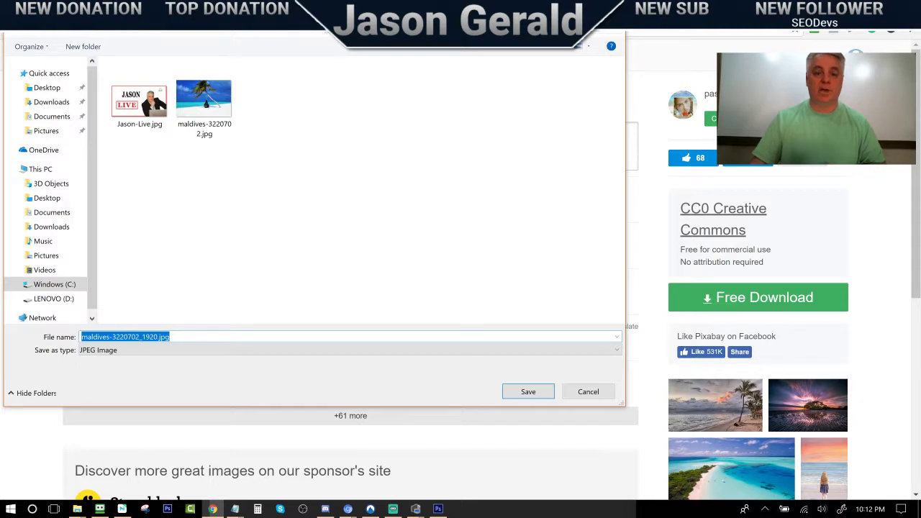
{"action": "key", "text": "Return"}
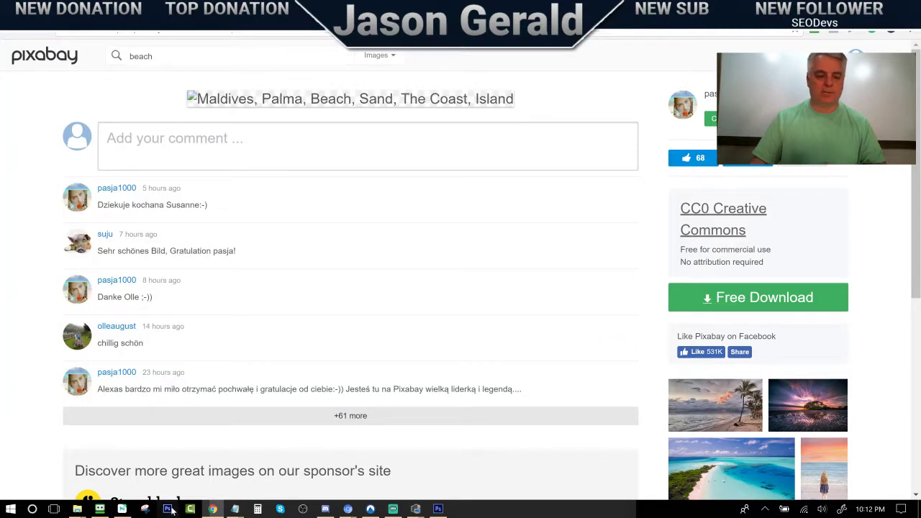
Open maldives-3220702.jpg from the YouTube Cover Image folder without raw adjustments, discarding its embedded profile
{"action": "left_click", "coordinate": [172, 510]}
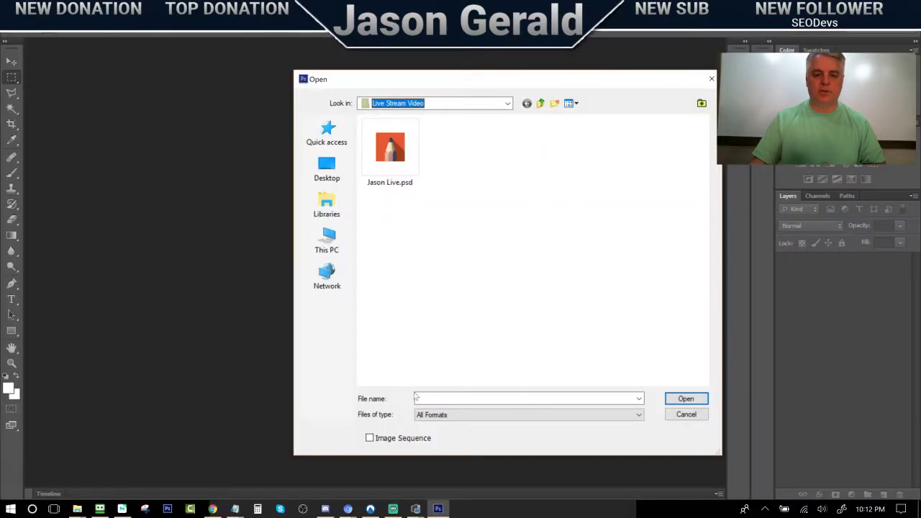
{"action": "left_click", "coordinate": [478, 104]}
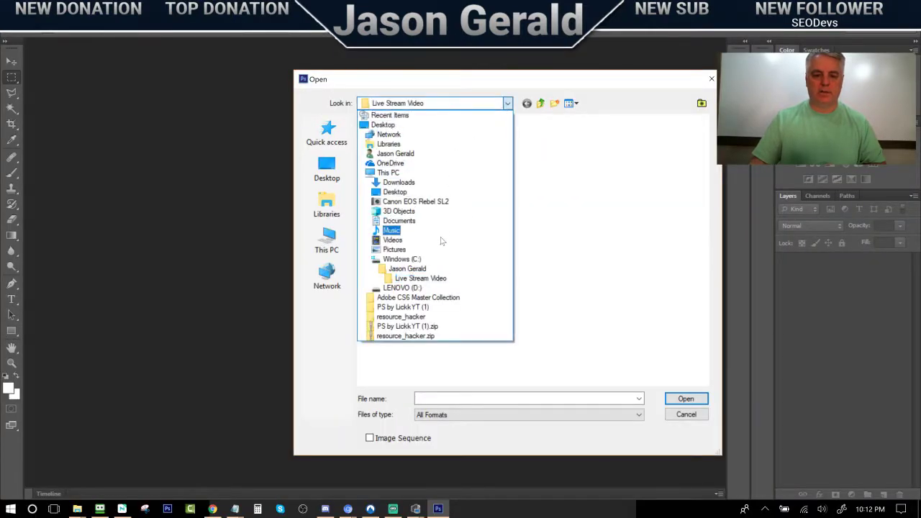
{"action": "left_click", "coordinate": [421, 269]}
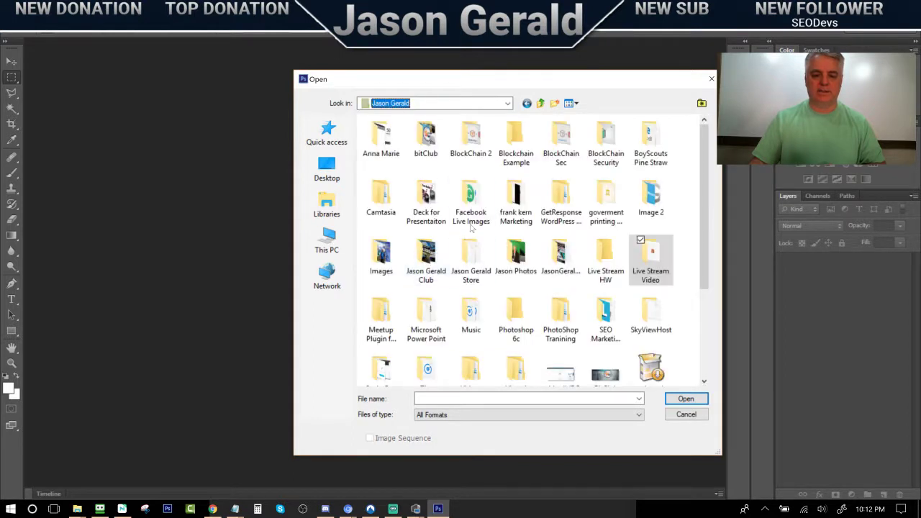
{"action": "left_click", "coordinate": [426, 259]}
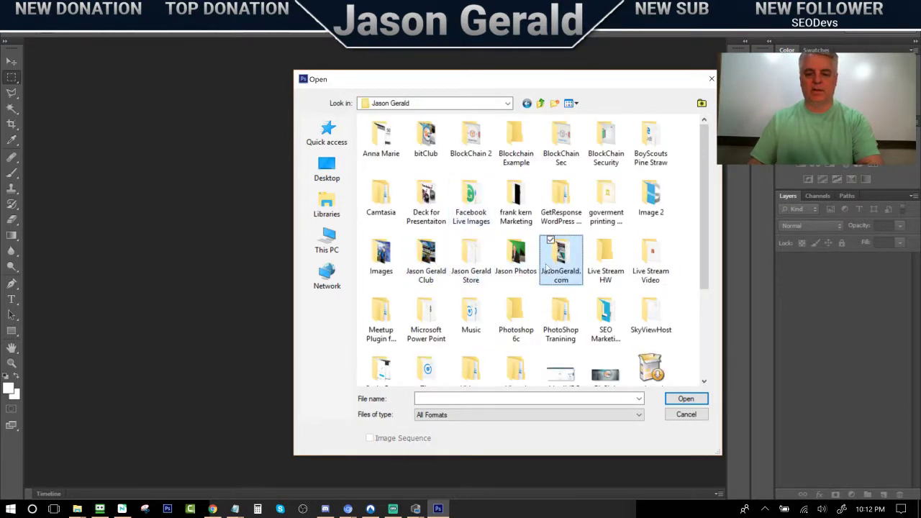
{"action": "double_click", "coordinate": [552, 263]}
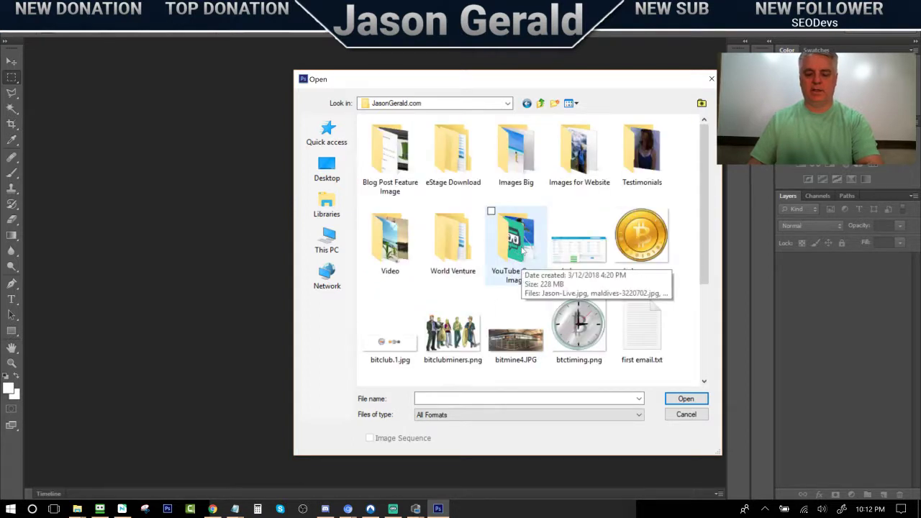
{"action": "left_click", "coordinate": [522, 250]}
{"action": "double_click", "coordinate": [528, 257]}
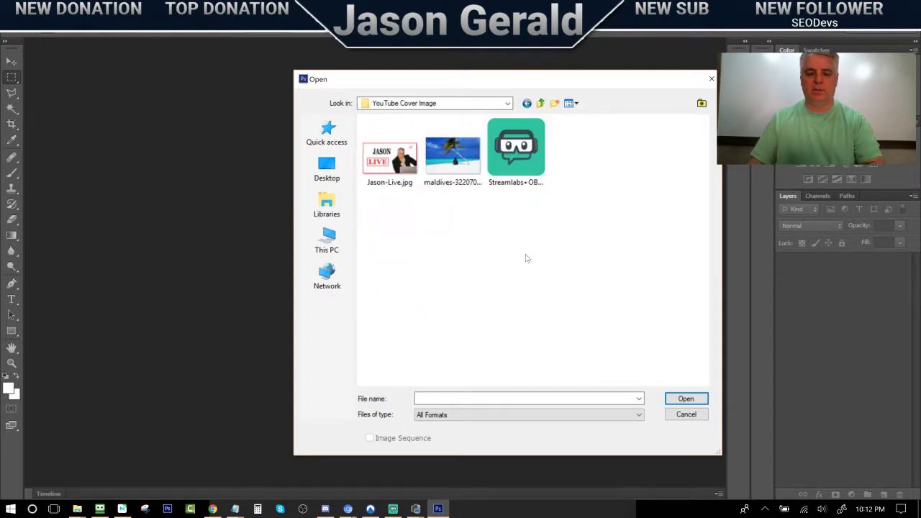
{"action": "double_click", "coordinate": [457, 165]}
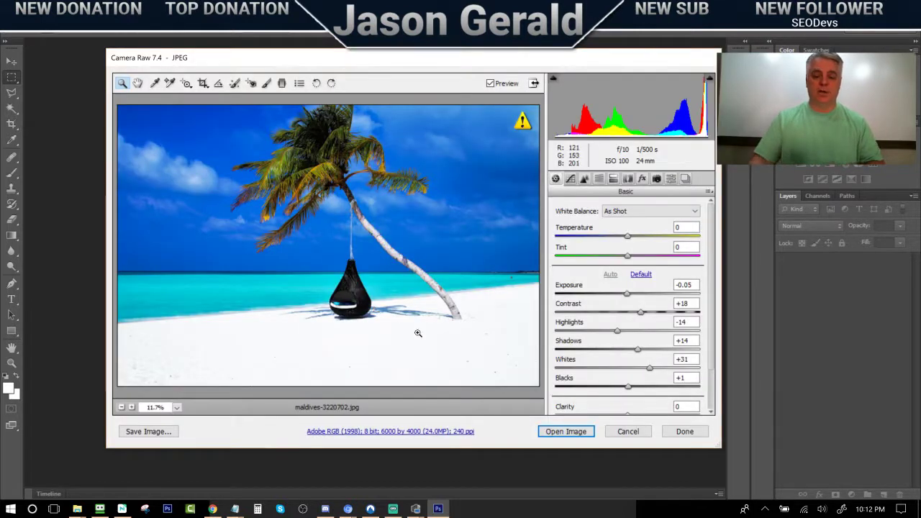
{"action": "left_click", "coordinate": [549, 436]}
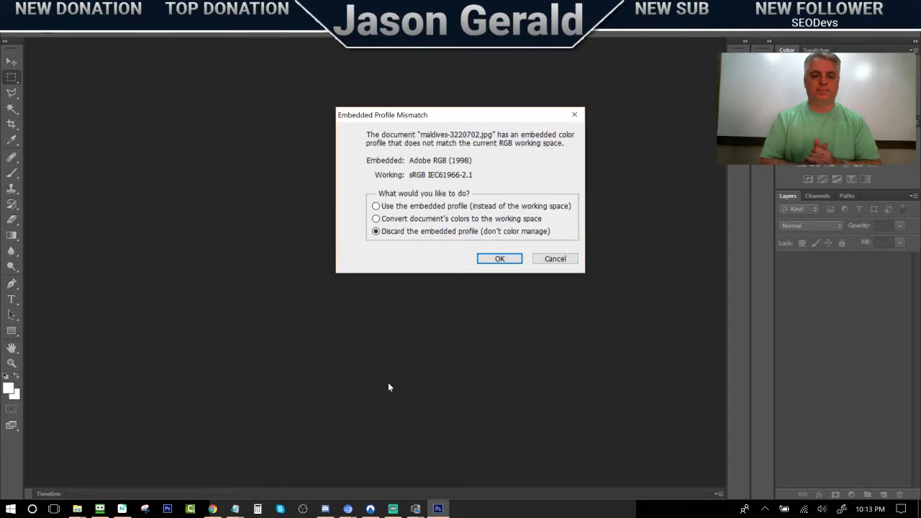
{"action": "left_click", "coordinate": [497, 262]}
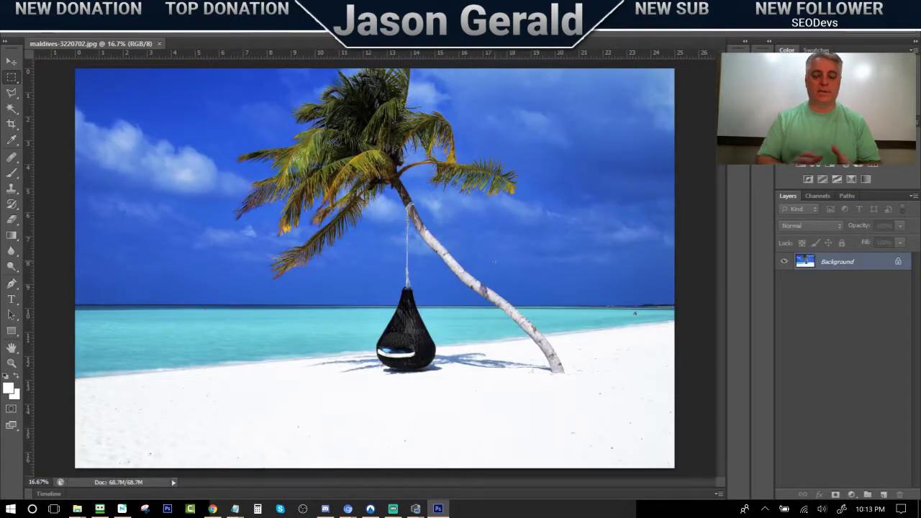
Resize the beach image to 1500 pixels wide (1500×1000) with Constrain Proportions on
{"action": "left_click", "coordinate": [80, 14]}
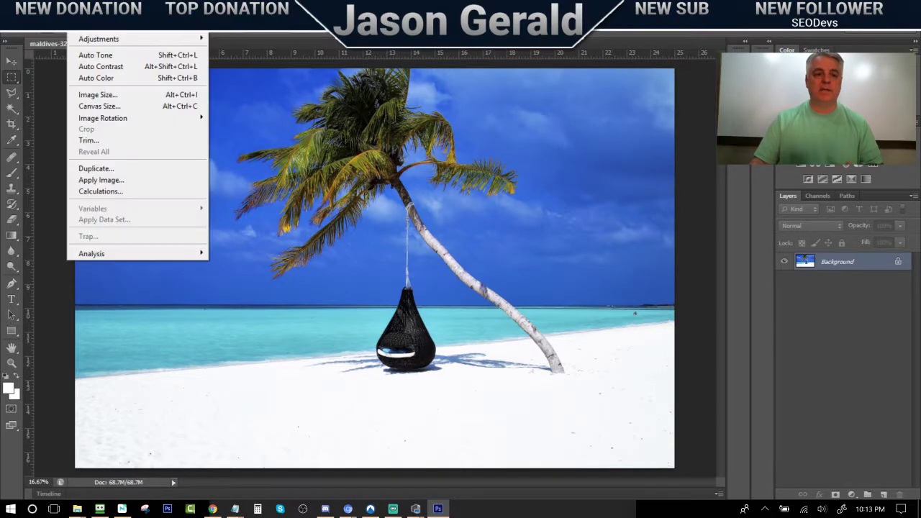
{"action": "left_click", "coordinate": [94, 92]}
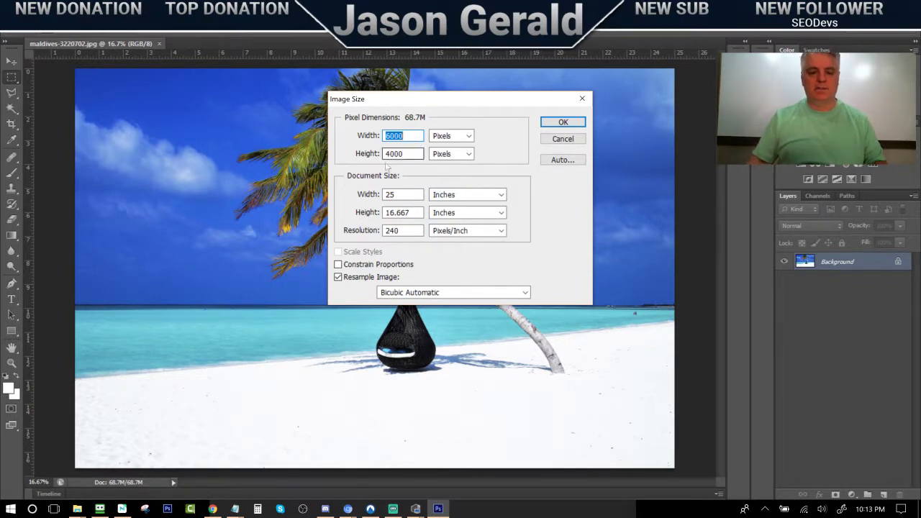
{"action": "left_click", "coordinate": [338, 264]}
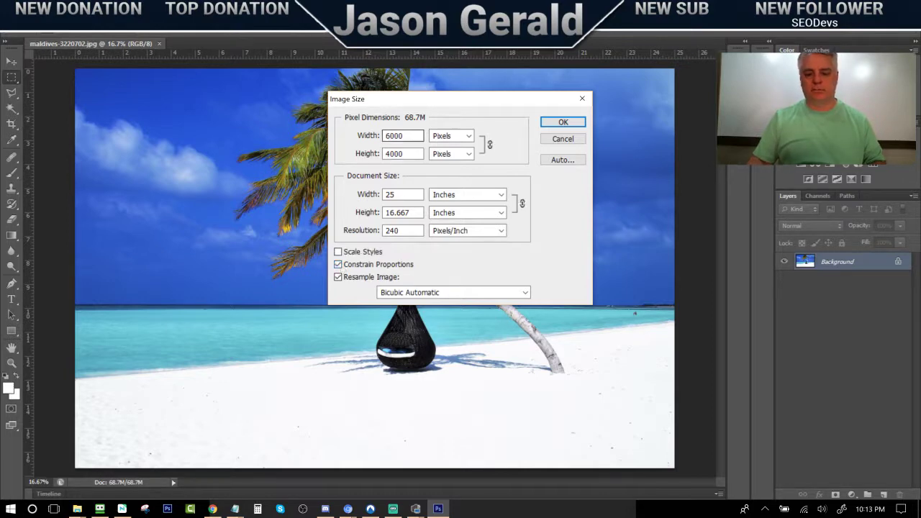
{"action": "double_click", "coordinate": [399, 135]}
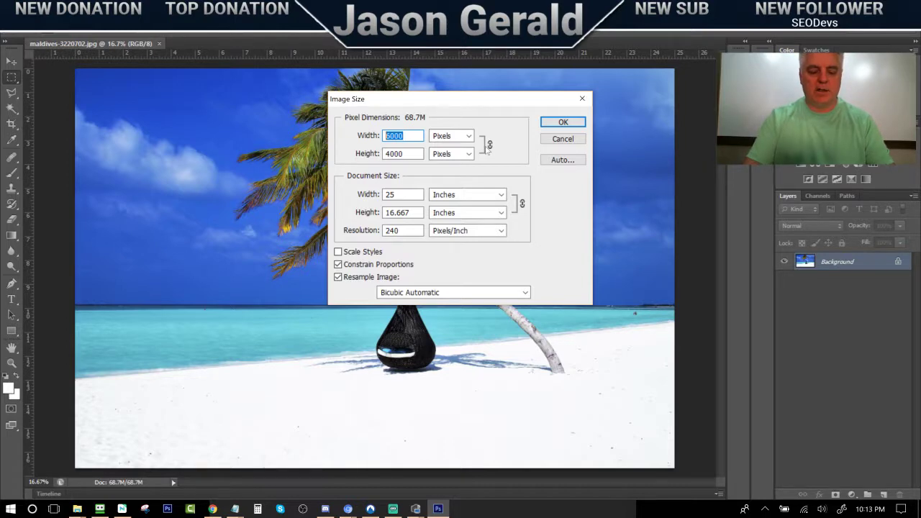
{"action": "type", "text": "1500"}
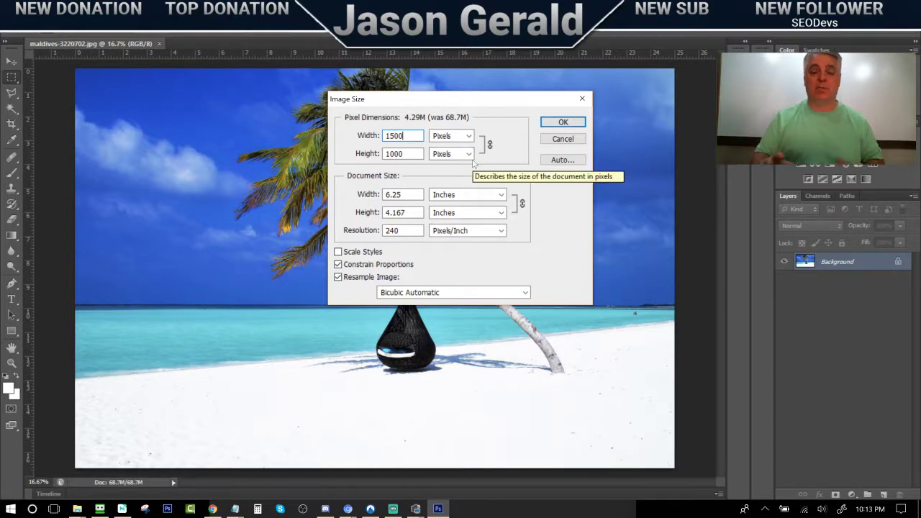
{"action": "left_click", "coordinate": [554, 124]}
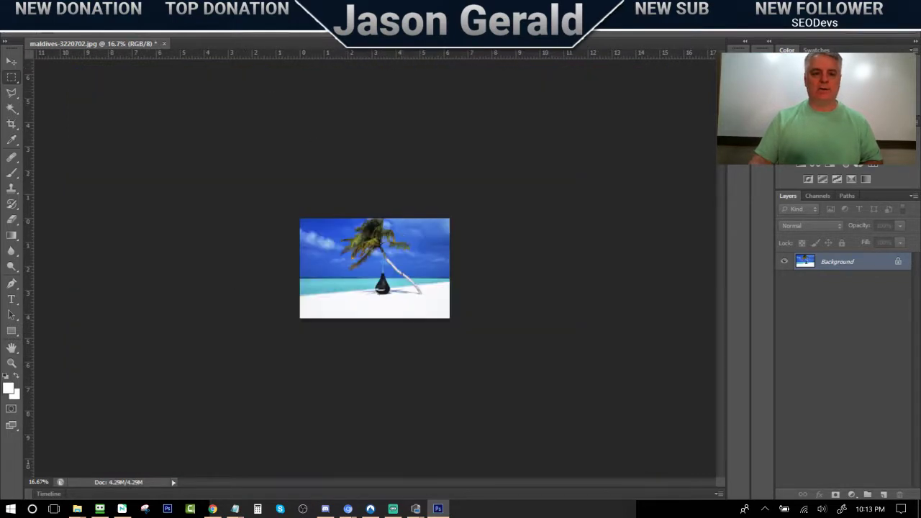
View the photo at Actual Pixels, then compare JPEG quality previews in Save for Web
{"action": "left_click", "coordinate": [236, 8]}
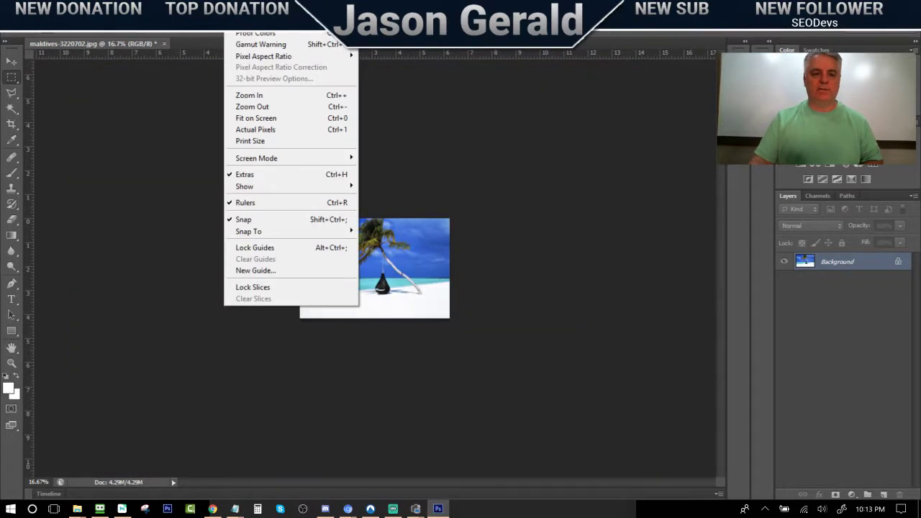
{"action": "left_click", "coordinate": [277, 131]}
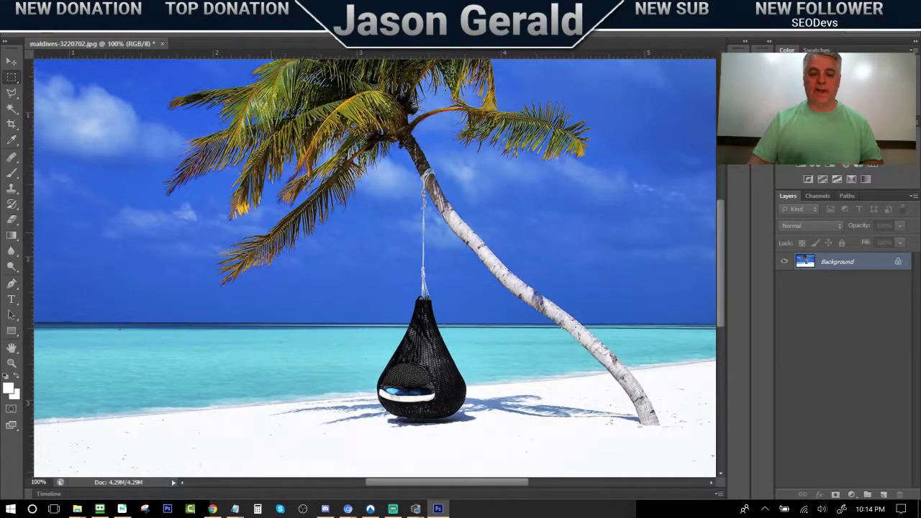
{"action": "left_click", "coordinate": [32, 8]}
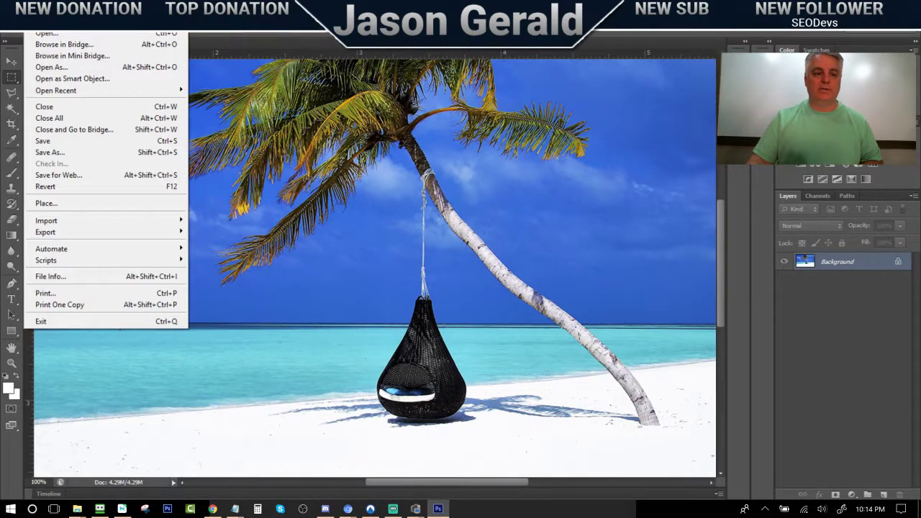
{"action": "left_click", "coordinate": [48, 174]}
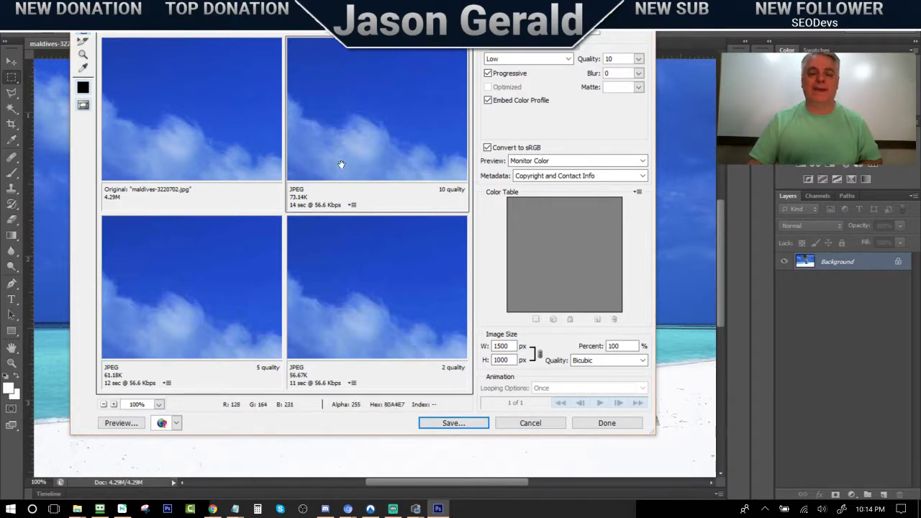
{"action": "left_click_drag", "start_coordinate": [396, 137], "coordinate": [303, 101]}
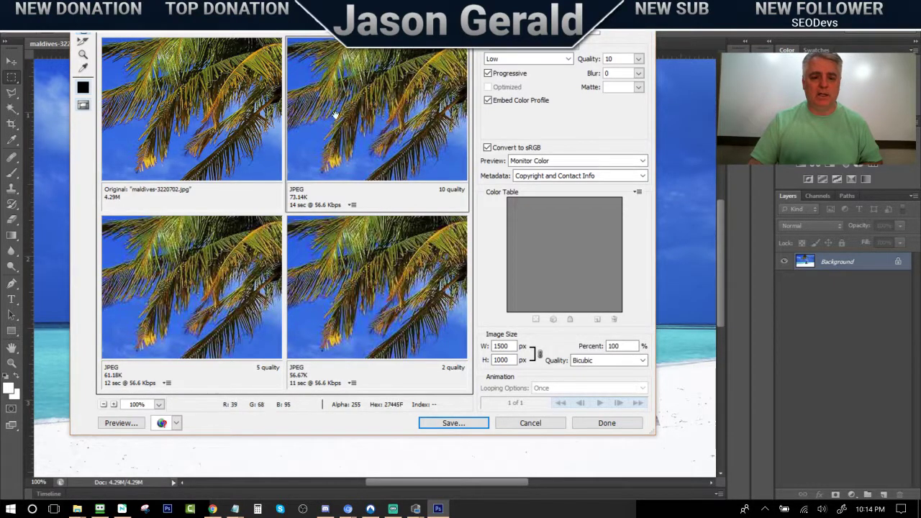
{"action": "left_click_drag", "start_coordinate": [421, 149], "coordinate": [361, 123]}
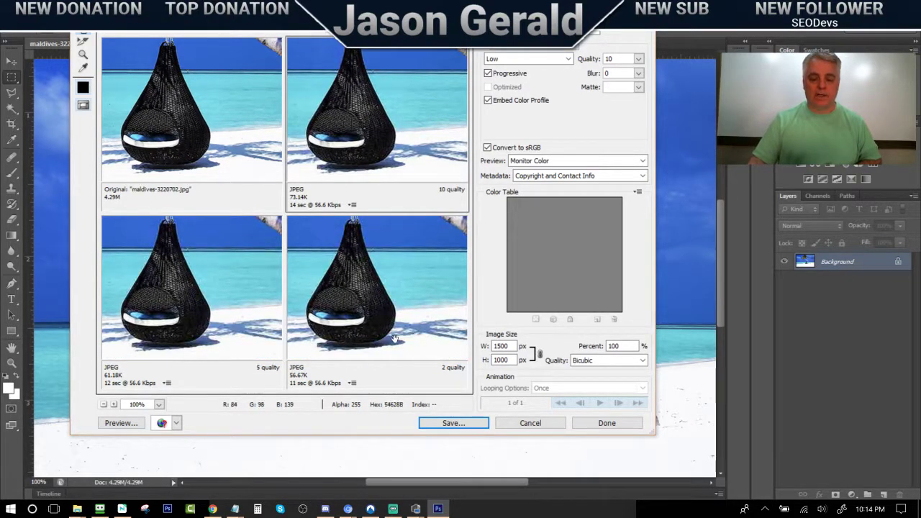
Save the optimized image as 'Beach Background Image' and switch back to Chrome
{"action": "left_click", "coordinate": [453, 423]}
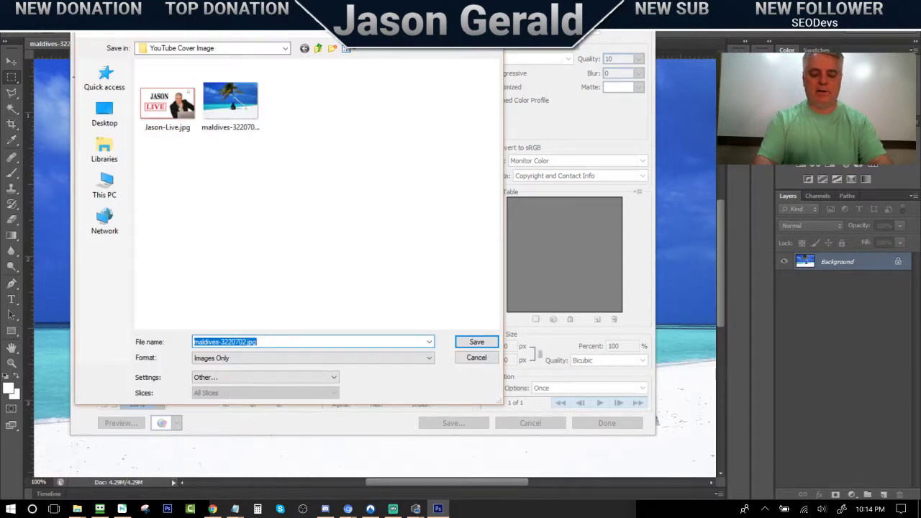
{"action": "type", "text": "Background"}
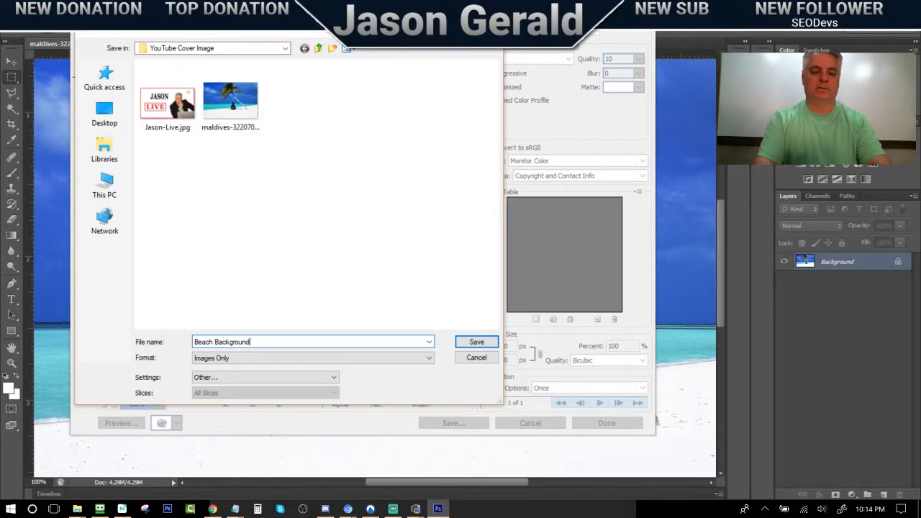
{"action": "type", "text": "age"}
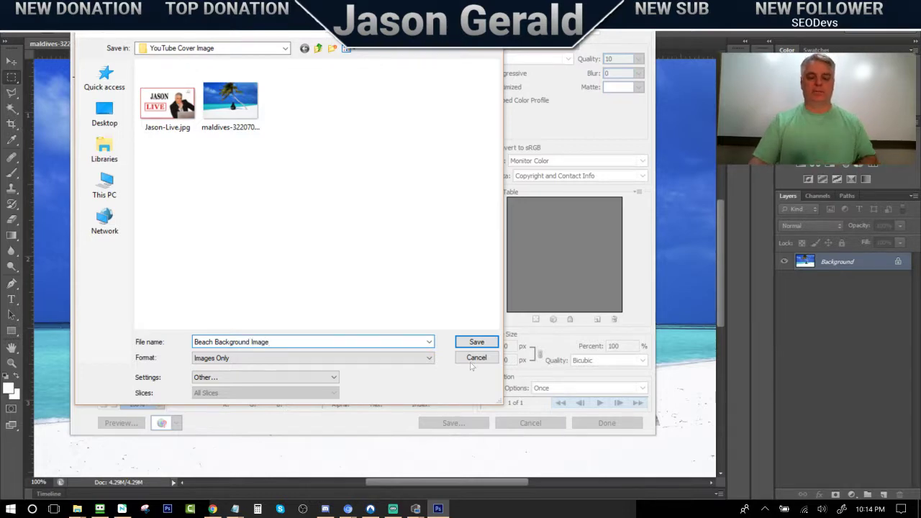
{"action": "left_click", "coordinate": [475, 343]}
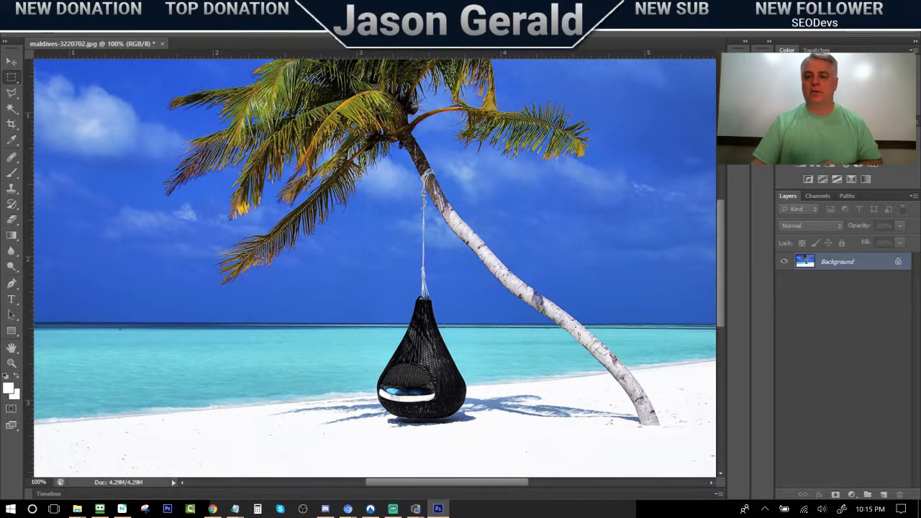
{"action": "key", "text": "alt+Tab"}
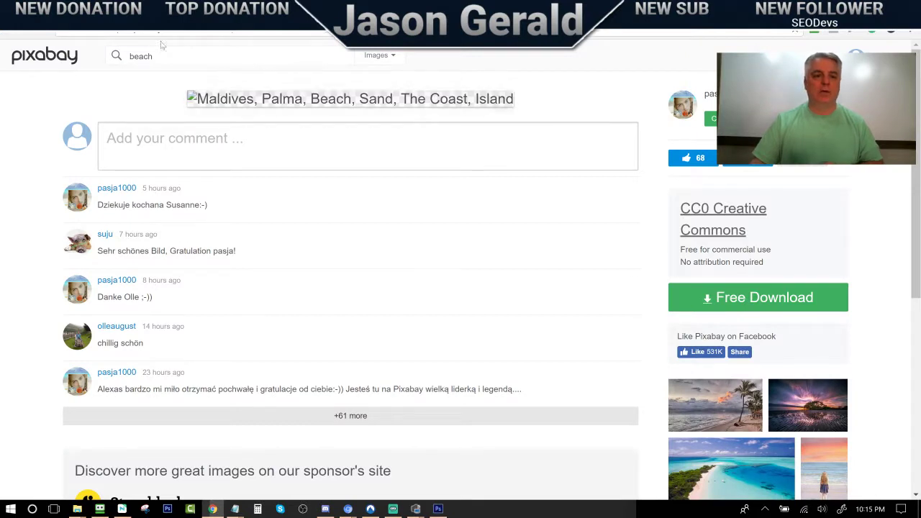
Go to the WordPress admin Pages list showing the site's 21 published pages
{"action": "left_click", "coordinate": [79, 34]}
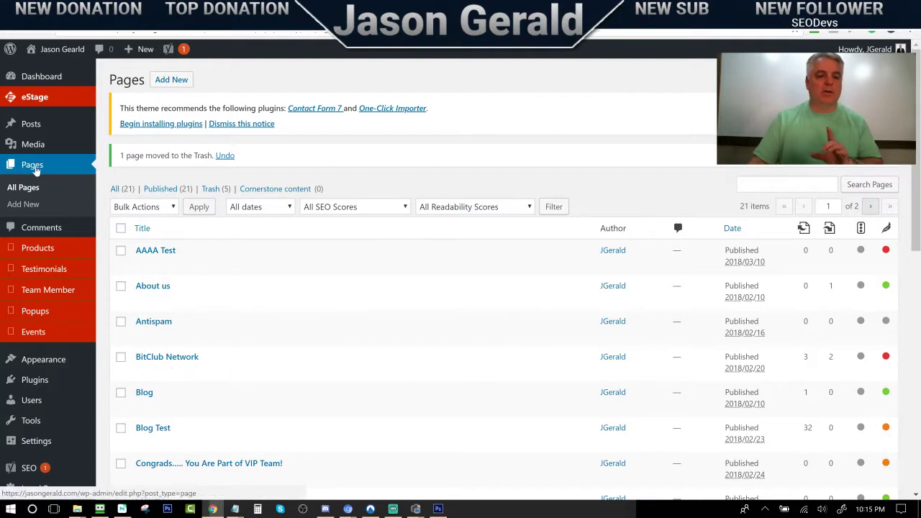
Add a new page and title it 'Beach Leather Bag Giveaway'
{"action": "left_click", "coordinate": [171, 80]}
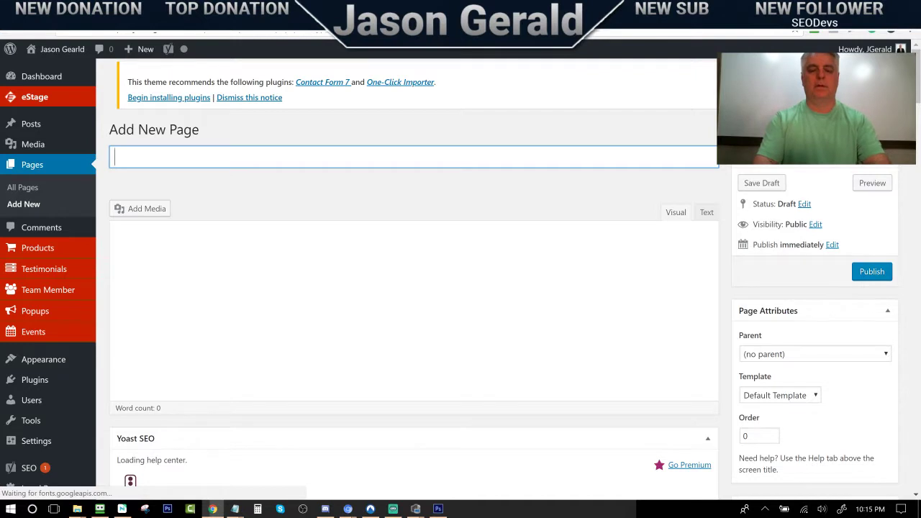
{"action": "type", "text": "Beach "}
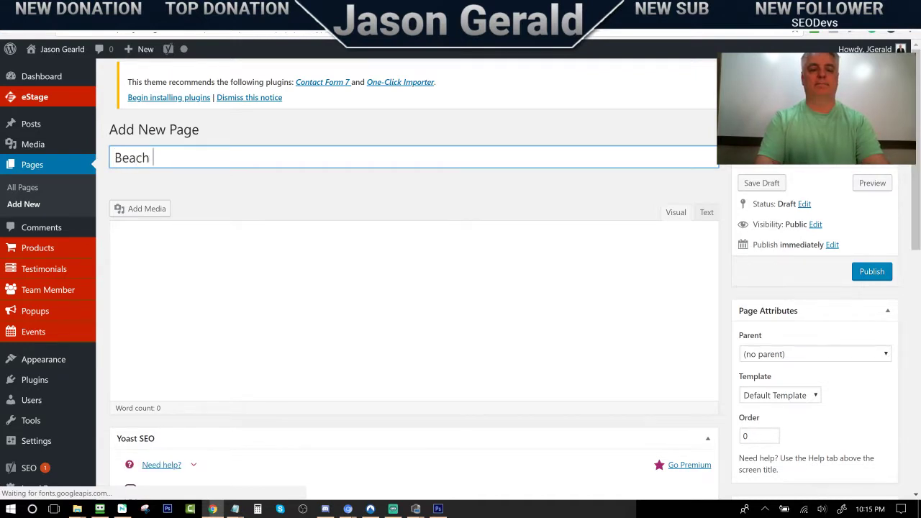
{"action": "type", "text": "Giveaway"}
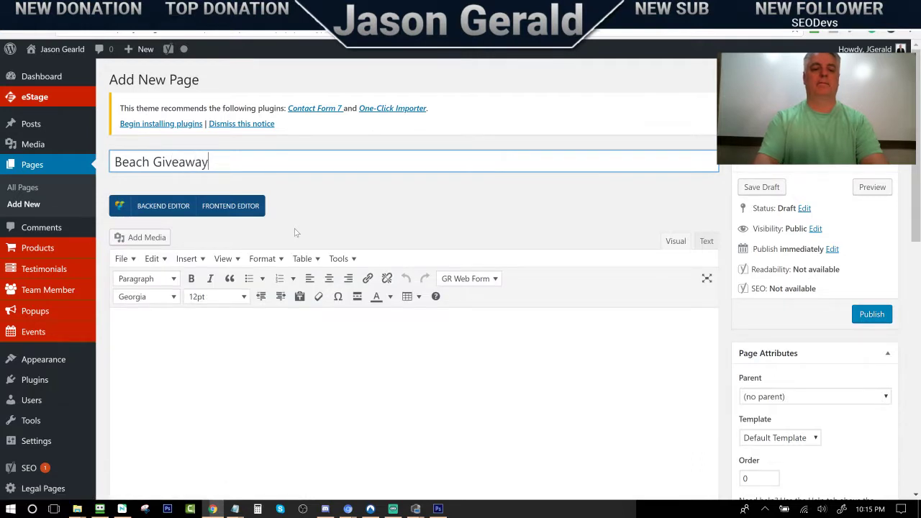
{"action": "key", "text": "BackSpace"}
{"action": "key", "text": "BackSpace"}
{"action": "key", "text": "BackSpace"}
{"action": "key", "text": "BackSpace"}
{"action": "key", "text": "BackSpace"}
{"action": "key", "text": "BackSpace"}
{"action": "key", "text": "BackSpace"}
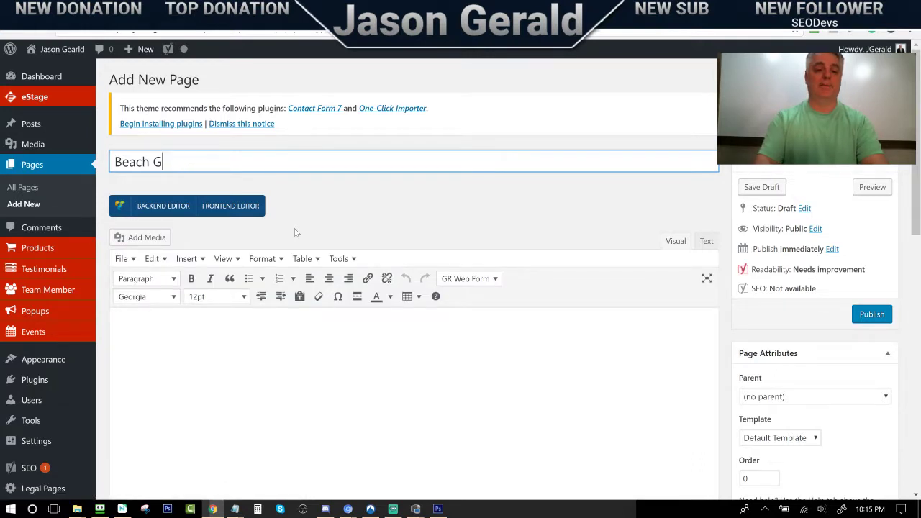
{"action": "key", "text": "BackSpace"}
{"action": "type", "text": "Leather Ba"}
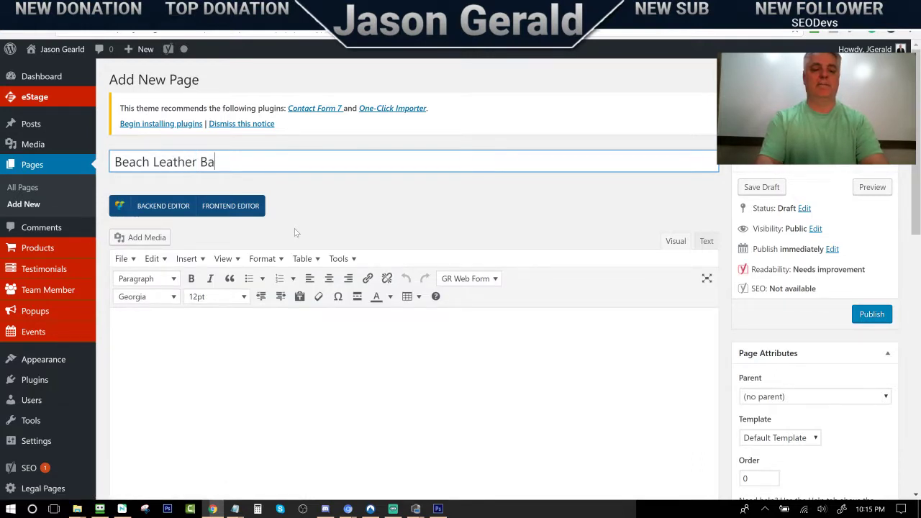
{"action": "type", "text": "g Giveaw"}
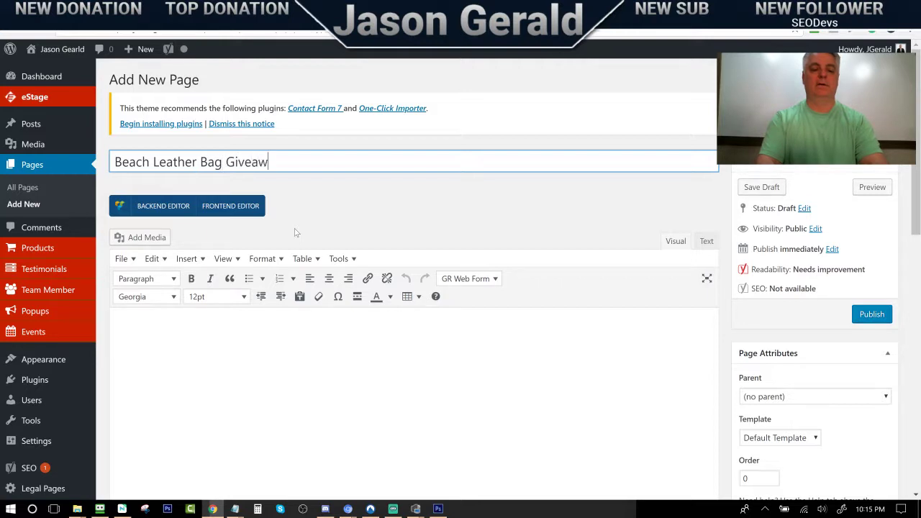
{"action": "type", "text": "ay"}
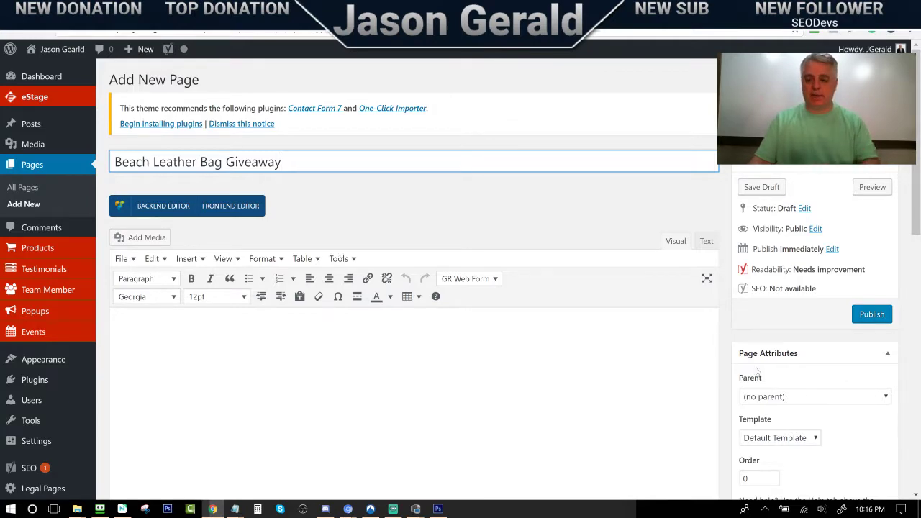
Give the page the Blank (Full Width) template and publish it
{"action": "scroll", "coordinate": [804, 408], "scroll_direction": "down", "scroll_amount": 3}
{"action": "left_click", "coordinate": [799, 318]}
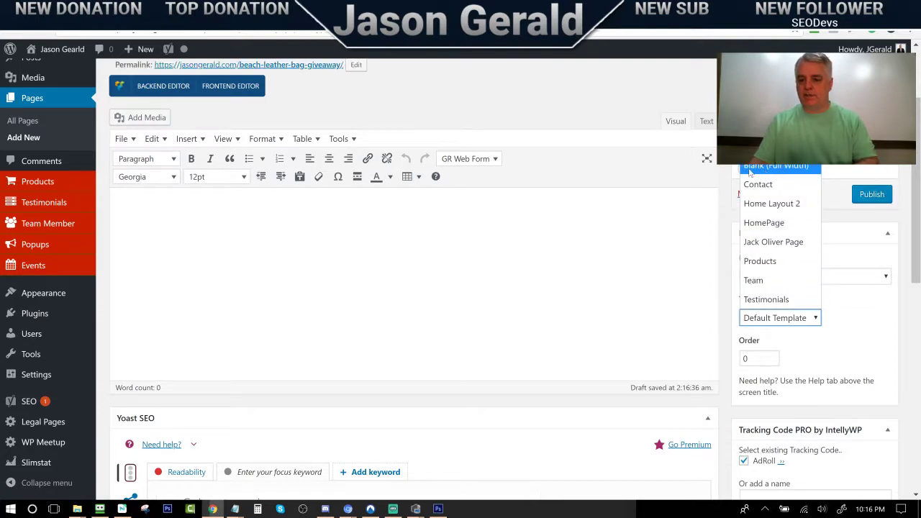
{"action": "left_click", "coordinate": [765, 167]}
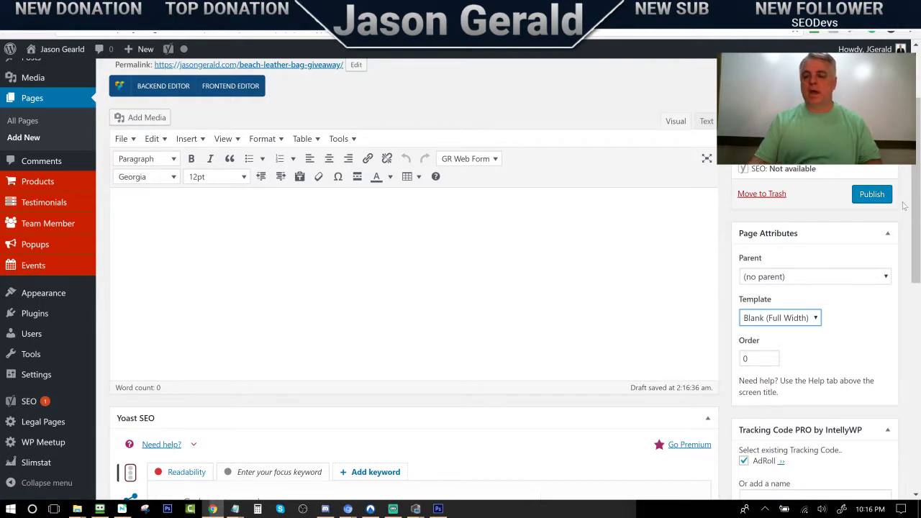
{"action": "left_click", "coordinate": [874, 196]}
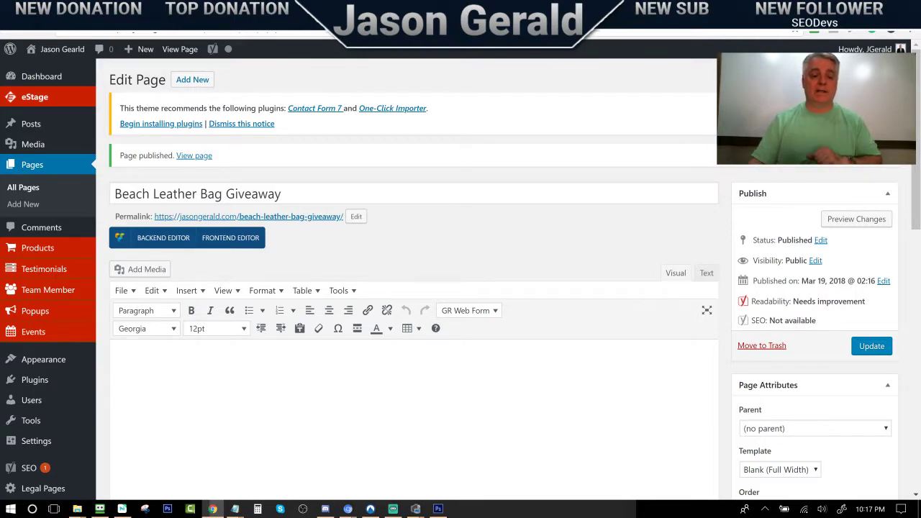
Switch the page to the Visual Composer backend editor
{"action": "scroll", "coordinate": [390, 397], "scroll_direction": "down", "scroll_amount": 3}
{"action": "scroll", "coordinate": [603, 335], "scroll_direction": "up", "scroll_amount": 3}
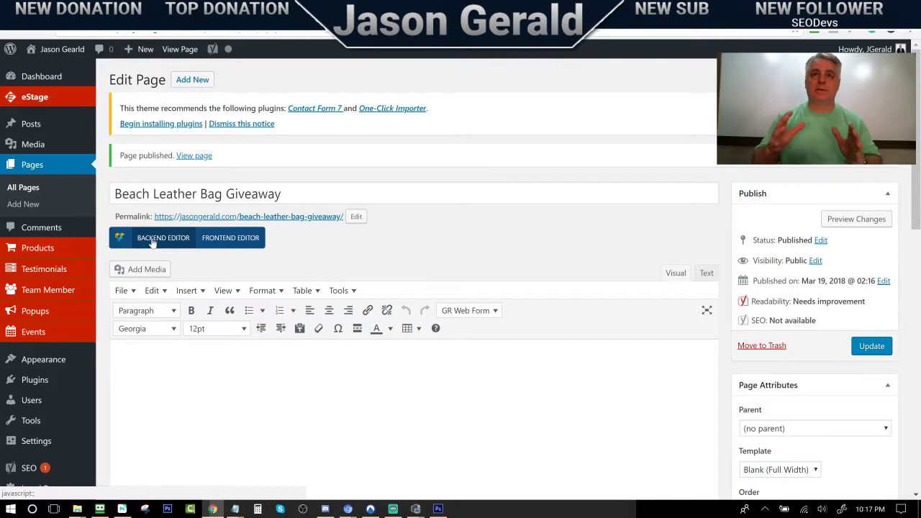
{"action": "left_click", "coordinate": [148, 244]}
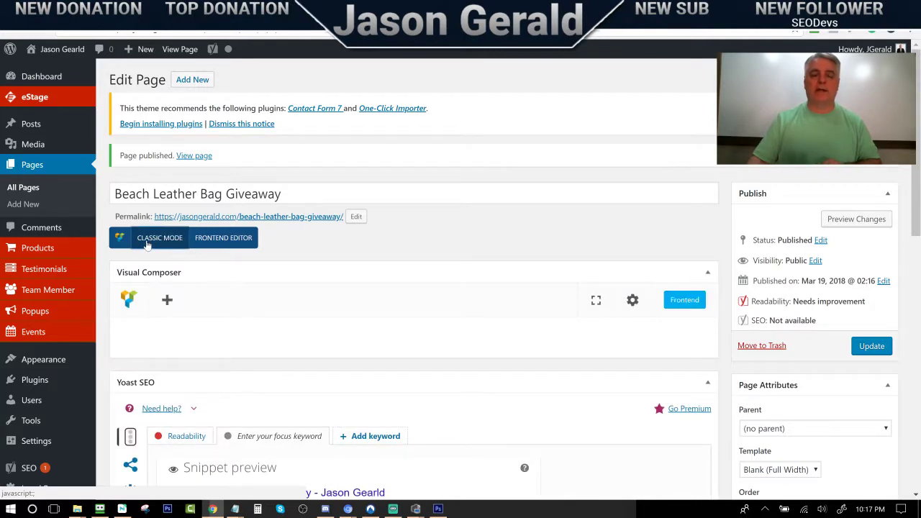
{"action": "scroll", "coordinate": [308, 240], "scroll_direction": "down", "scroll_amount": 3}
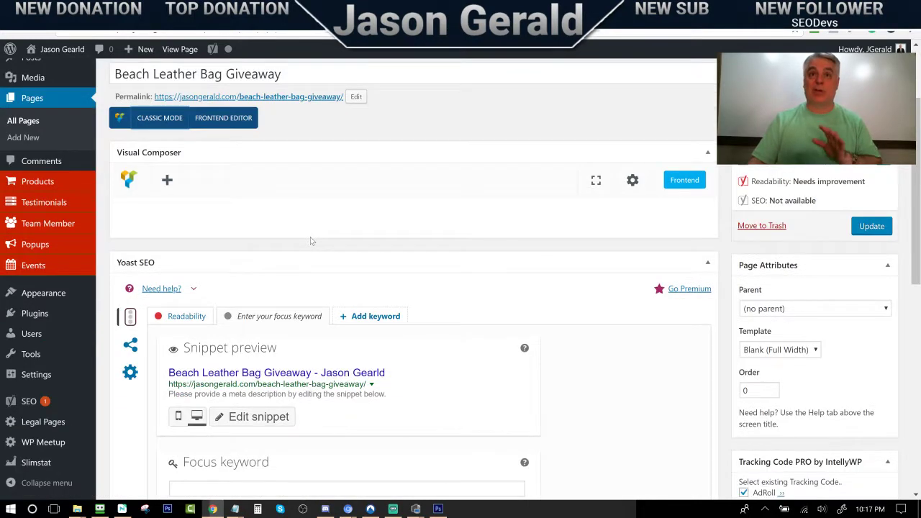
{"action": "scroll", "coordinate": [309, 237], "scroll_direction": "down", "scroll_amount": 4}
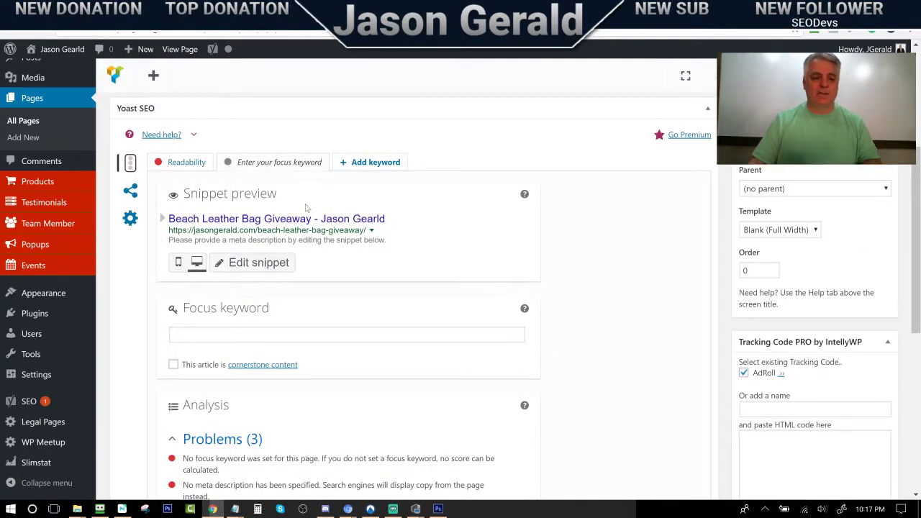
{"action": "scroll", "coordinate": [305, 209], "scroll_direction": "up", "scroll_amount": 7}
{"action": "scroll", "coordinate": [306, 209], "scroll_direction": "down", "scroll_amount": 15}
{"action": "scroll", "coordinate": [306, 210], "scroll_direction": "up", "scroll_amount": 12}
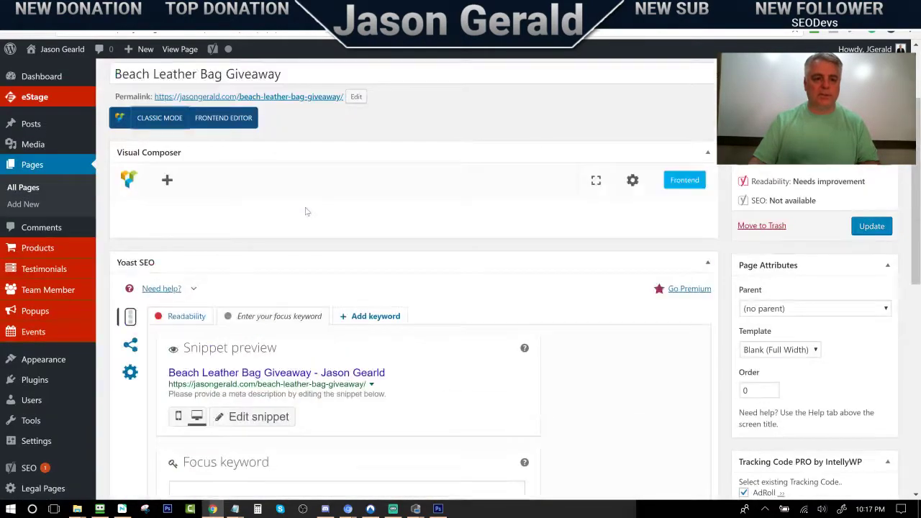
{"action": "scroll", "coordinate": [305, 211], "scroll_direction": "up", "scroll_amount": 3}
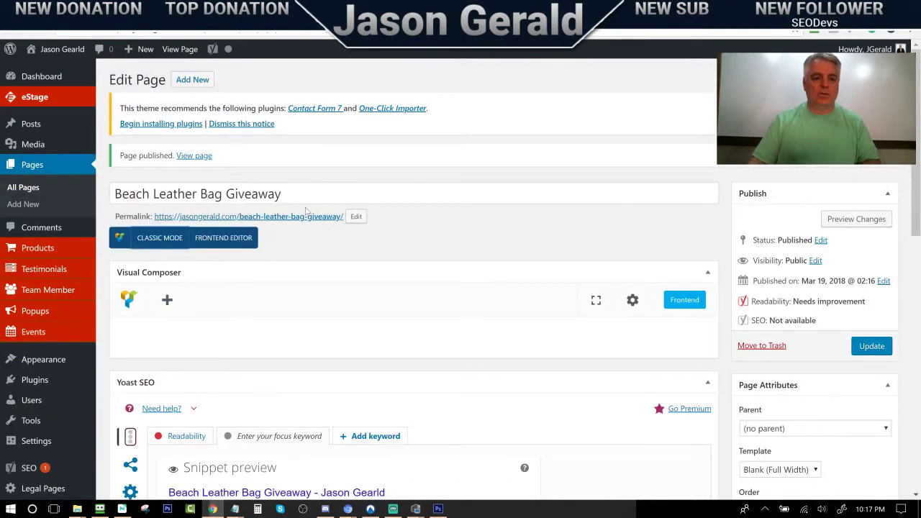
Insert a new row and split it into three equal columns
{"action": "left_click", "coordinate": [167, 300]}
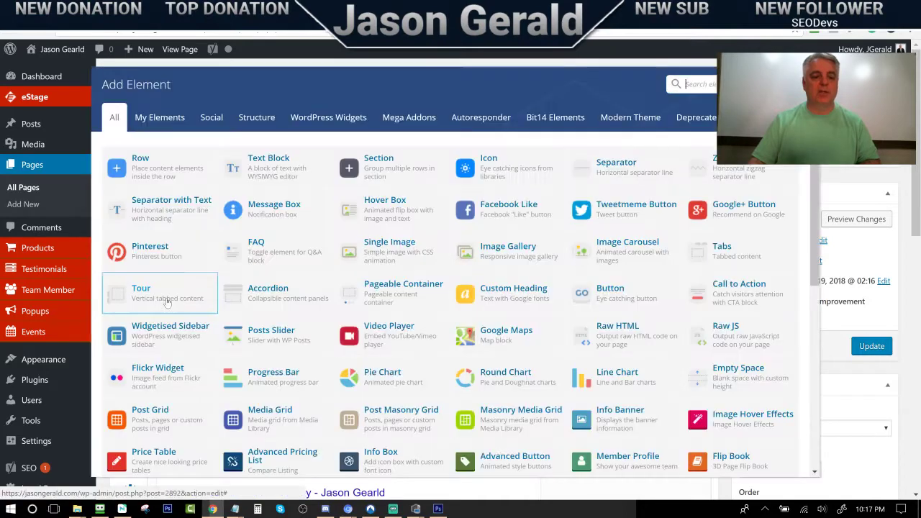
{"action": "left_click", "coordinate": [146, 173]}
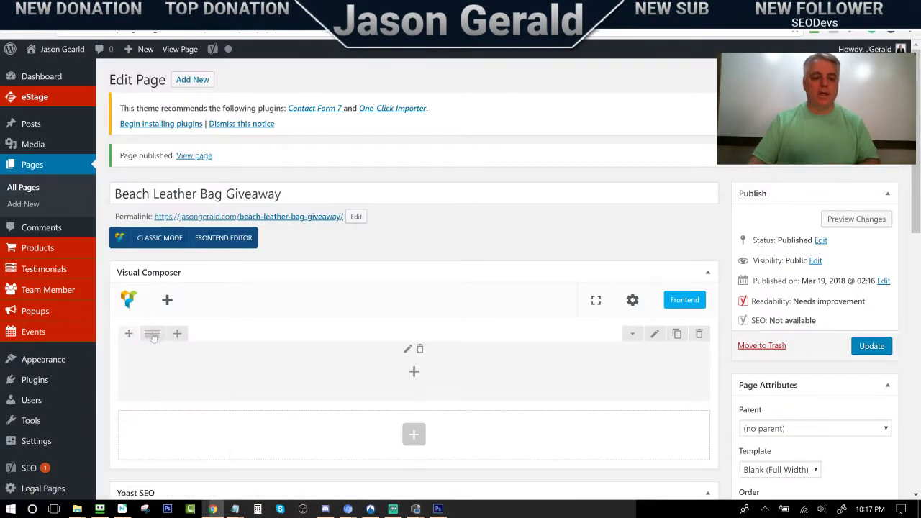
{"action": "mouse_move", "coordinate": [153, 338]}
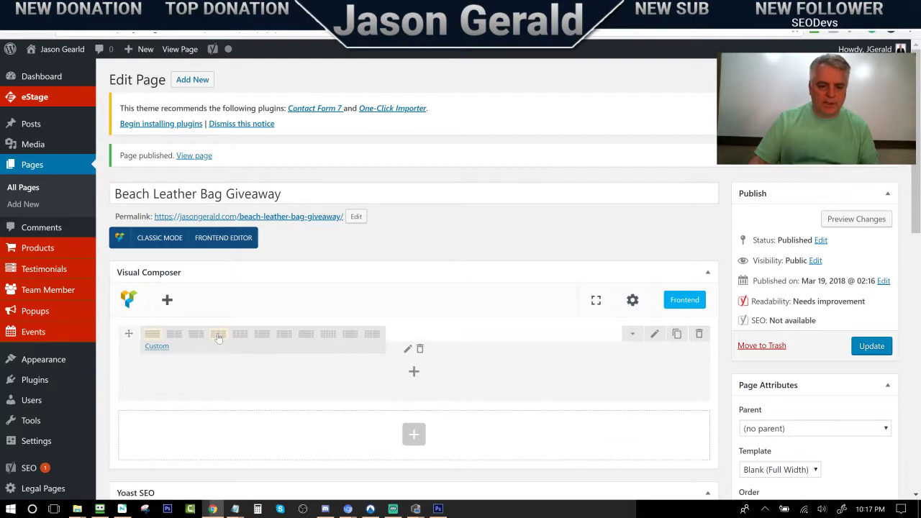
{"action": "left_click", "coordinate": [218, 335]}
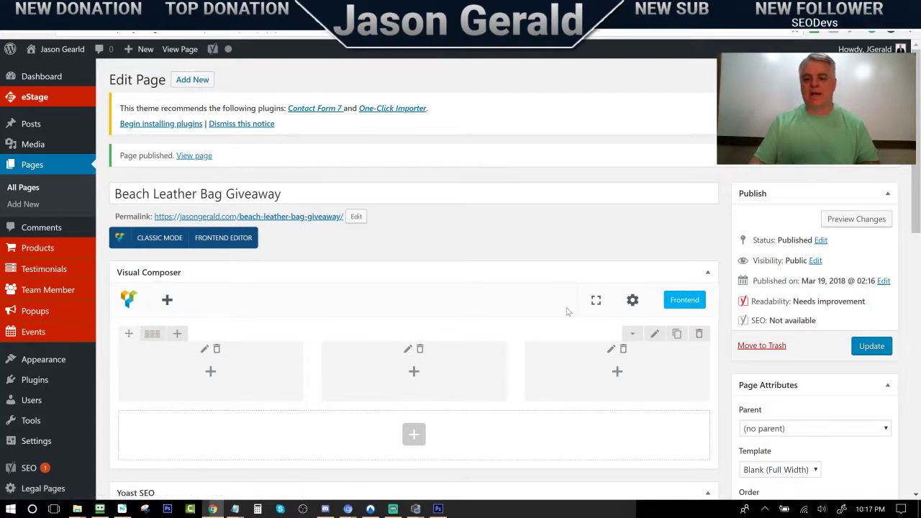
Stretch the row and content with no paddings, make it full height, columns positioned Middle
{"action": "left_click", "coordinate": [656, 333]}
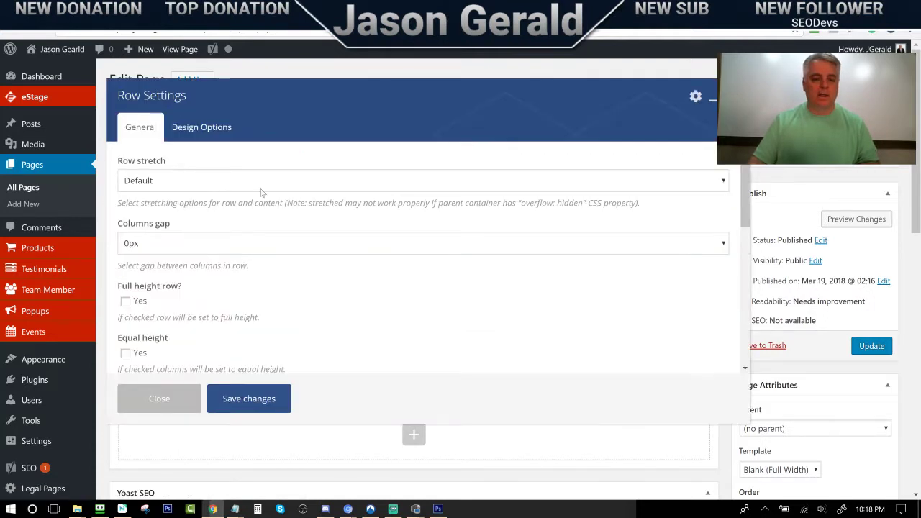
{"action": "left_click", "coordinate": [176, 182]}
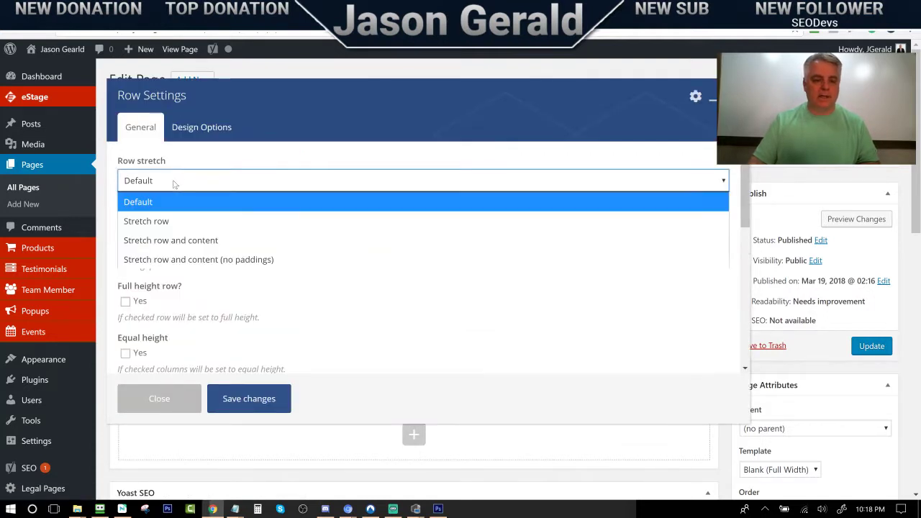
{"action": "left_click", "coordinate": [183, 261]}
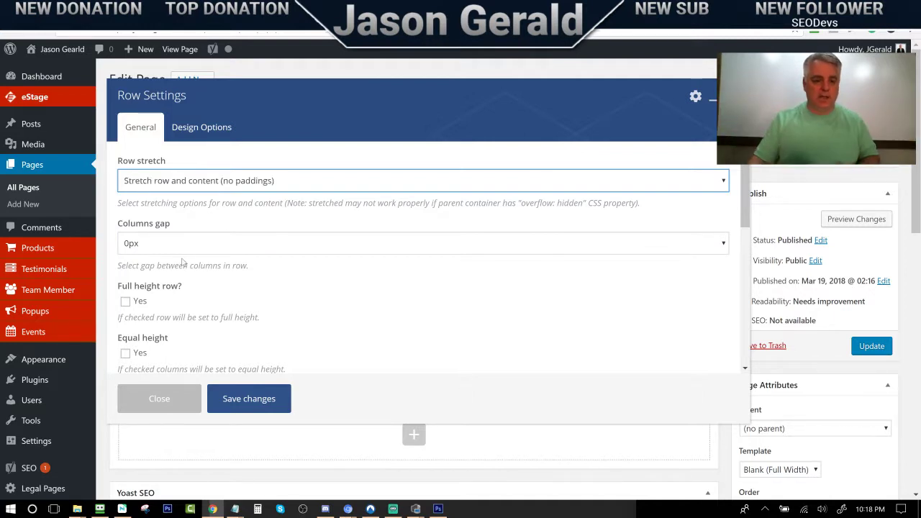
{"action": "left_click", "coordinate": [144, 300]}
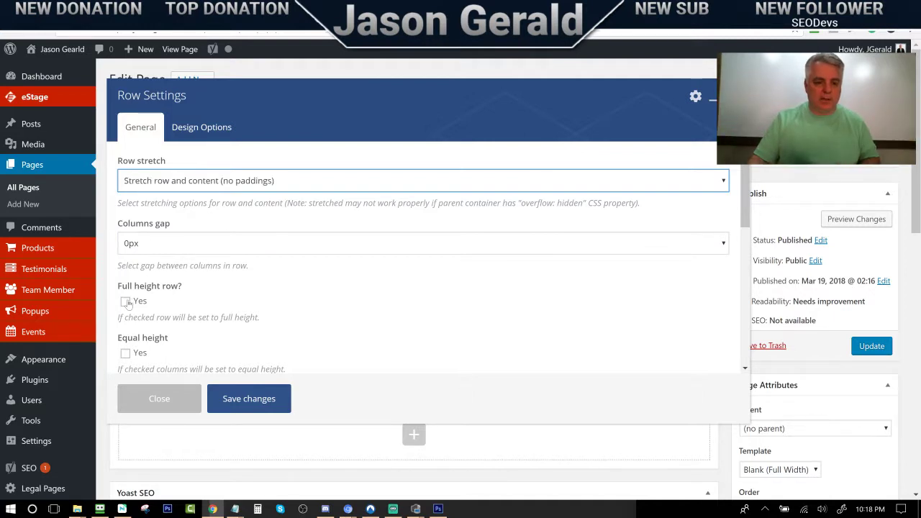
{"action": "scroll", "coordinate": [188, 298], "scroll_direction": "down", "scroll_amount": 1}
{"action": "left_click", "coordinate": [188, 298]}
{"action": "left_click", "coordinate": [186, 298]}
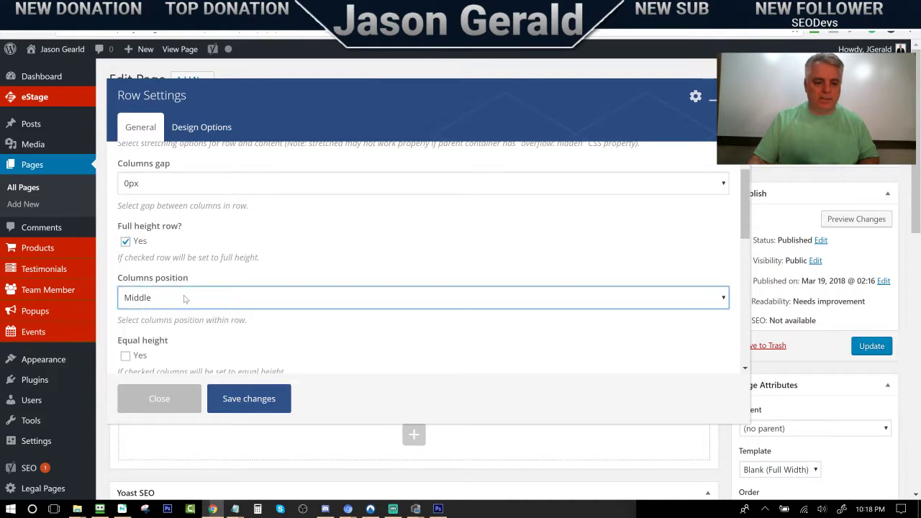
Set equal-height columns, Middle content position and Simple parallax, then choose its background image
{"action": "scroll", "coordinate": [184, 300], "scroll_direction": "down", "scroll_amount": 1}
{"action": "scroll", "coordinate": [184, 300], "scroll_direction": "down", "scroll_amount": 1}
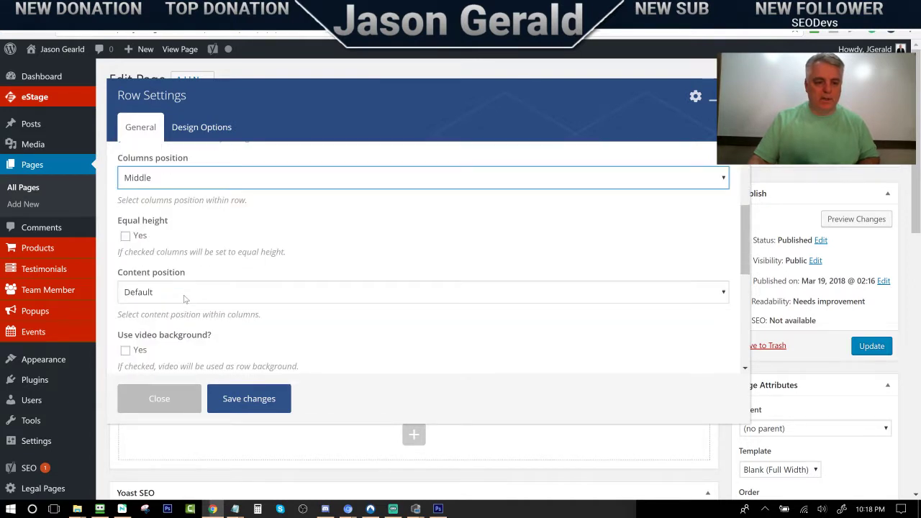
{"action": "left_click", "coordinate": [125, 236]}
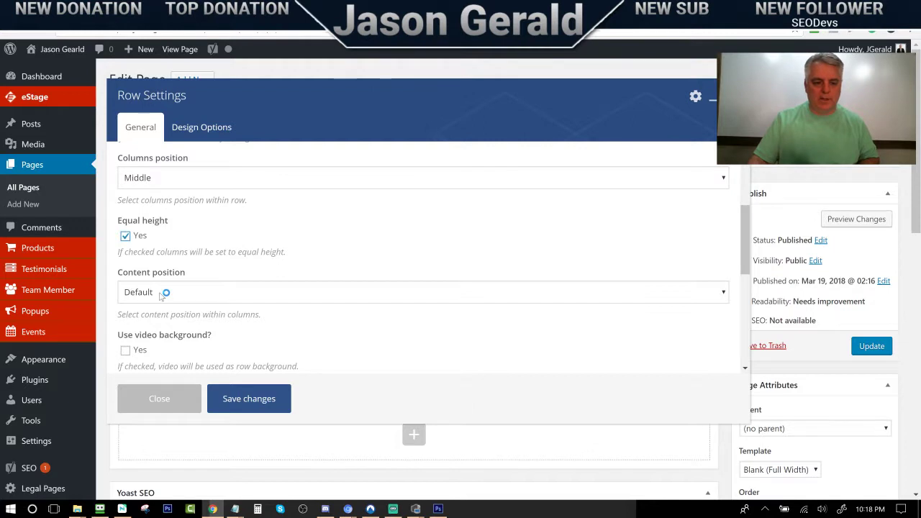
{"action": "left_click", "coordinate": [161, 294]}
{"action": "left_click", "coordinate": [164, 349]}
{"action": "scroll", "coordinate": [201, 311], "scroll_direction": "down", "scroll_amount": 1}
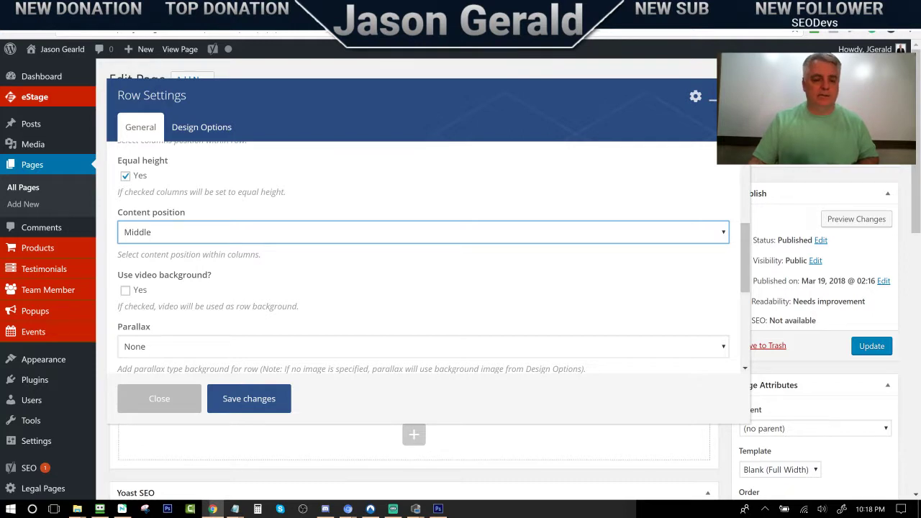
{"action": "left_click", "coordinate": [151, 346]}
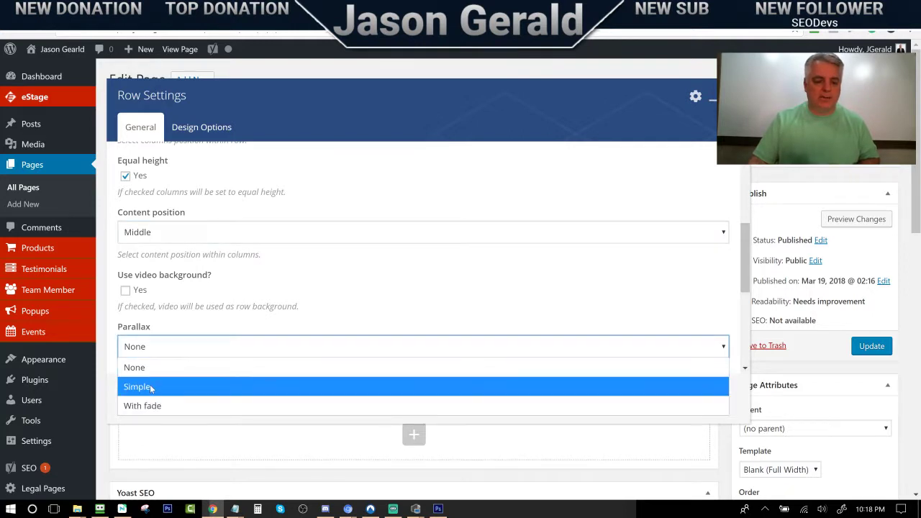
{"action": "left_click", "coordinate": [151, 387]}
{"action": "scroll", "coordinate": [259, 304], "scroll_direction": "down", "scroll_amount": 3}
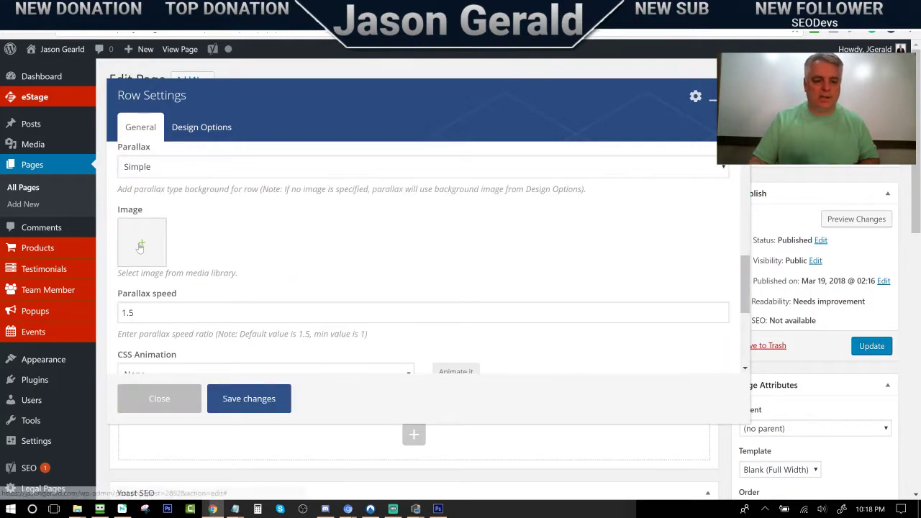
{"action": "left_click", "coordinate": [141, 245]}
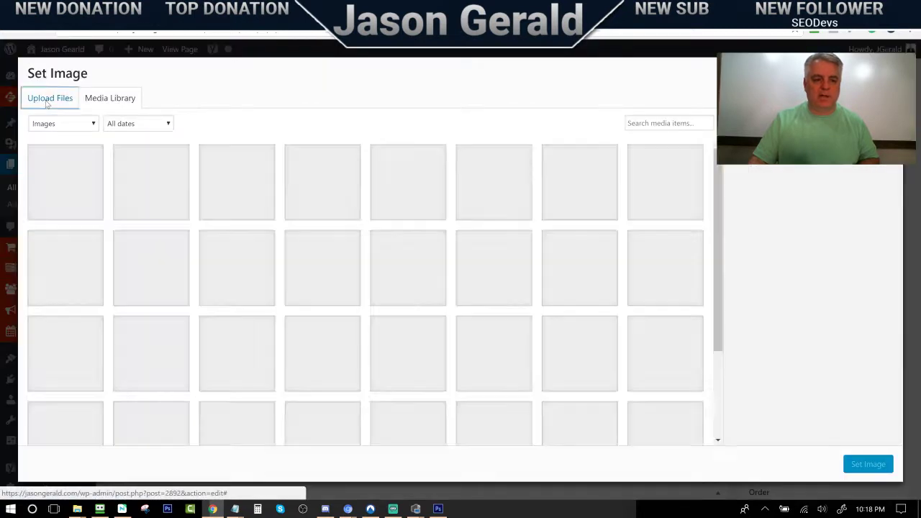
Upload Beach-Background-Image.jpg from the computer and set it as the row's parallax image
{"action": "left_click", "coordinate": [46, 101]}
{"action": "left_click", "coordinate": [444, 272]}
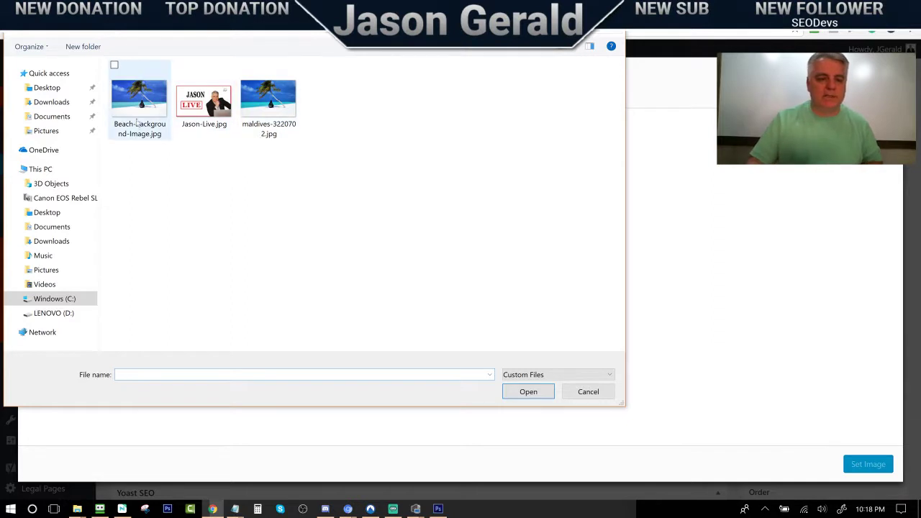
{"action": "left_click", "coordinate": [139, 113]}
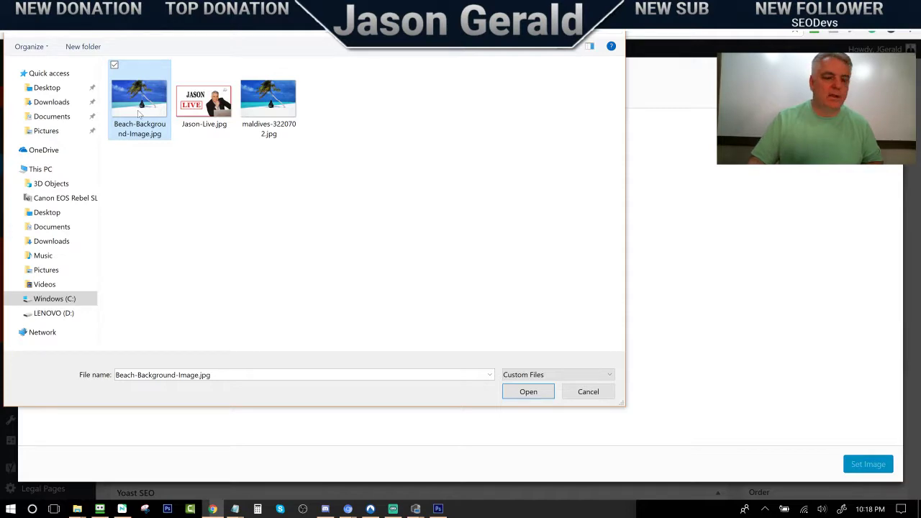
{"action": "double_click", "coordinate": [140, 113]}
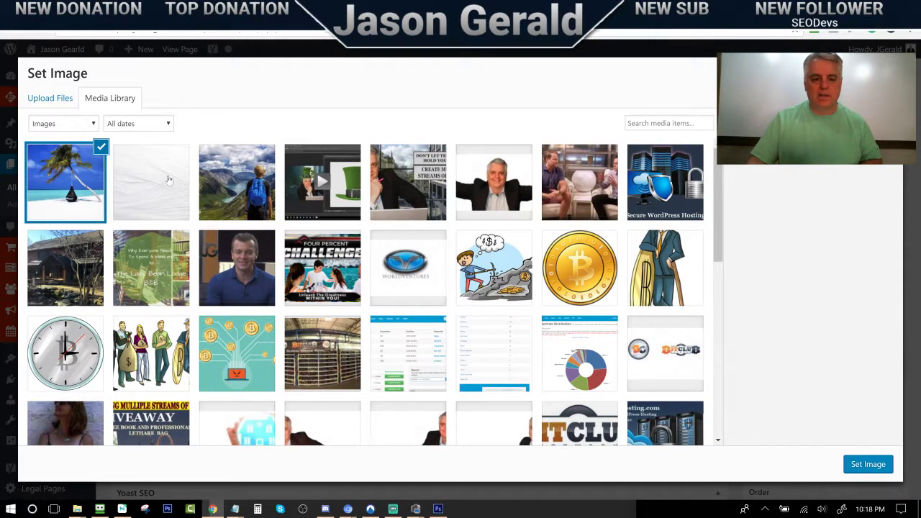
{"action": "left_click", "coordinate": [135, 187]}
{"action": "left_click", "coordinate": [92, 187]}
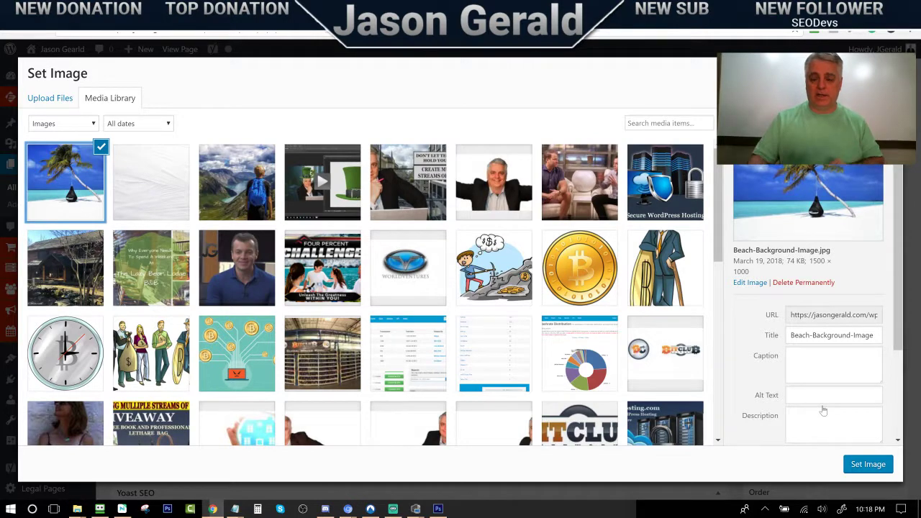
{"action": "left_click", "coordinate": [868, 464]}
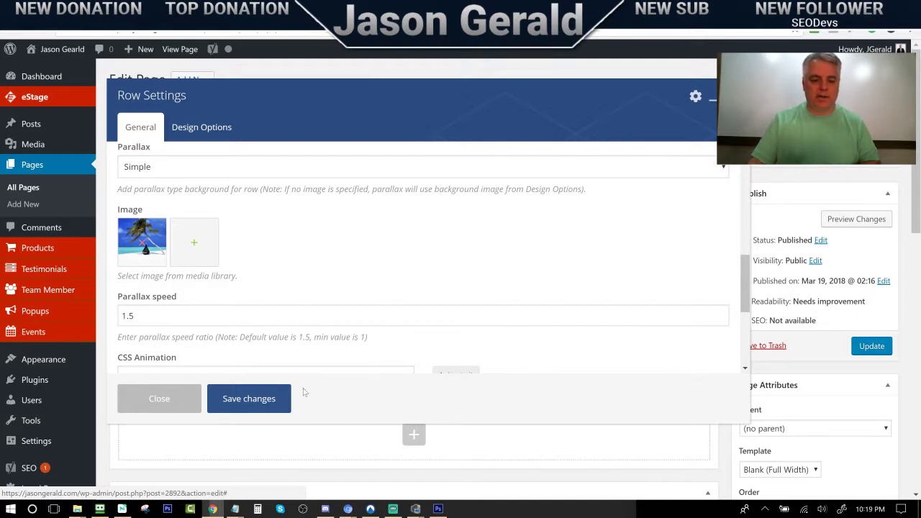
Save the row settings, update the page, and open the live giveaway page in a new tab
{"action": "left_click", "coordinate": [250, 398]}
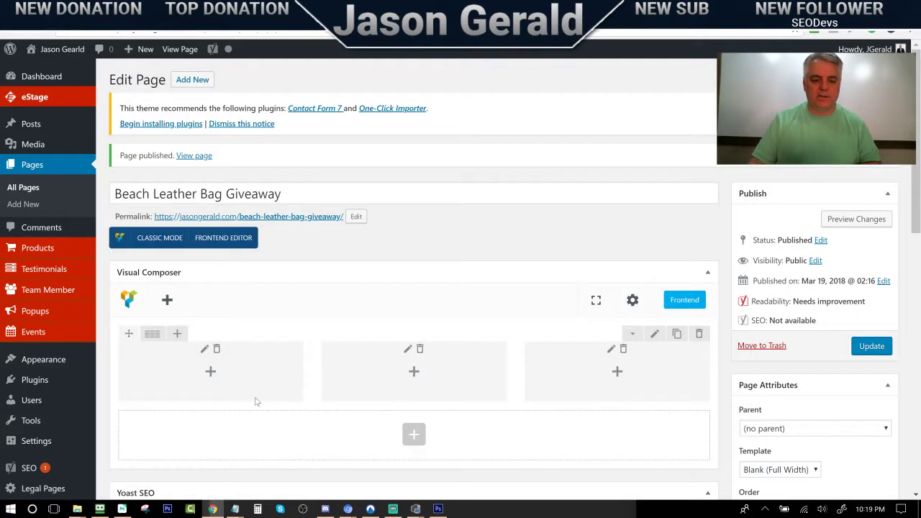
{"action": "left_click", "coordinate": [887, 346]}
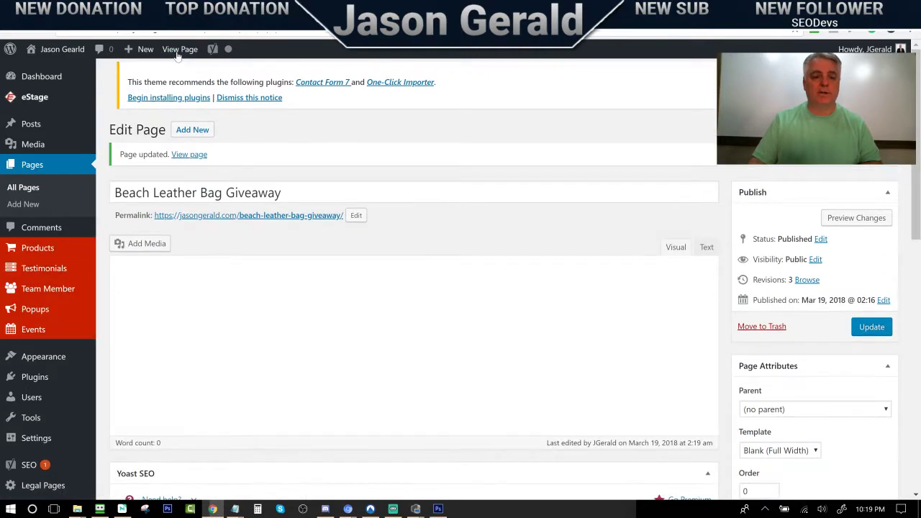
{"action": "right_click", "coordinate": [177, 52]}
{"action": "left_click", "coordinate": [201, 62]}
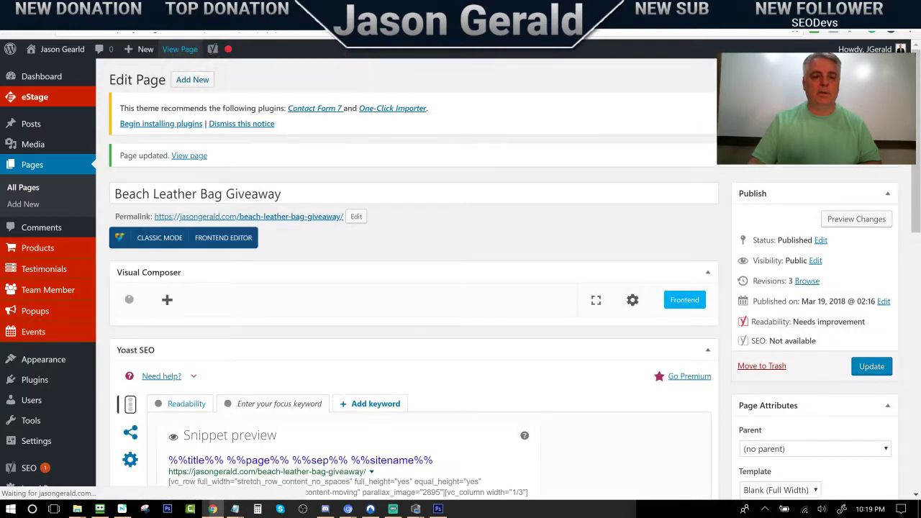
{"action": "left_click", "coordinate": [245, 9]}
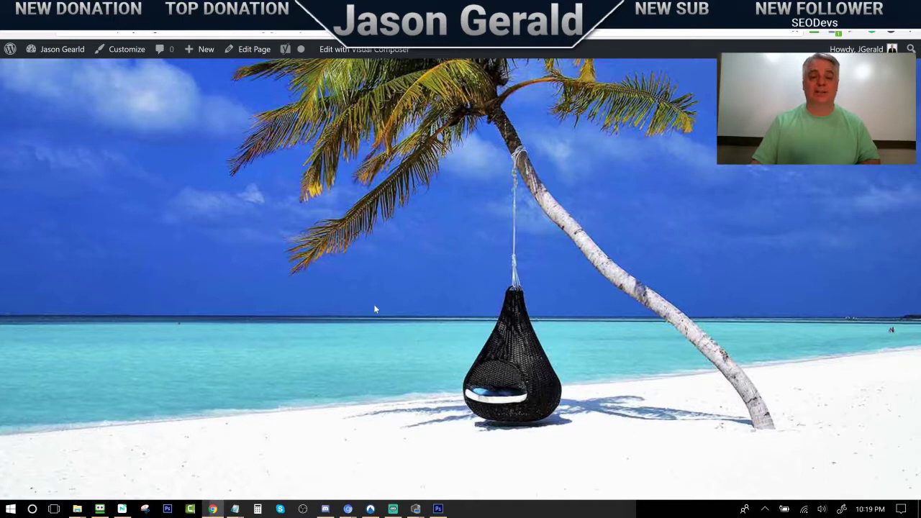
Open and dismiss the middle column's settings unchanged, then recheck the live page
{"action": "left_click", "coordinate": [63, 10]}
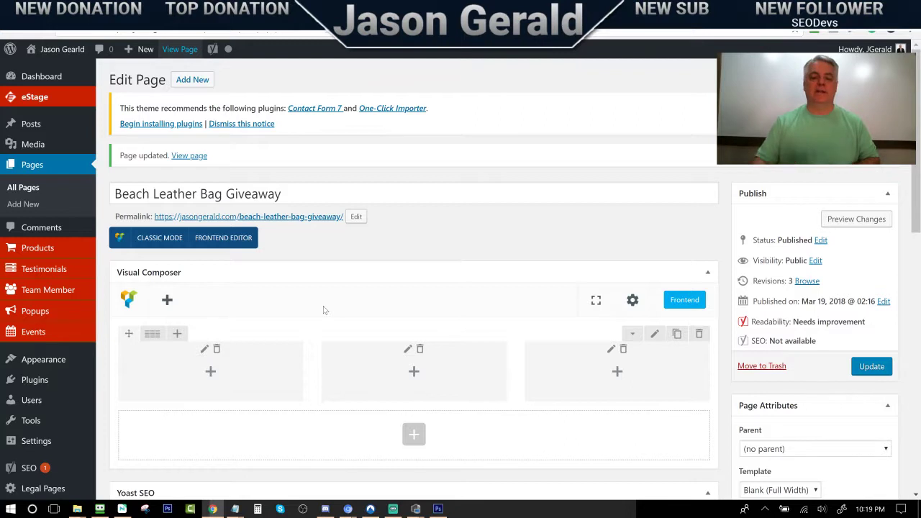
{"action": "left_click", "coordinate": [408, 350]}
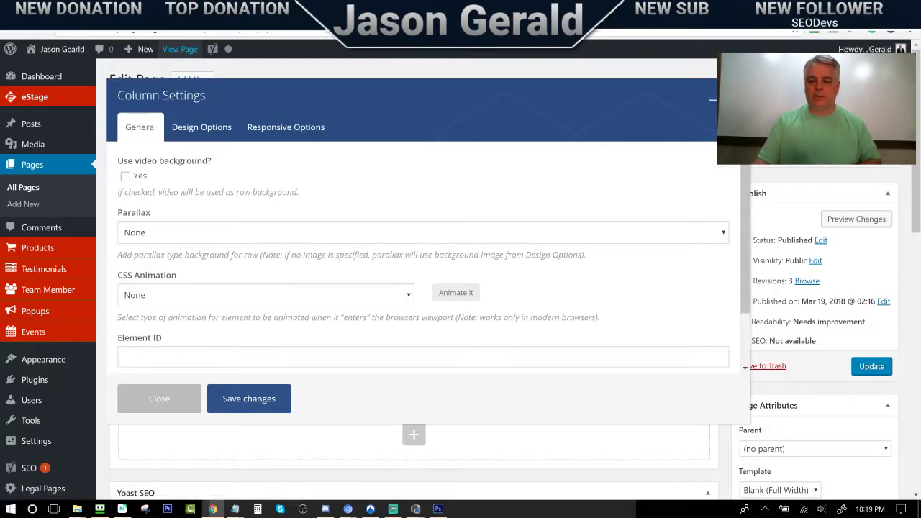
{"action": "key", "text": "Escape"}
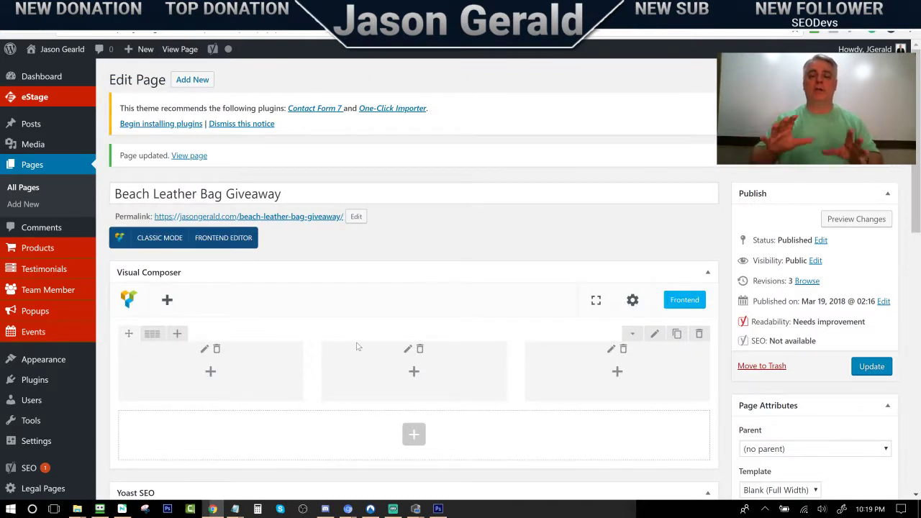
{"action": "left_click", "coordinate": [218, 8]}
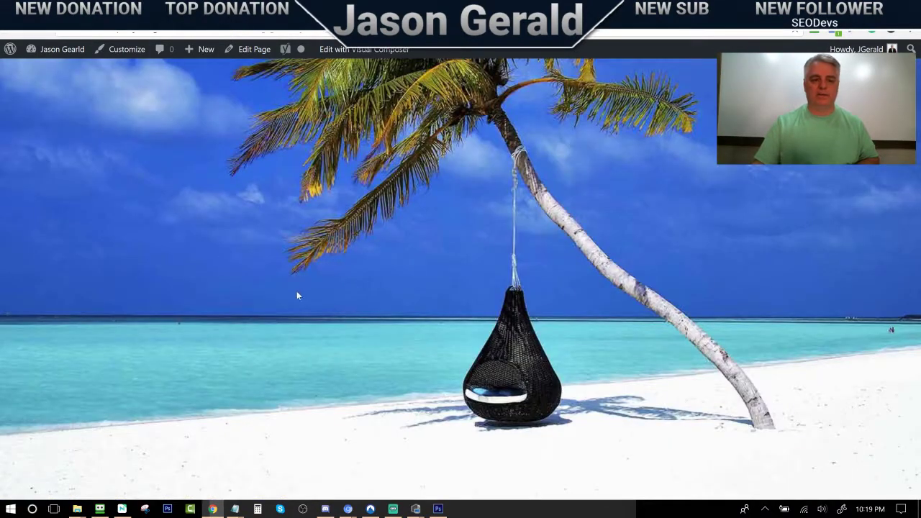
{"action": "left_click", "coordinate": [64, 10]}
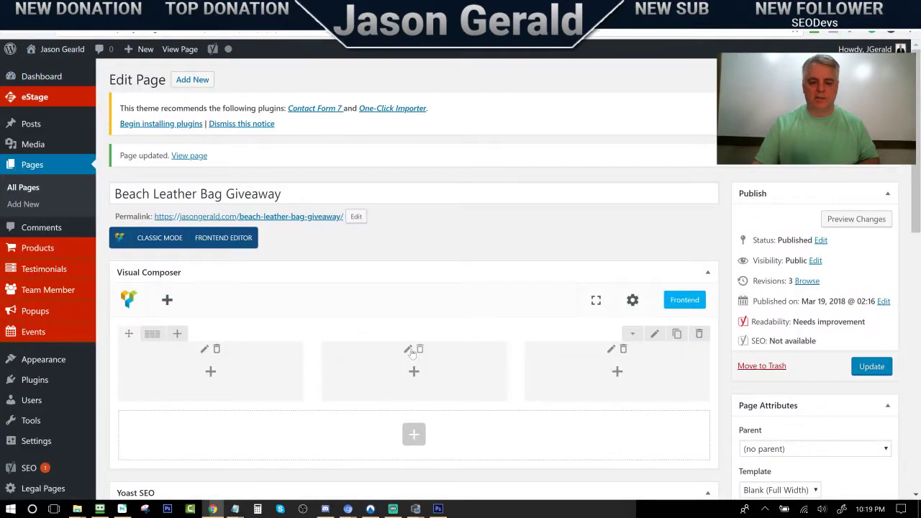
Give the middle column a grey background colour with 57% alpha transparency
{"action": "left_click", "coordinate": [408, 352]}
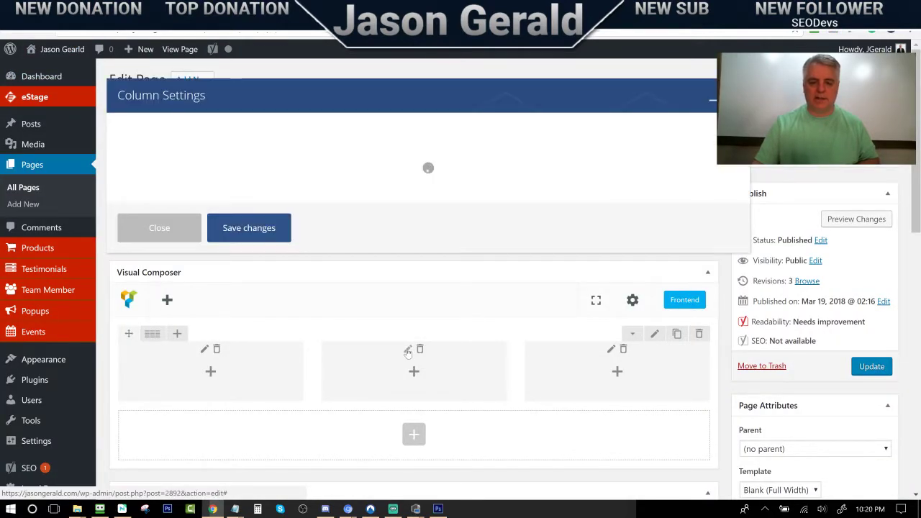
{"action": "left_click", "coordinate": [200, 130]}
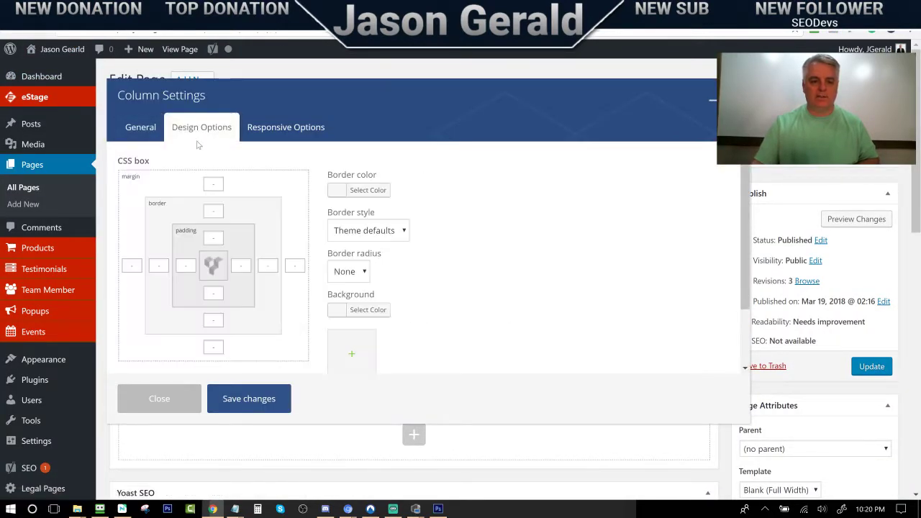
{"action": "left_click", "coordinate": [370, 309]}
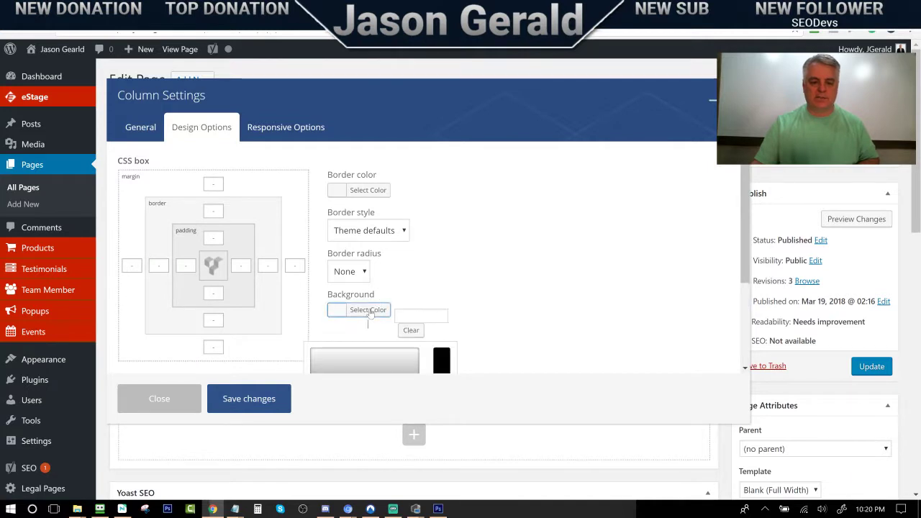
{"action": "scroll", "coordinate": [381, 334], "scroll_direction": "down", "scroll_amount": 2}
{"action": "left_click", "coordinate": [341, 273]}
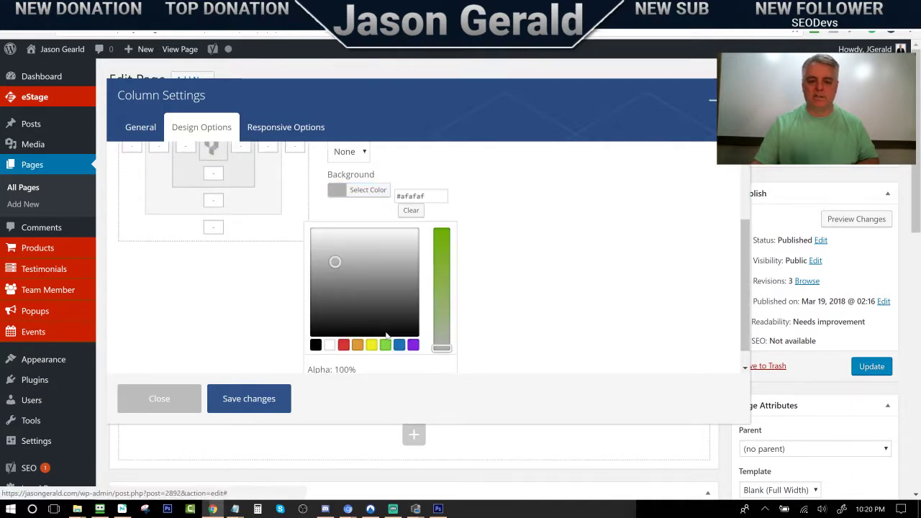
{"action": "left_click", "coordinate": [538, 259]}
{"action": "left_click", "coordinate": [381, 235]}
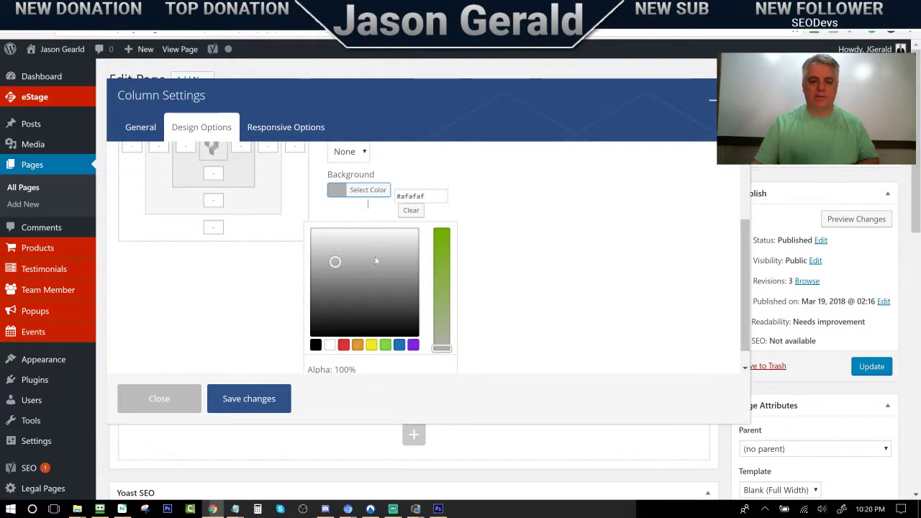
{"action": "scroll", "coordinate": [374, 255], "scroll_direction": "down", "scroll_amount": 1}
{"action": "left_click_drag", "start_coordinate": [450, 360], "coordinate": [390, 360]}
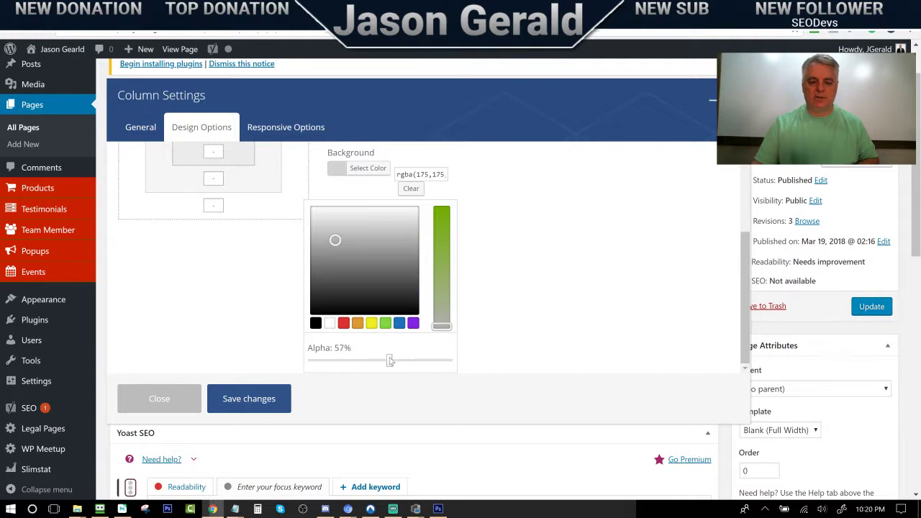
{"action": "left_click", "coordinate": [496, 243]}
{"action": "scroll", "coordinate": [427, 245], "scroll_direction": "up", "scroll_amount": 3}
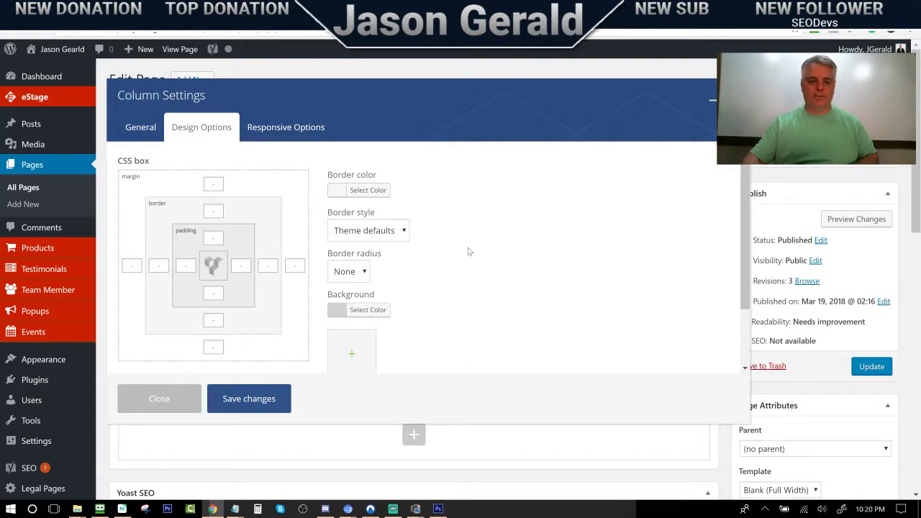
{"action": "scroll", "coordinate": [518, 294], "scroll_direction": "down", "scroll_amount": 3}
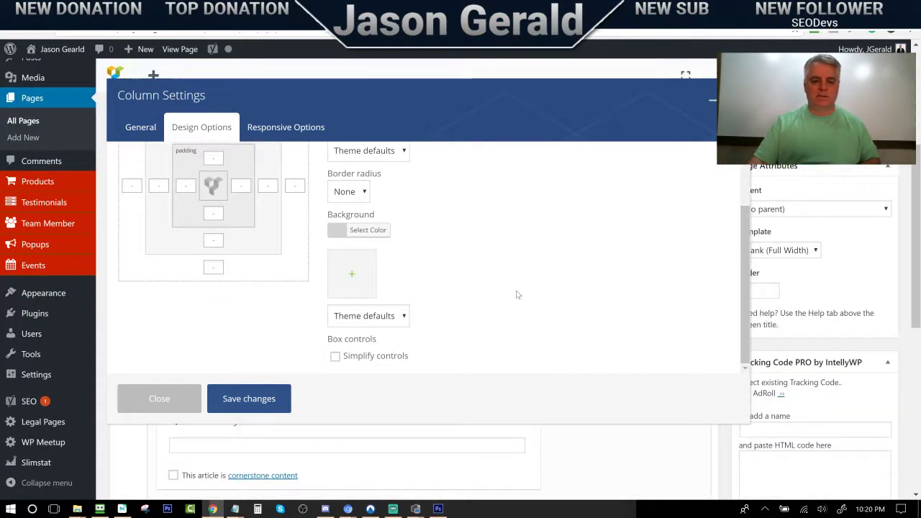
Turn on simplified spacing controls, set the column margin to 50, and save the column settings
{"action": "left_click", "coordinate": [336, 355]}
{"action": "scroll", "coordinate": [166, 231], "scroll_direction": "up", "scroll_amount": 5}
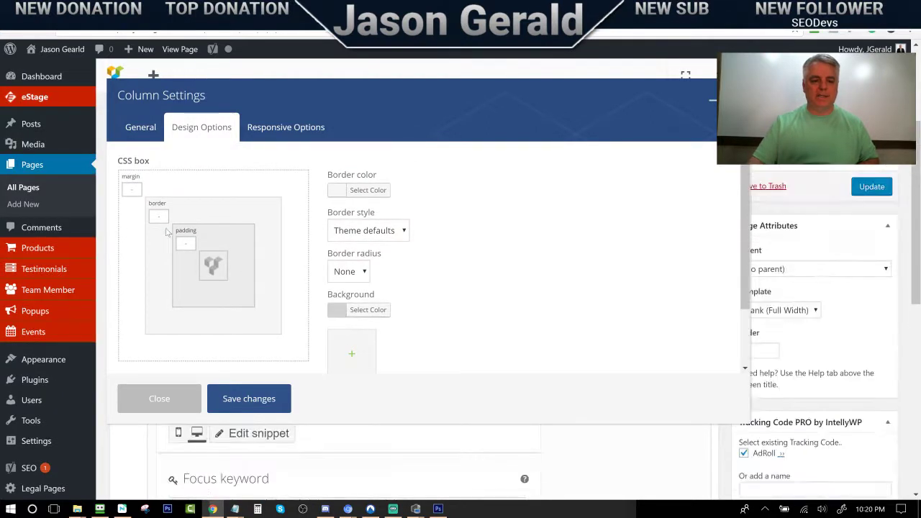
{"action": "left_click", "coordinate": [132, 189]}
{"action": "type", "text": "50"}
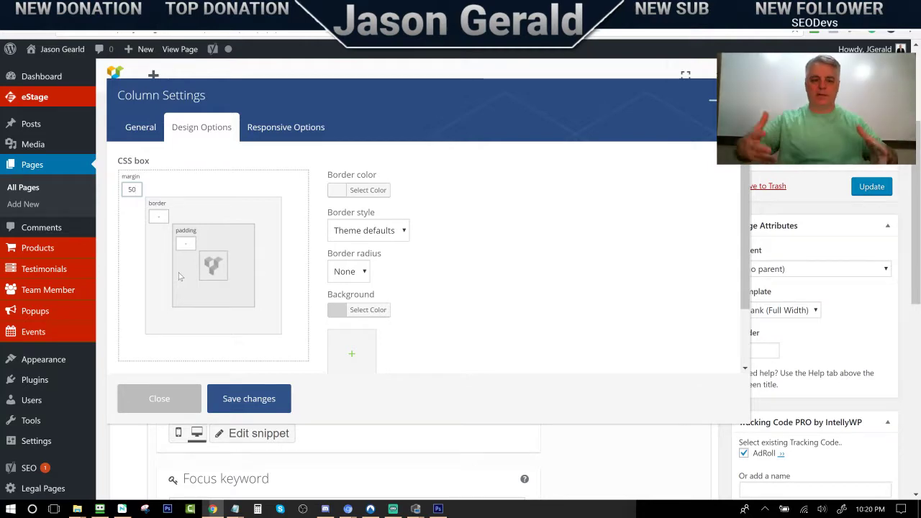
{"action": "left_click", "coordinate": [217, 403]}
{"action": "scroll", "coordinate": [225, 405], "scroll_direction": "up", "scroll_amount": 5}
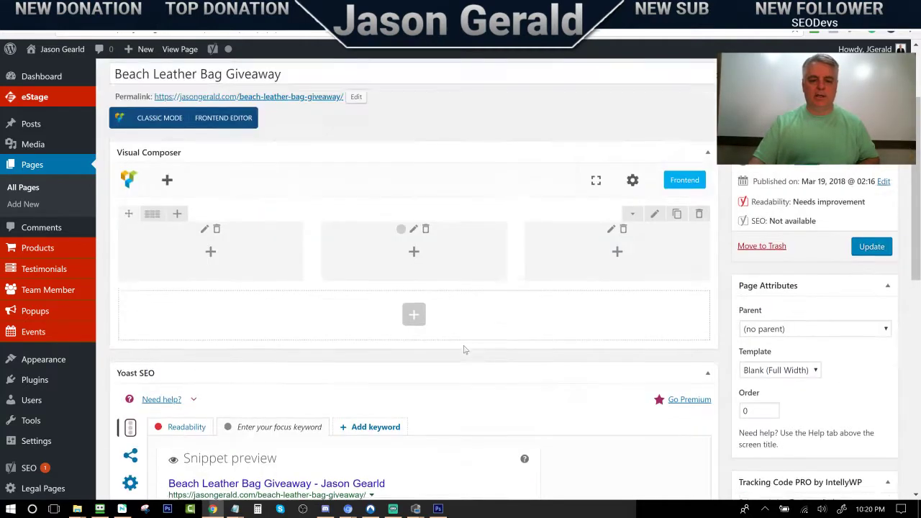
Update the page, then review the column's Design Options spacing settings
{"action": "left_click", "coordinate": [856, 372]}
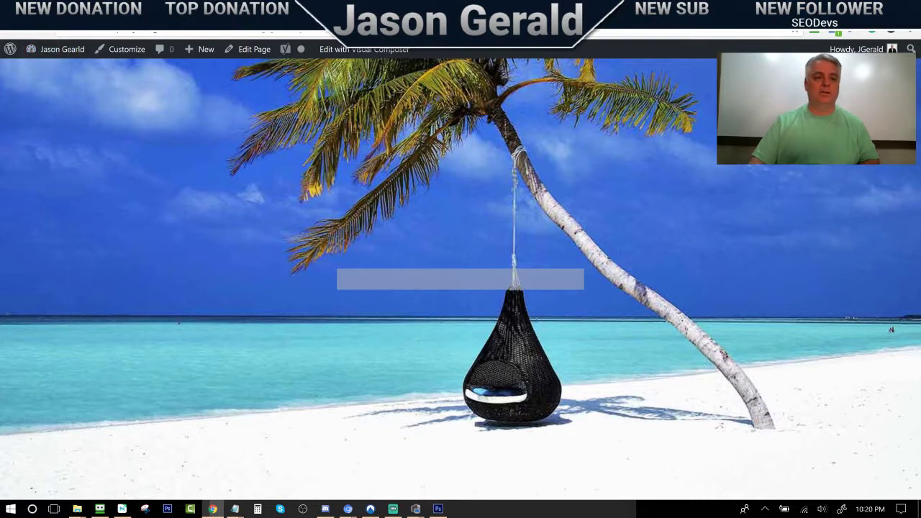
{"action": "left_click", "coordinate": [12, 32]}
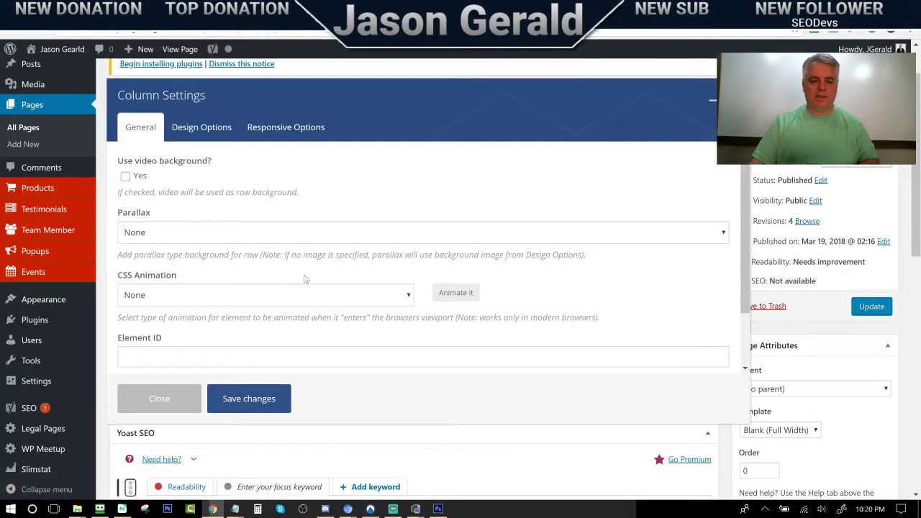
{"action": "left_click", "coordinate": [205, 129]}
{"action": "scroll", "coordinate": [314, 310], "scroll_direction": "down", "scroll_amount": 5}
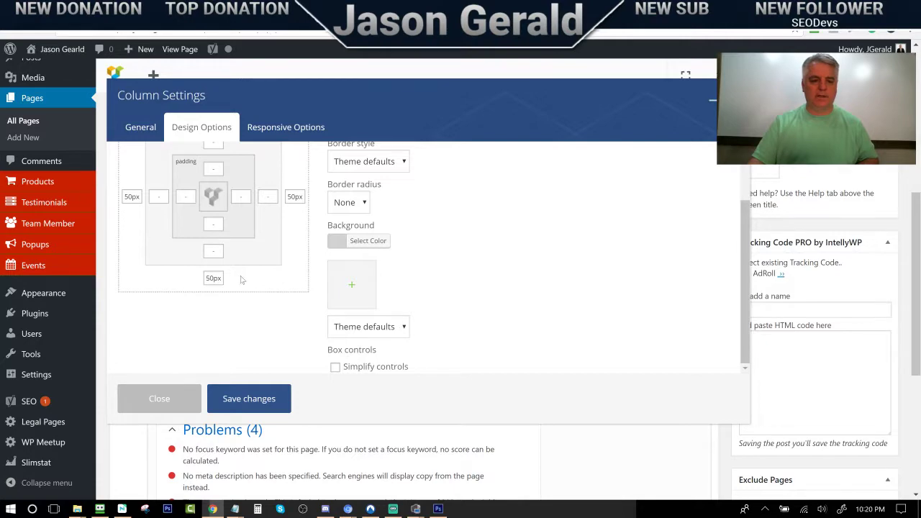
{"action": "scroll", "coordinate": [245, 285], "scroll_direction": "up", "scroll_amount": 1}
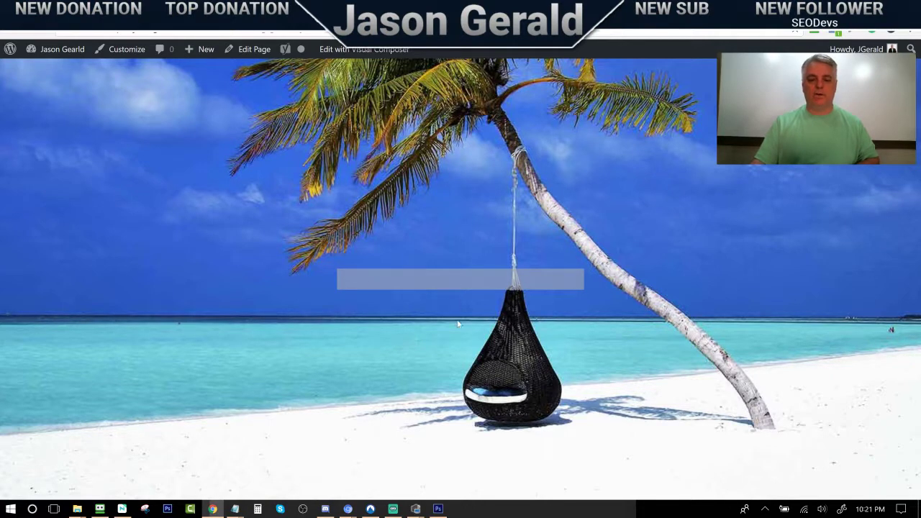
Return to the editor tab and close the column settings without saving
{"action": "key", "text": "ctrl+Tab"}
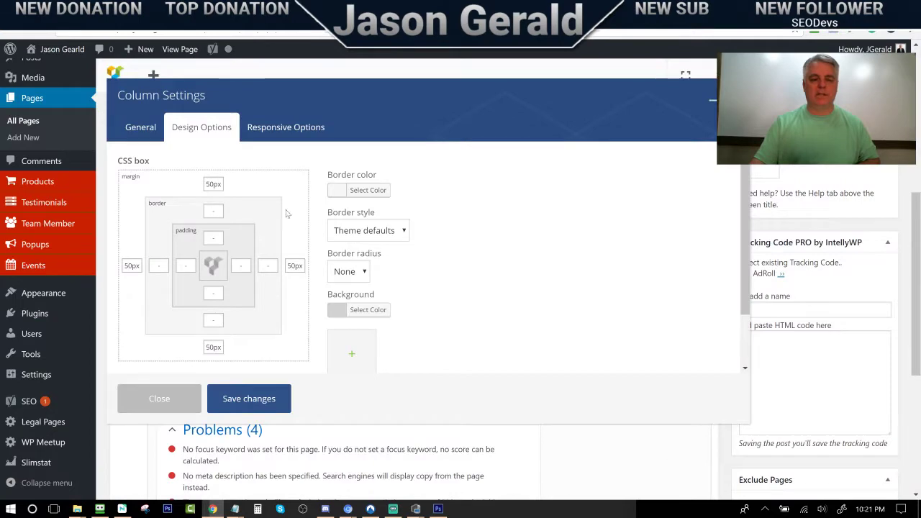
{"action": "scroll", "coordinate": [412, 255], "scroll_direction": "down", "scroll_amount": 5}
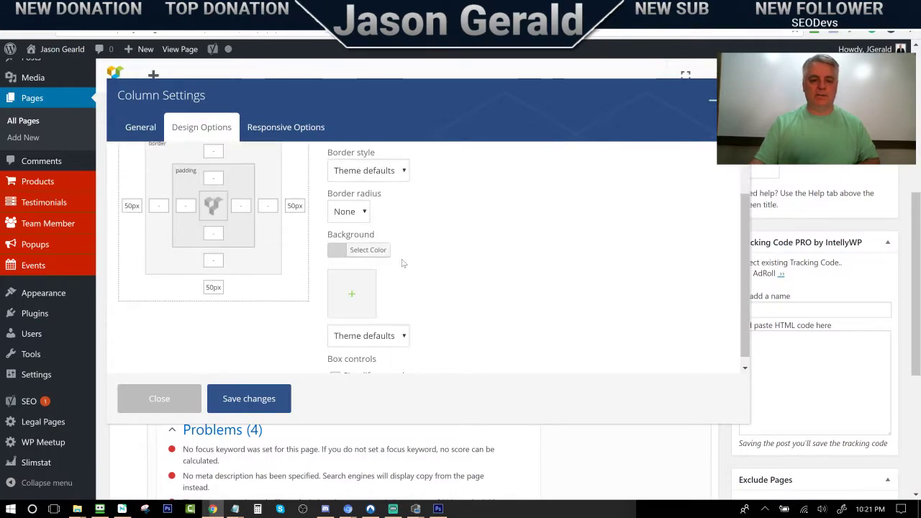
{"action": "scroll", "coordinate": [401, 260], "scroll_direction": "up", "scroll_amount": 7}
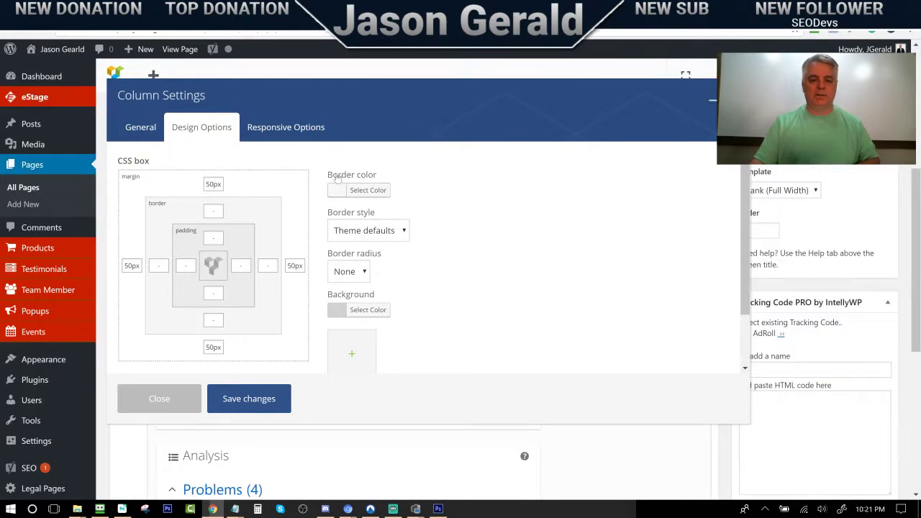
{"action": "key", "text": "Escape"}
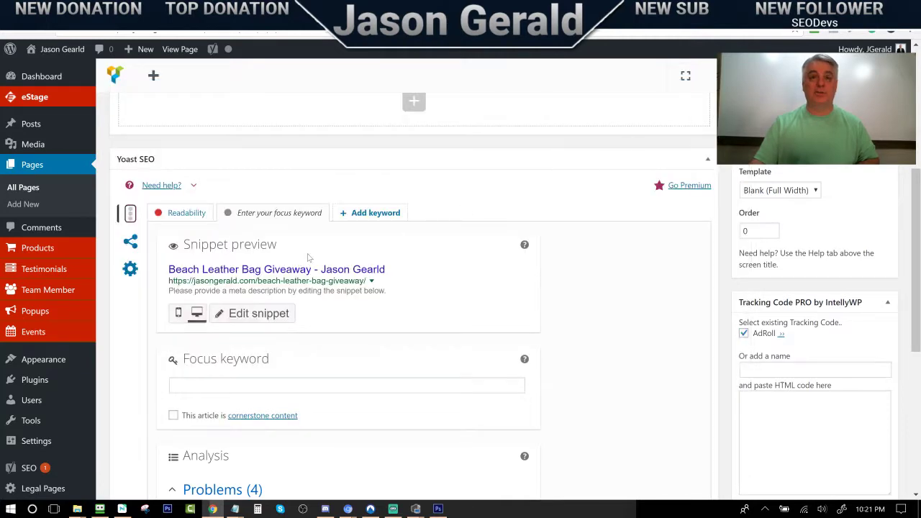
{"action": "scroll", "coordinate": [346, 245], "scroll_direction": "up", "scroll_amount": 5}
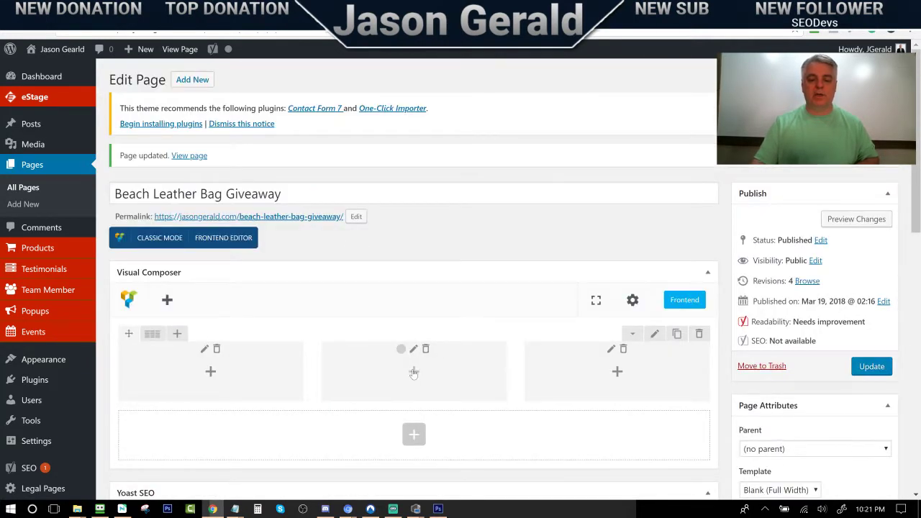
Add a Text Block to the middle column and copy the 'Dare To Create The Good Life You Want!' headline from another page
{"action": "left_click", "coordinate": [414, 372]}
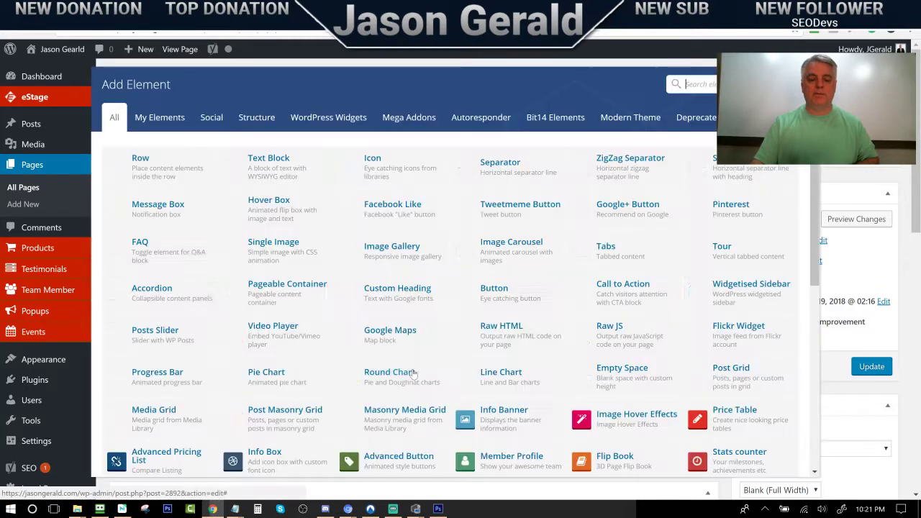
{"action": "left_click", "coordinate": [268, 171]}
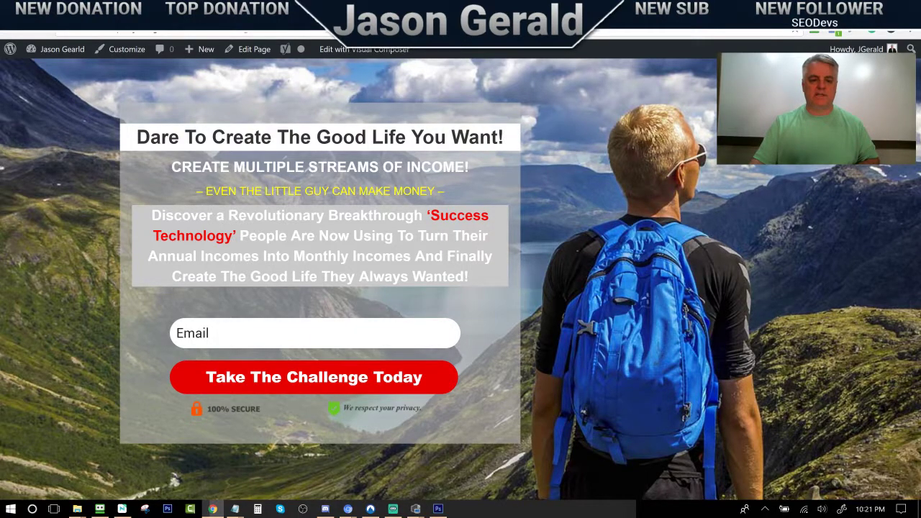
{"action": "left_click_drag", "start_coordinate": [137, 137], "coordinate": [367, 138]}
{"action": "left_click", "coordinate": [496, 136]}
{"action": "left_click_drag", "start_coordinate": [137, 137], "coordinate": [487, 142]}
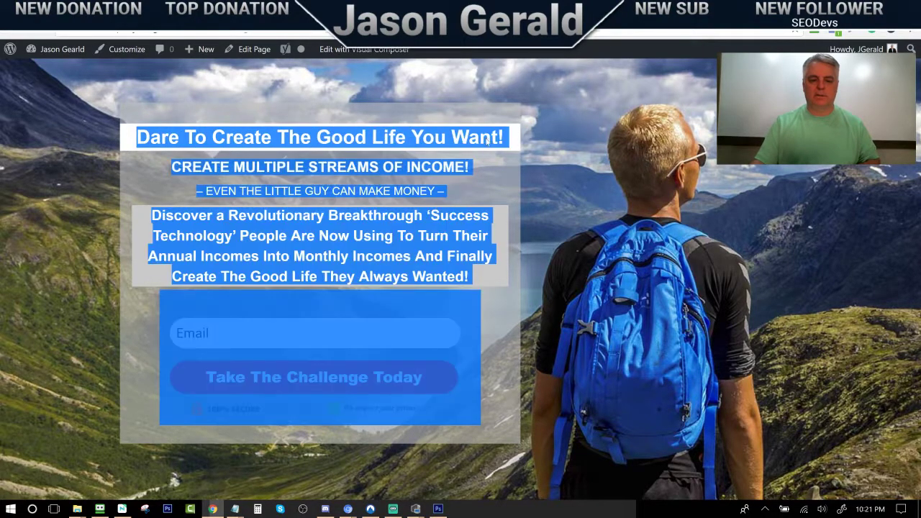
{"action": "left_click", "coordinate": [436, 142]}
{"action": "left_click_drag", "start_coordinate": [137, 137], "coordinate": [503, 138]}
{"action": "key", "text": "ctrl+c"}
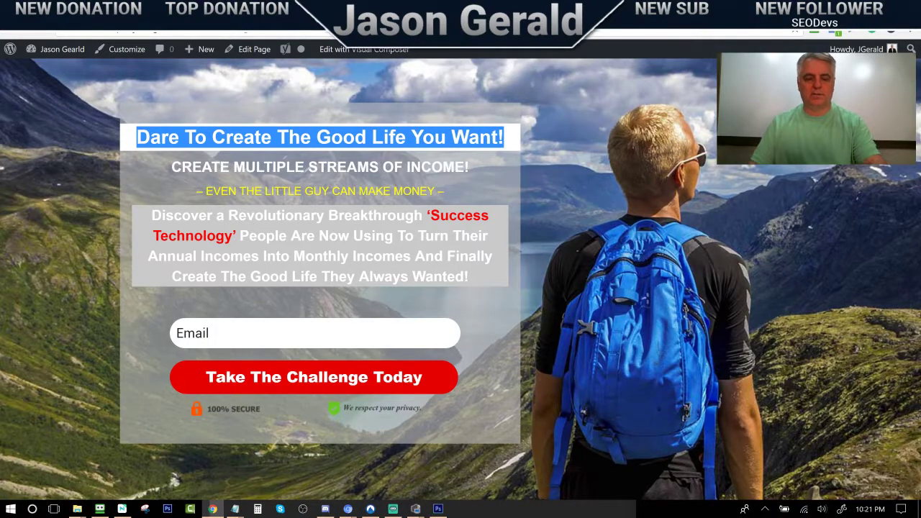
{"action": "key", "text": "alt+Tab"}
{"action": "key", "text": "alt+Tab"}
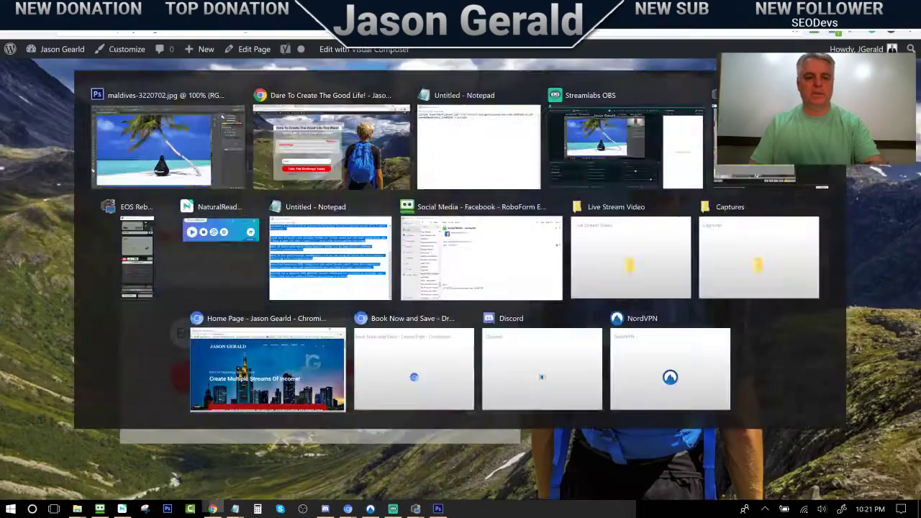
{"action": "left_click", "coordinate": [144, 7]}
Replace the text block's placeholder with the pasted 'Dare To Create The Good Life You Want!' headline
{"action": "left_click", "coordinate": [72, 7]}
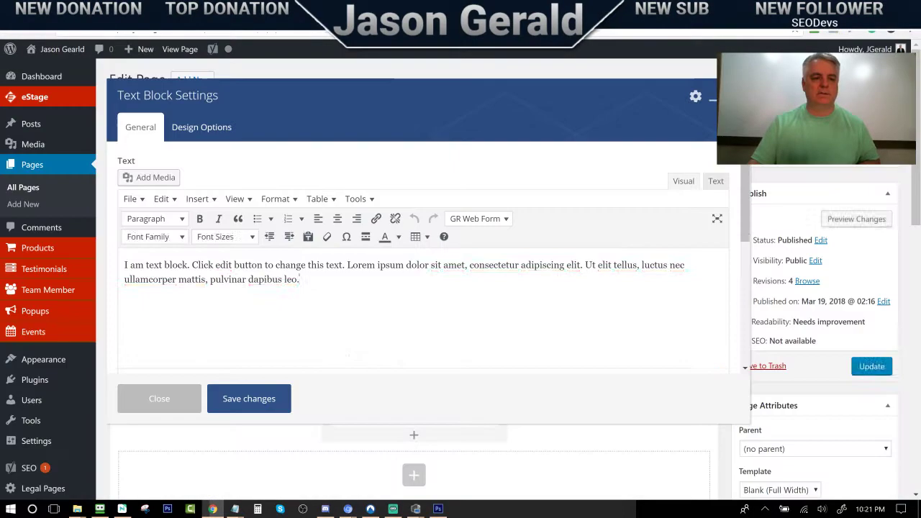
{"action": "left_click_drag", "start_coordinate": [300, 279], "coordinate": [209, 279]}
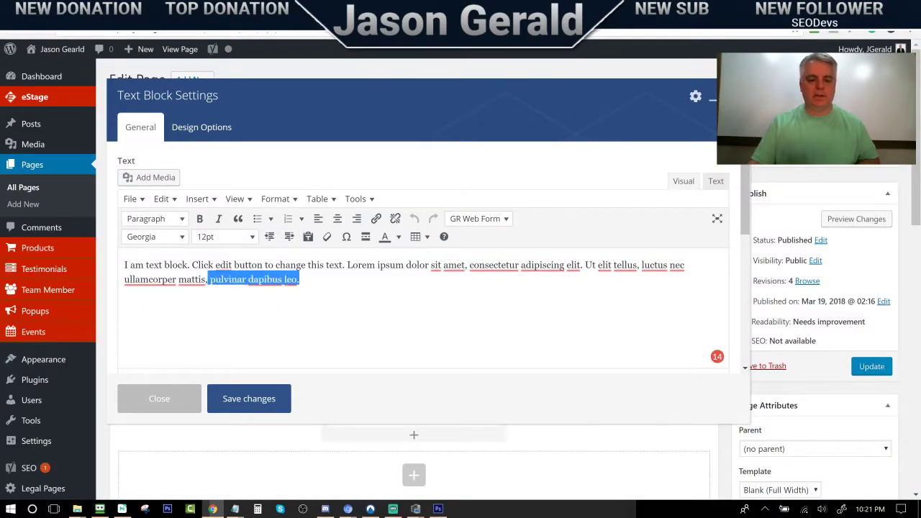
{"action": "key", "text": "ctrl+a"}
{"action": "key", "text": "ctrl+v"}
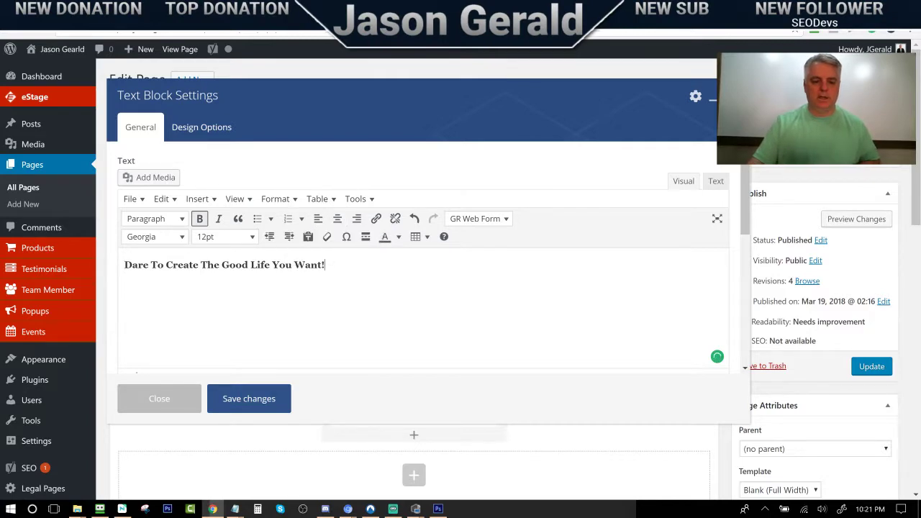
{"action": "left_click_drag", "start_coordinate": [325, 264], "coordinate": [131, 264]}
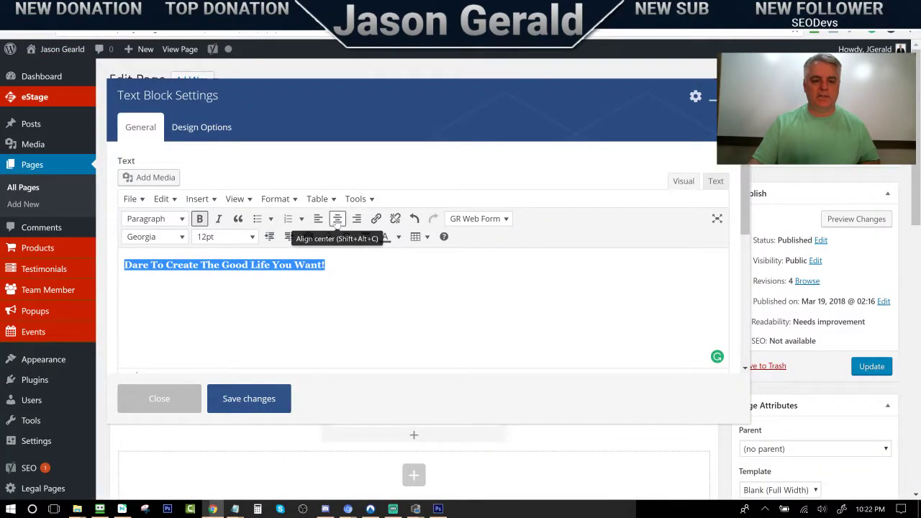
Center the headline, set it to Arial 18pt, and save the text block
{"action": "left_click", "coordinate": [336, 218]}
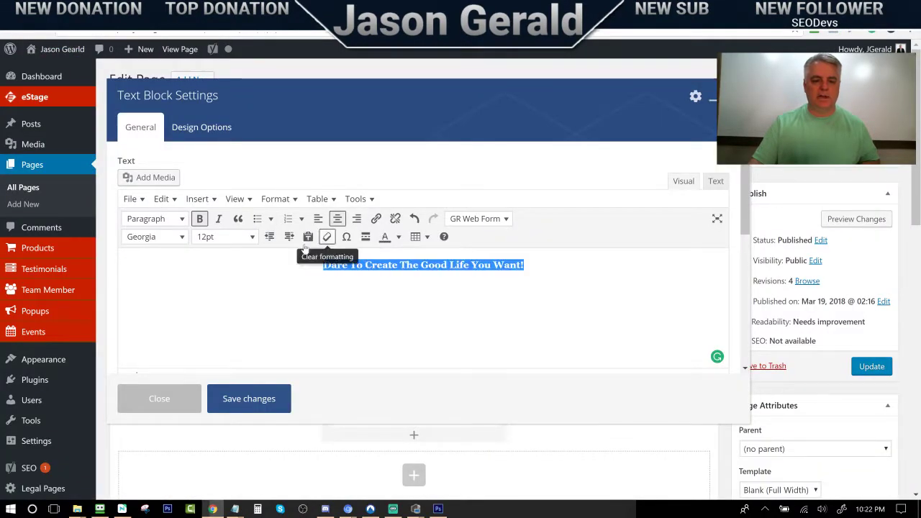
{"action": "left_click", "coordinate": [181, 238]}
{"action": "left_click", "coordinate": [139, 279]}
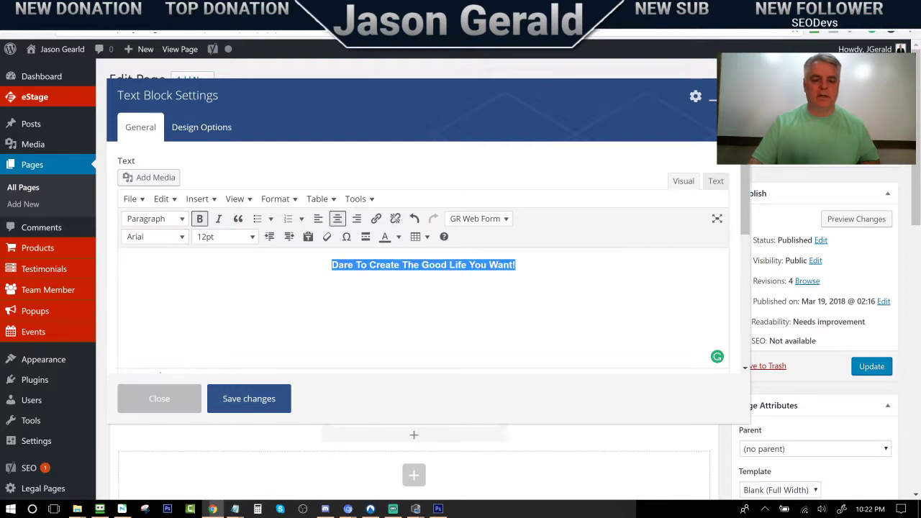
{"action": "left_click", "coordinate": [243, 238]}
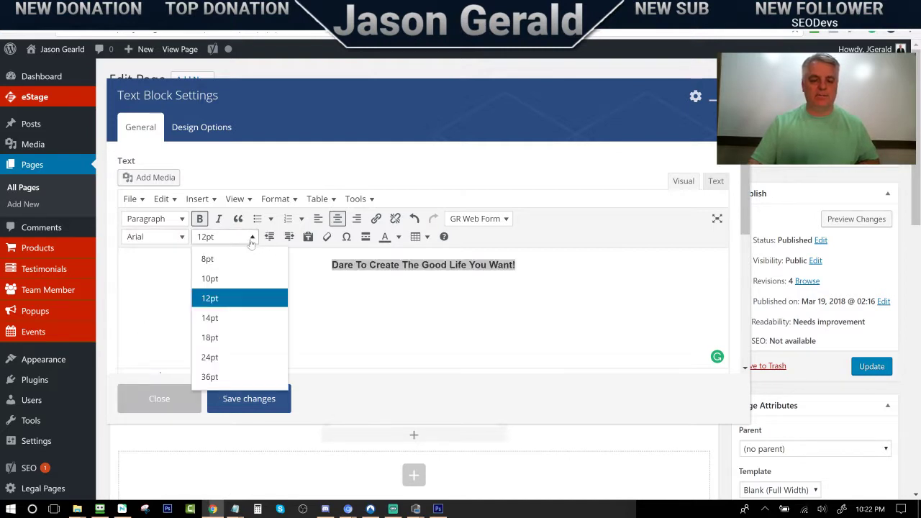
{"action": "left_click", "coordinate": [224, 327]}
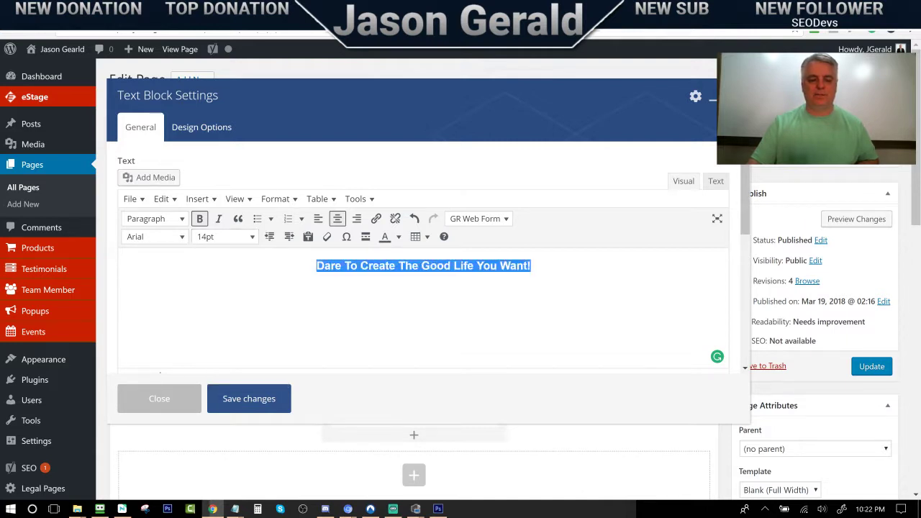
{"action": "left_click", "coordinate": [244, 238]}
{"action": "left_click", "coordinate": [224, 337]}
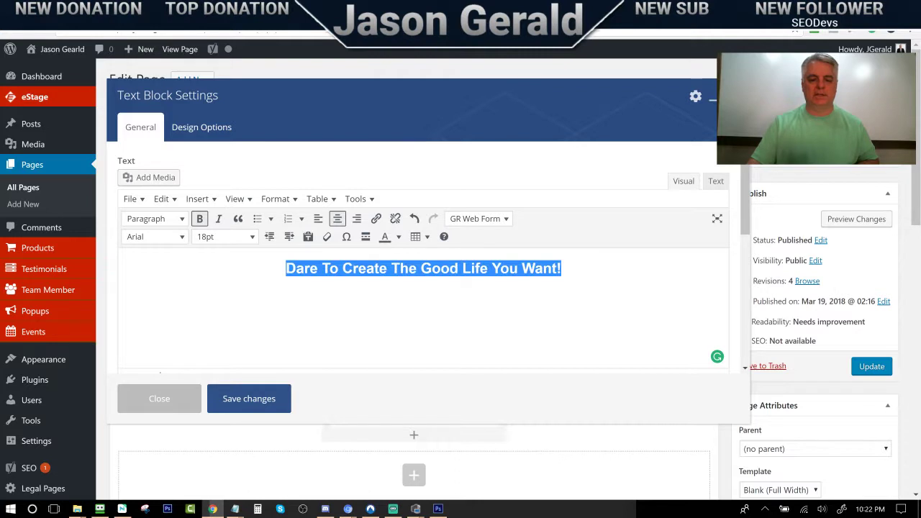
{"action": "left_click", "coordinate": [341, 268]}
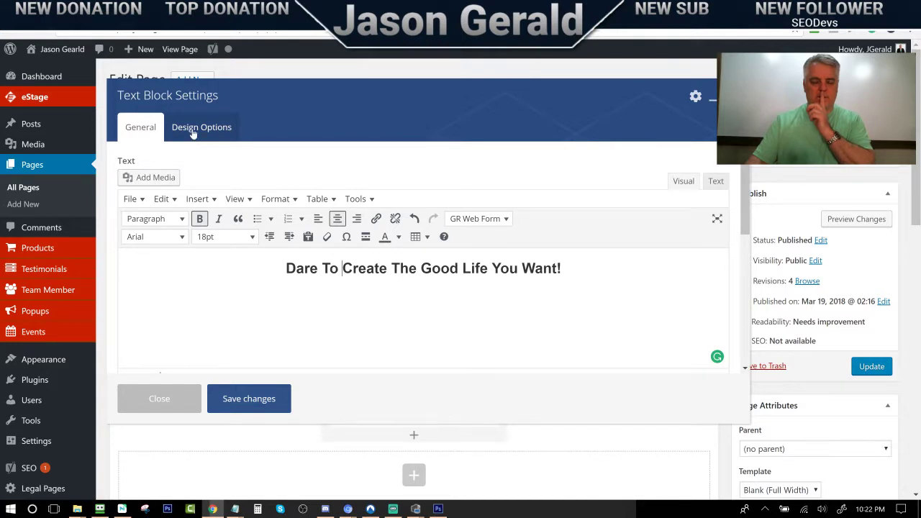
{"action": "left_click", "coordinate": [258, 405]}
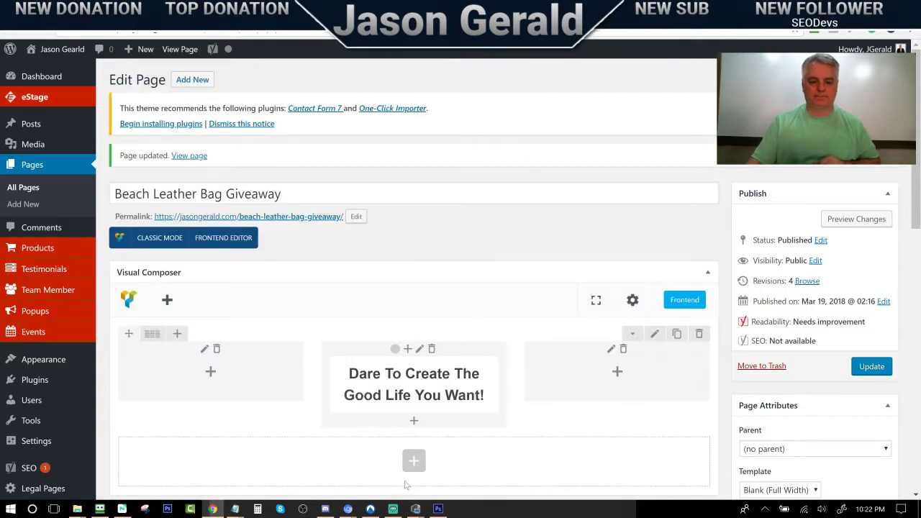
Update the page and reopen the headline's text block for editing
{"action": "left_click", "coordinate": [862, 367]}
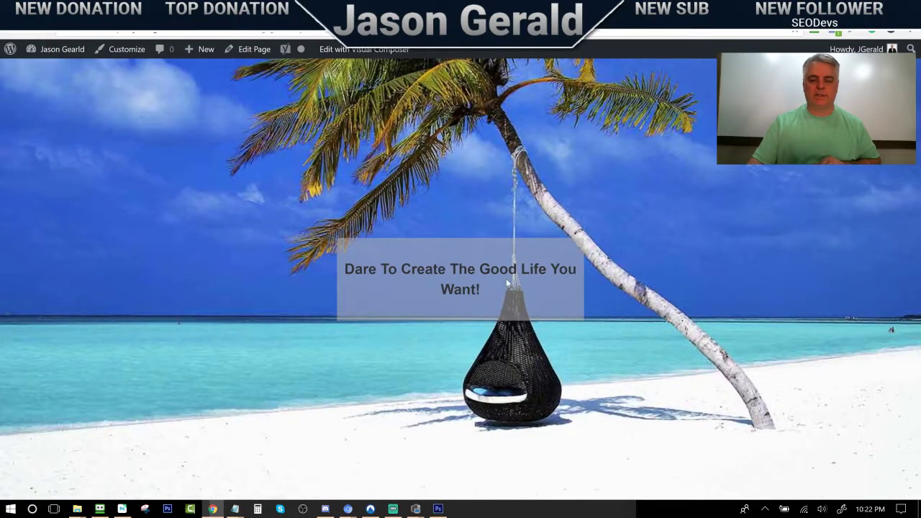
{"action": "key", "text": "alt+Left"}
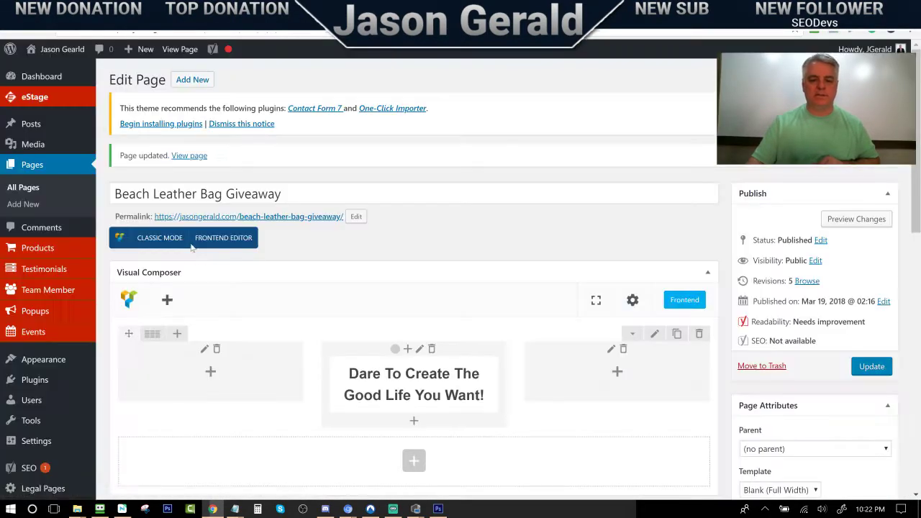
{"action": "left_click", "coordinate": [421, 384]}
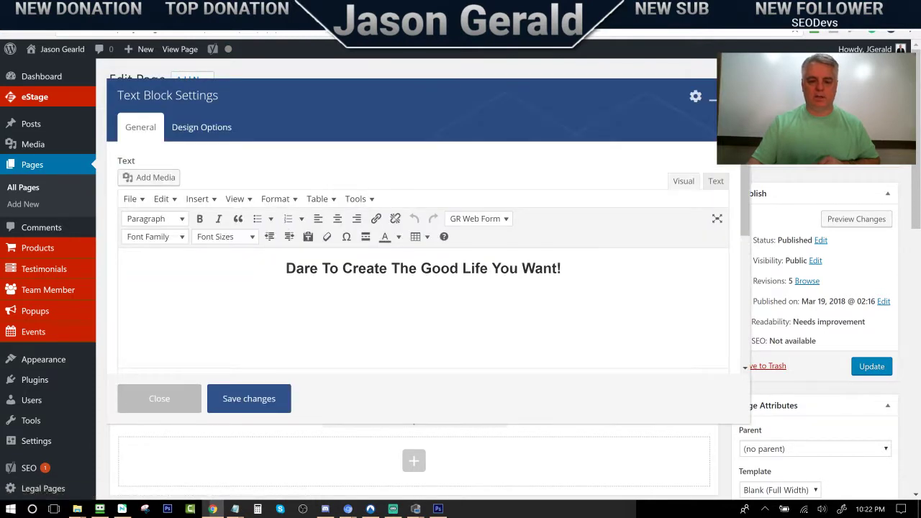
Resize the whole headline to 14pt and save the text block
{"action": "left_click_drag", "start_coordinate": [563, 268], "coordinate": [286, 268]}
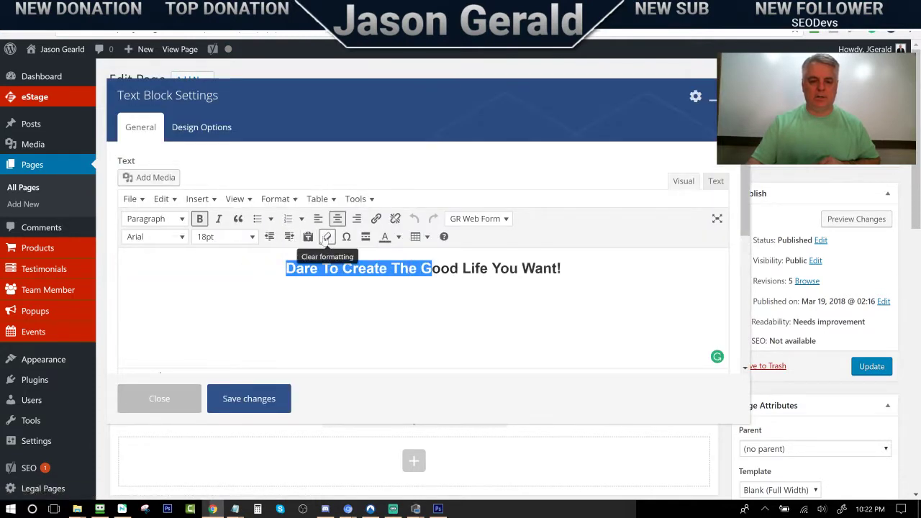
{"action": "left_click", "coordinate": [252, 236]}
{"action": "left_click", "coordinate": [226, 317]}
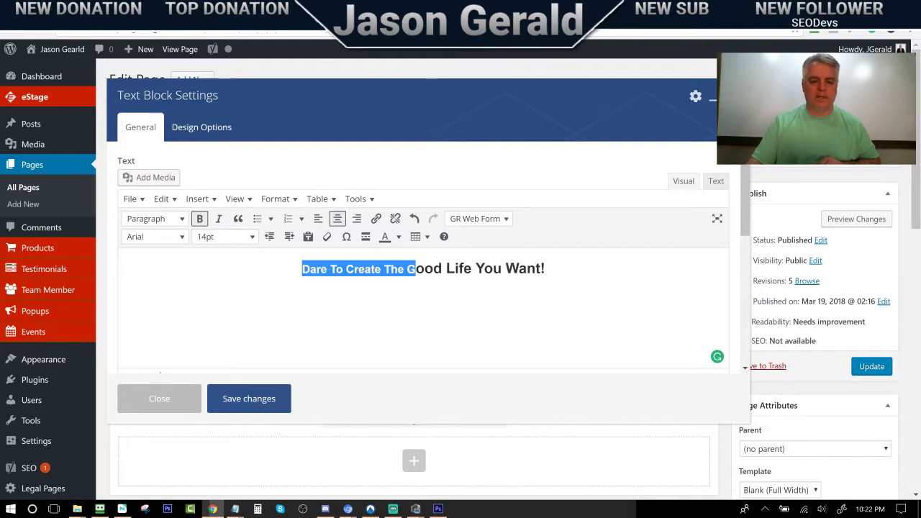
{"action": "left_click_drag", "start_coordinate": [545, 269], "coordinate": [302, 269]}
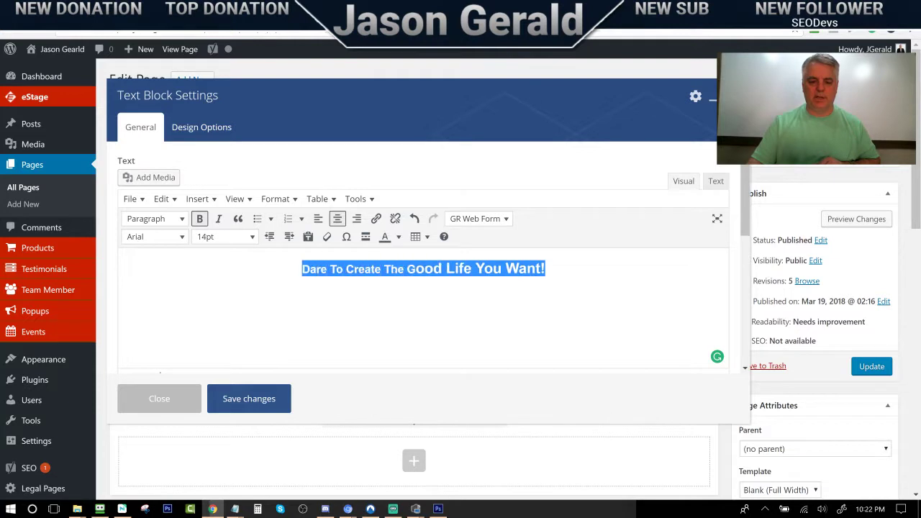
{"action": "left_click", "coordinate": [226, 238]}
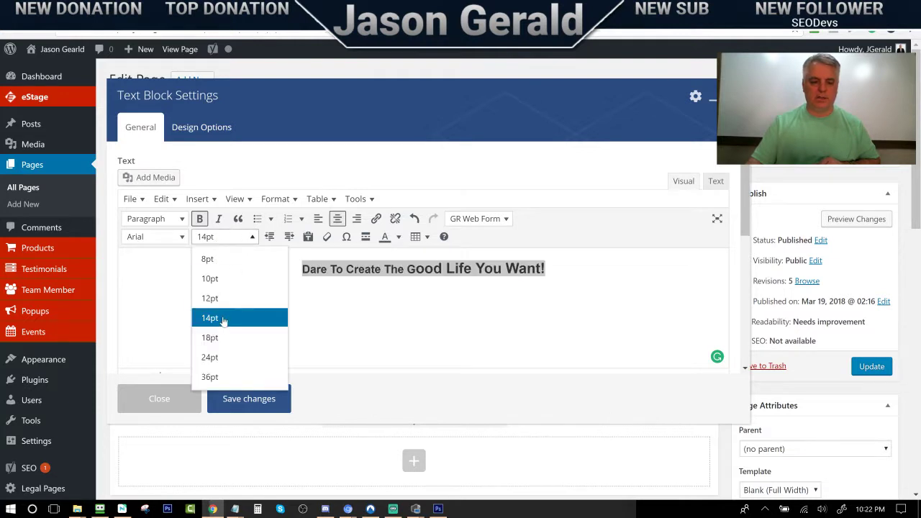
{"action": "left_click", "coordinate": [224, 338]}
{"action": "left_click", "coordinate": [220, 238]}
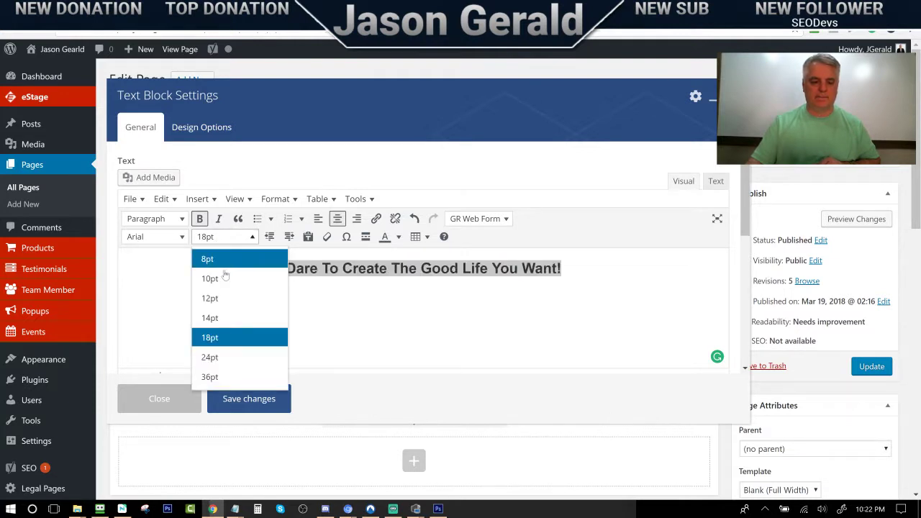
{"action": "left_click", "coordinate": [216, 319]}
{"action": "left_click", "coordinate": [357, 266]}
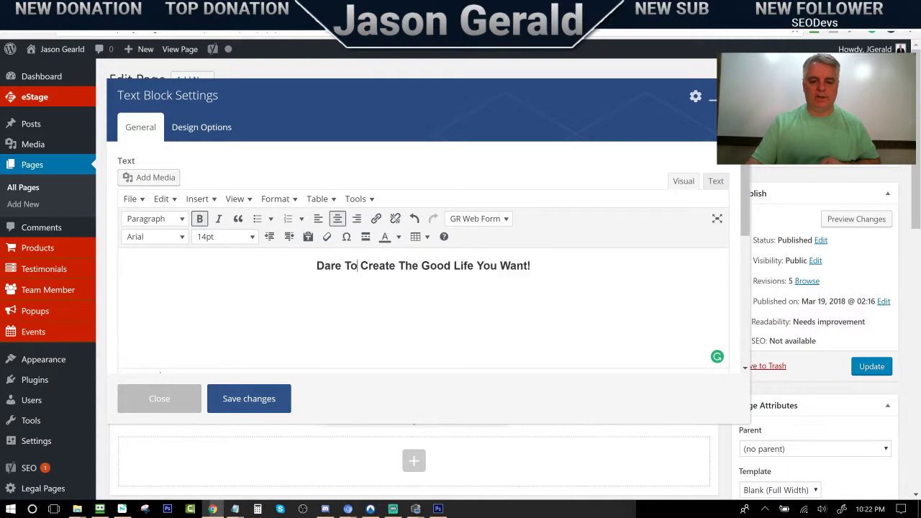
{"action": "left_click", "coordinate": [269, 400]}
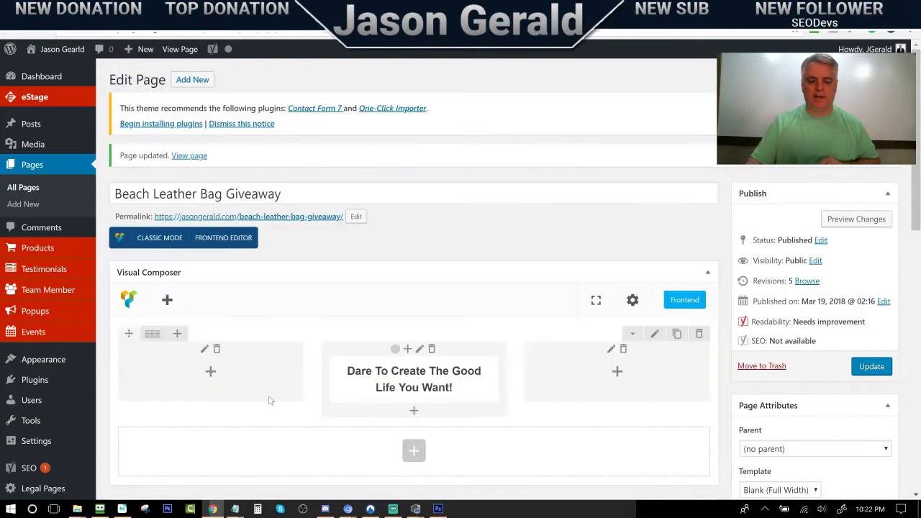
Update the page and reload the live beach page to confirm the one-line headline
{"action": "left_click", "coordinate": [870, 368]}
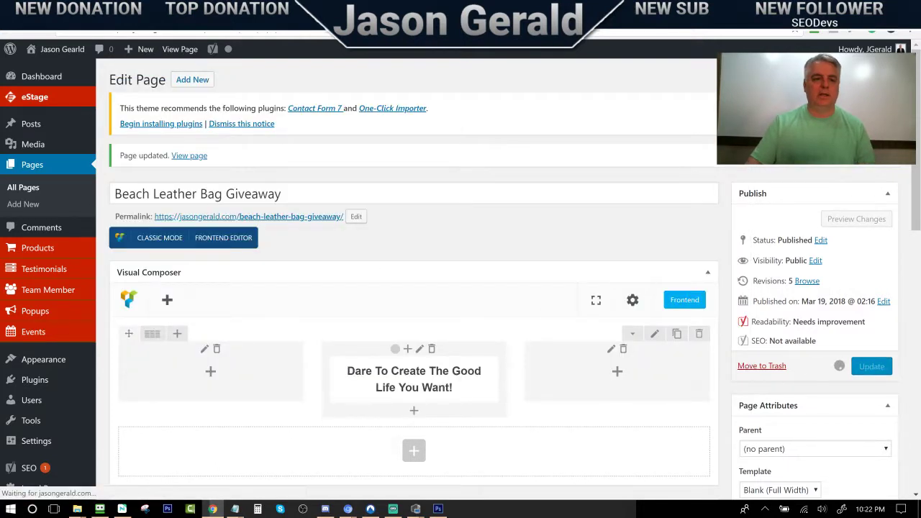
{"action": "left_click", "coordinate": [164, 10]}
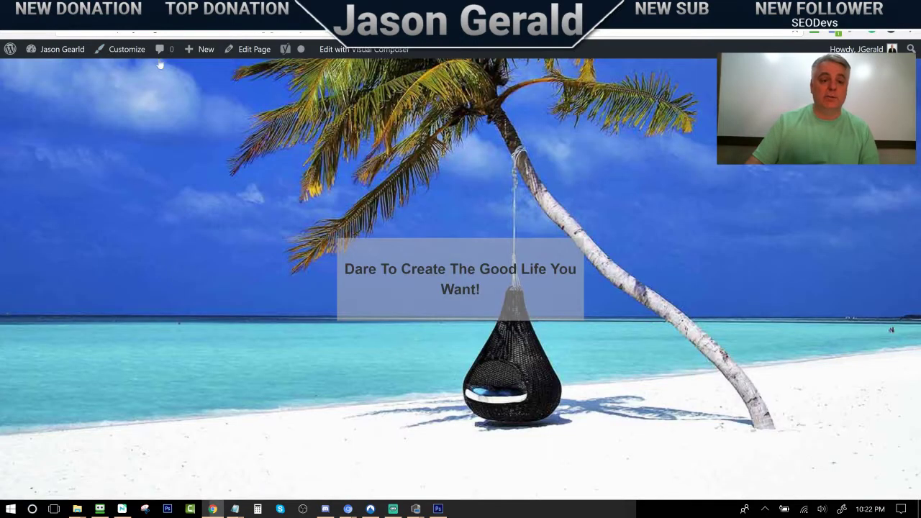
{"action": "left_click", "coordinate": [43, 33]}
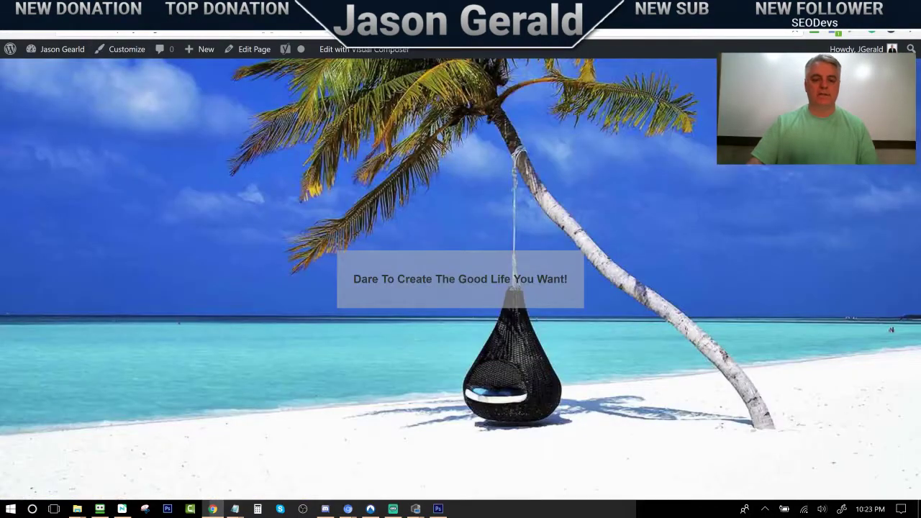
{"action": "left_click", "coordinate": [63, 8]}
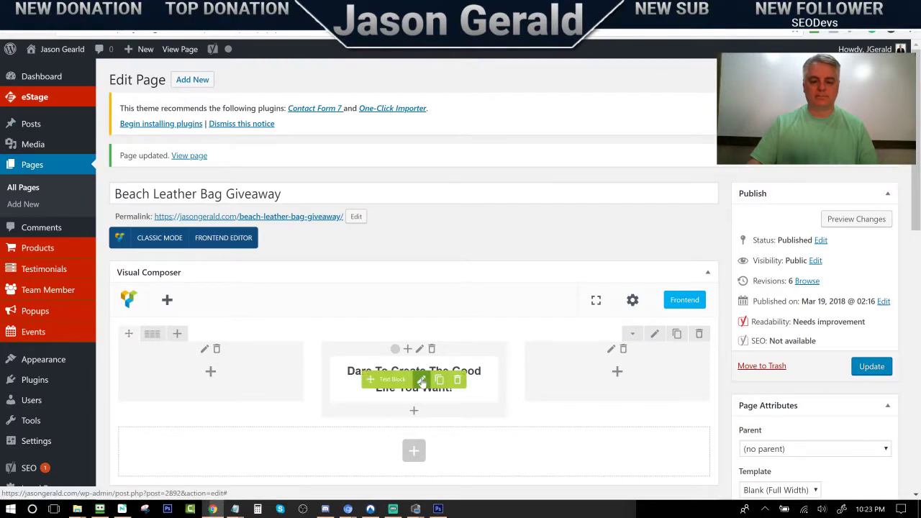
In the headline block's Design Options, choose white as the background colour
{"action": "left_click", "coordinate": [422, 380]}
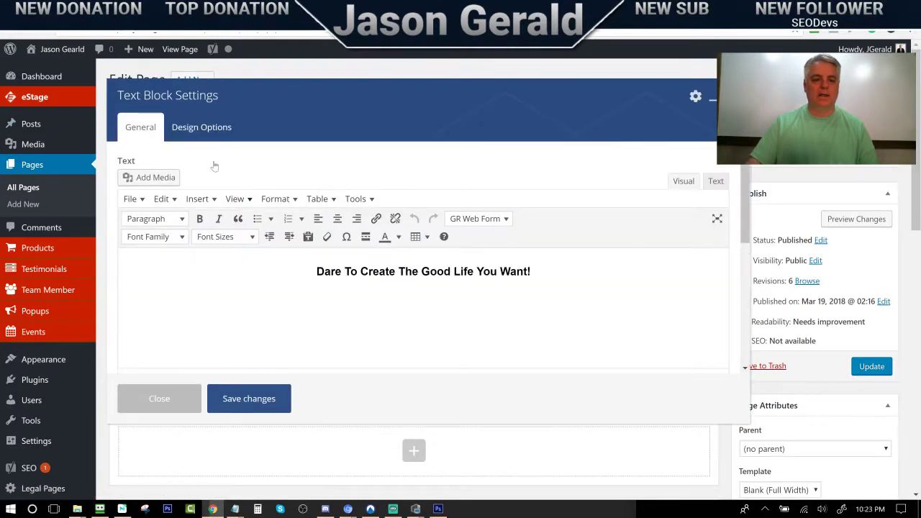
{"action": "left_click", "coordinate": [203, 142]}
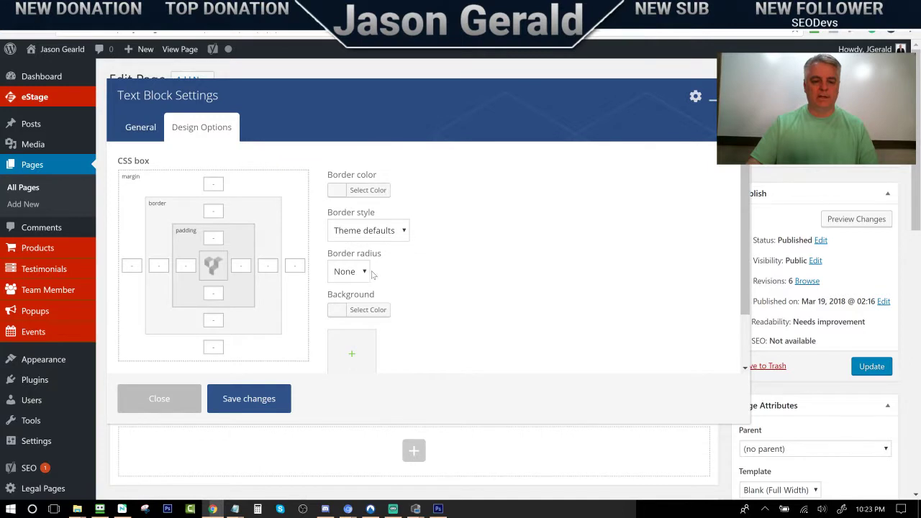
{"action": "left_click", "coordinate": [376, 310]}
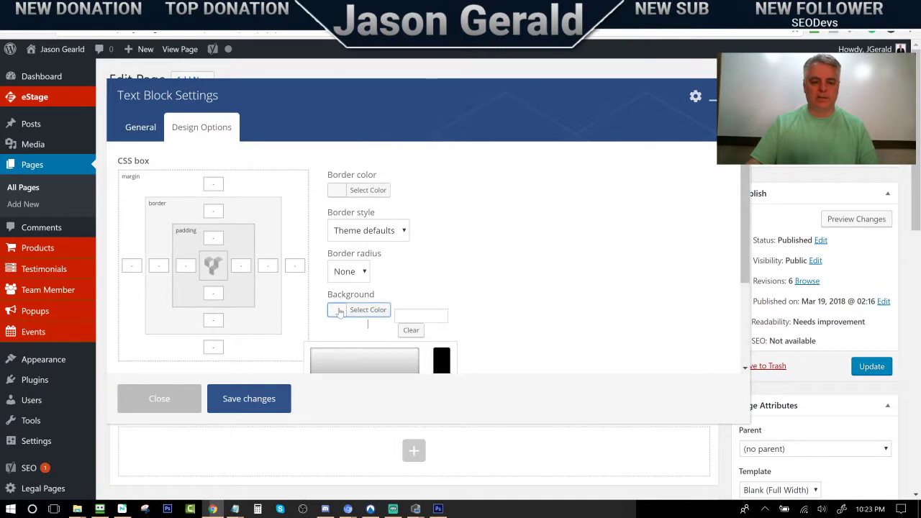
{"action": "left_click", "coordinate": [339, 310]}
{"action": "scroll", "coordinate": [449, 306], "scroll_direction": "down", "scroll_amount": 2}
{"action": "left_click", "coordinate": [368, 240]}
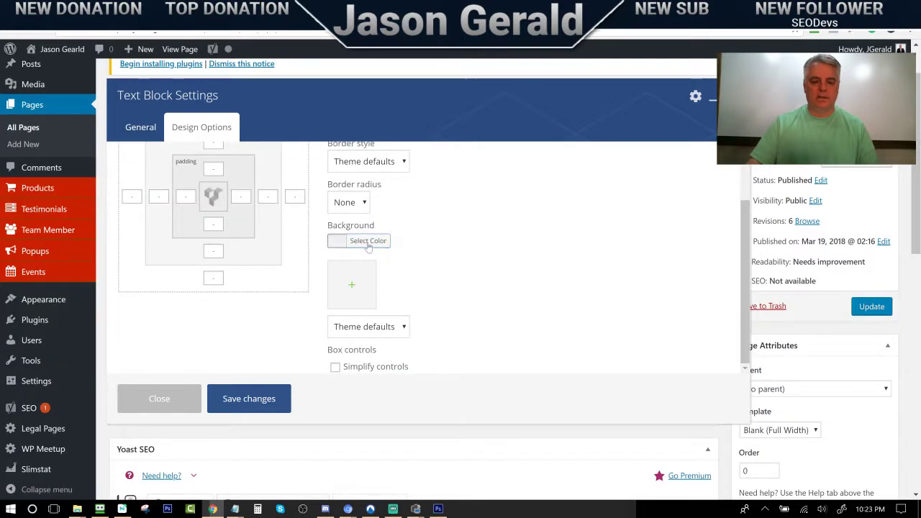
{"action": "left_click", "coordinate": [311, 280]}
{"action": "left_click", "coordinate": [466, 226]}
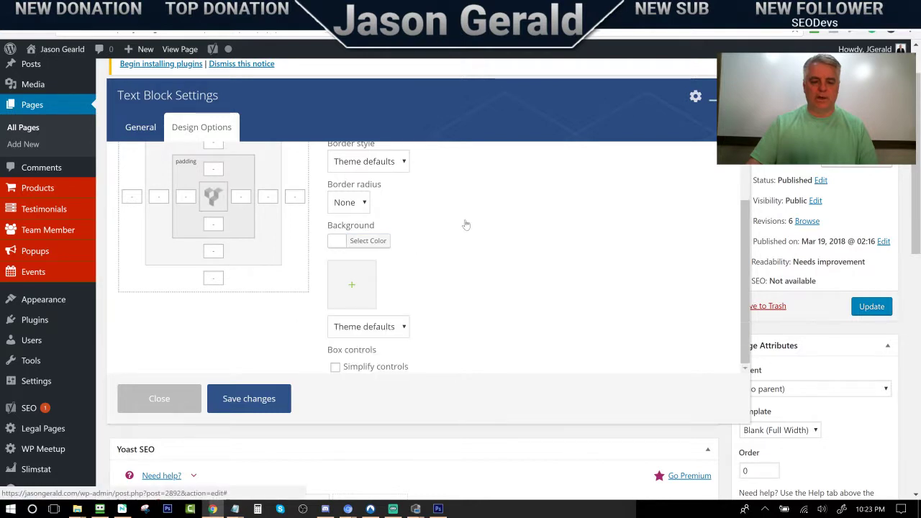
Compare with the mountain opt-in page, then save the block's #ffffff white background
{"action": "scroll", "coordinate": [440, 272], "scroll_direction": "down", "scroll_amount": 1}
{"action": "scroll", "coordinate": [440, 272], "scroll_direction": "down", "scroll_amount": 1}
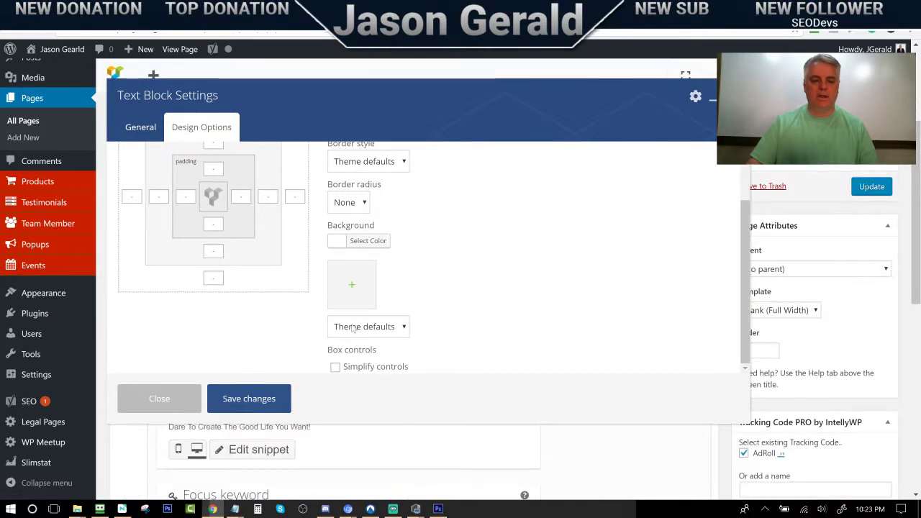
{"action": "scroll", "coordinate": [435, 315], "scroll_direction": "down", "scroll_amount": 3}
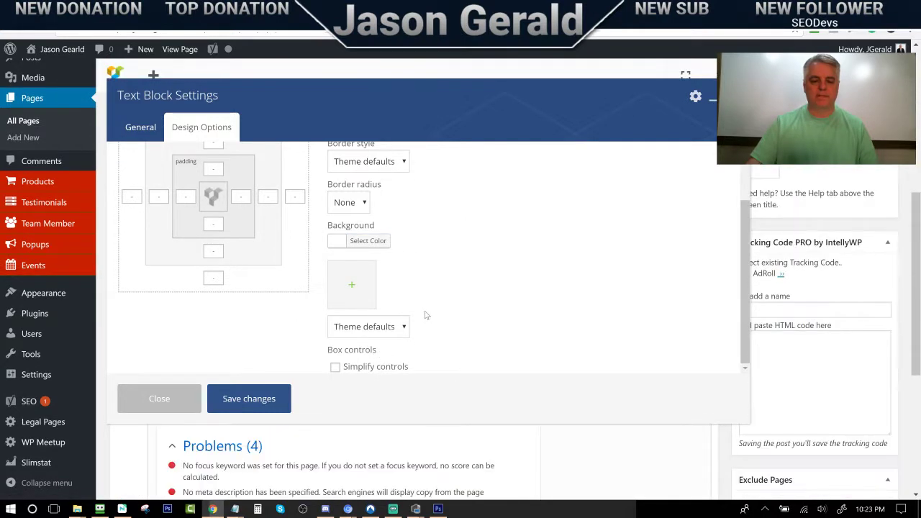
{"action": "left_click", "coordinate": [357, 242]}
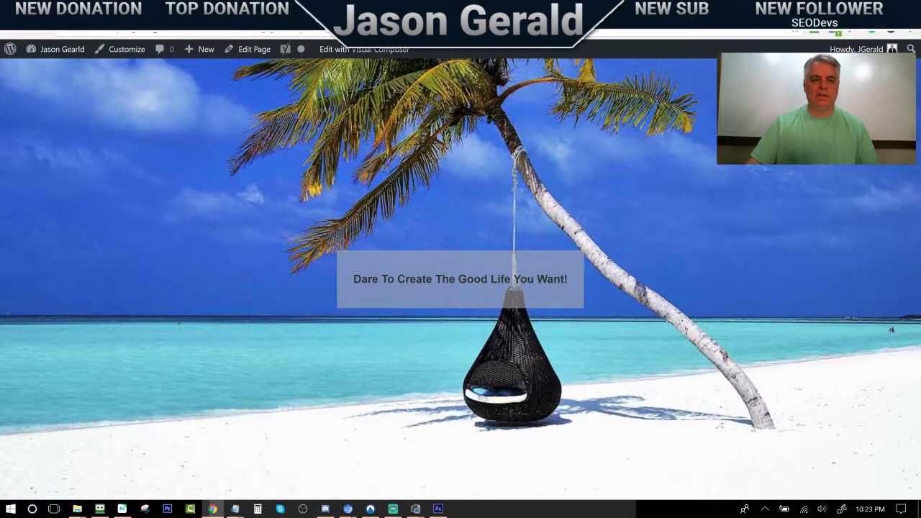
{"action": "key", "text": "ctrl+Tab"}
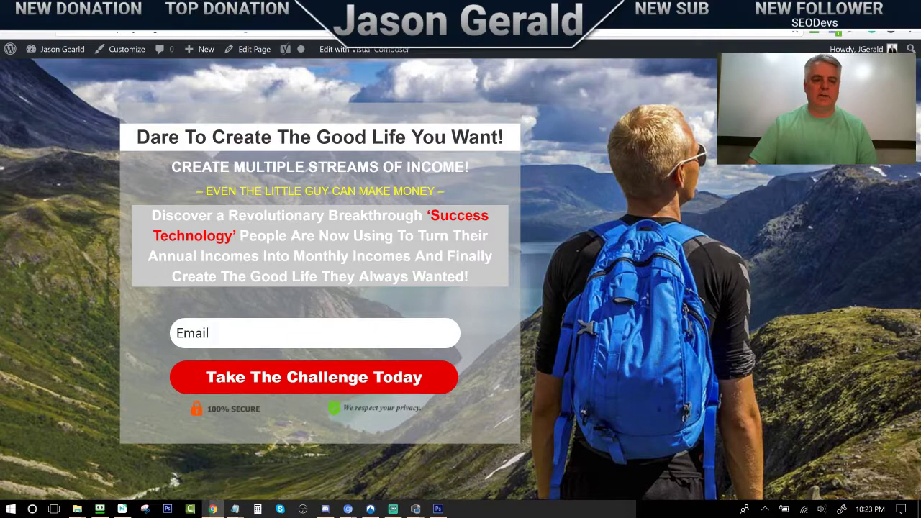
{"action": "key", "text": "ctrl+Tab"}
{"action": "key", "text": "ctrl+Tab"}
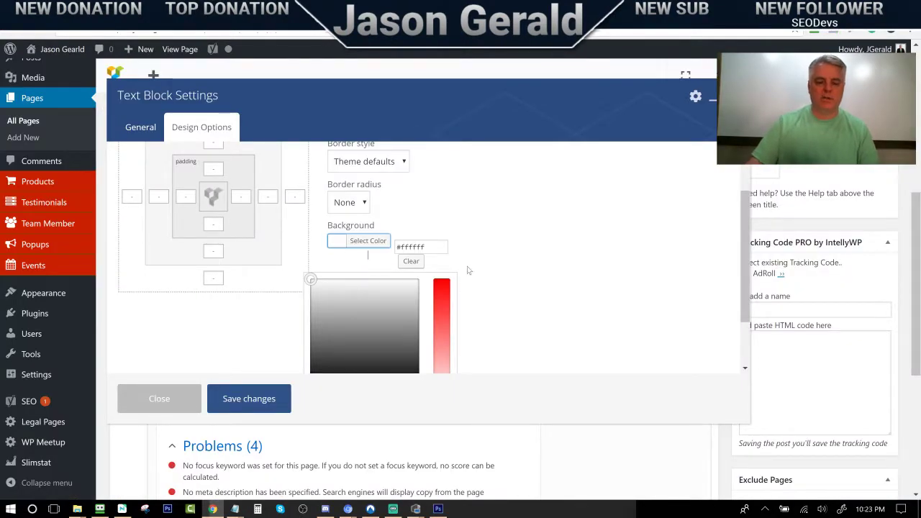
{"action": "scroll", "coordinate": [520, 305], "scroll_direction": "down", "scroll_amount": 2}
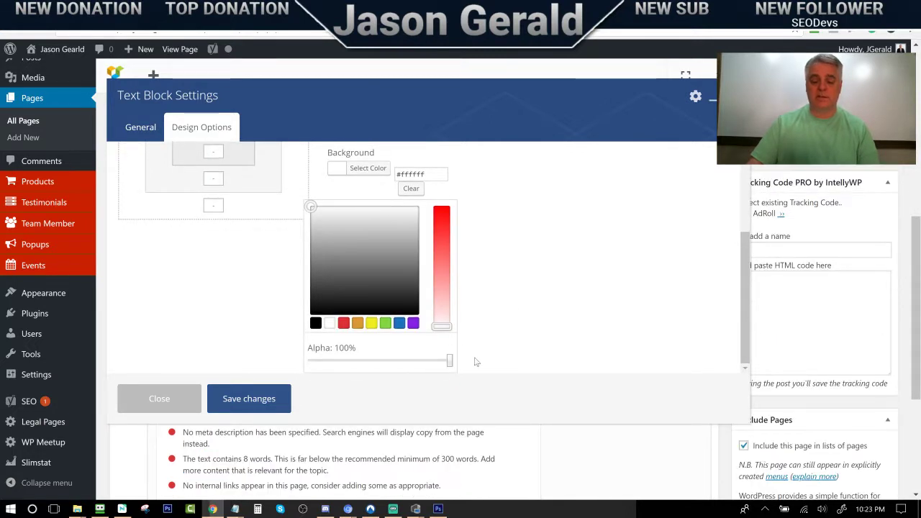
{"action": "left_click", "coordinate": [526, 289]}
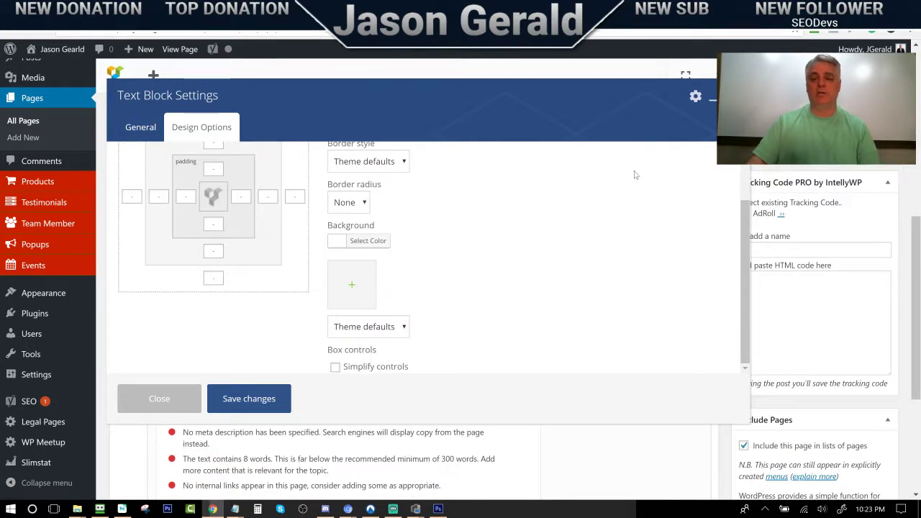
{"action": "left_click", "coordinate": [246, 400]}
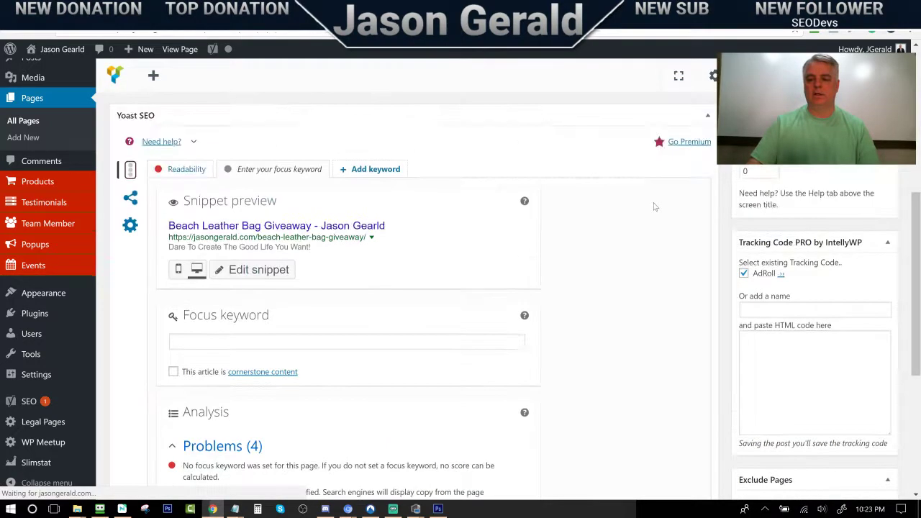
{"action": "scroll", "coordinate": [646, 193], "scroll_direction": "up", "scroll_amount": 5}
Update the page, reload the live page to check the white headline band, and return to the editor
{"action": "left_click", "coordinate": [890, 240]}
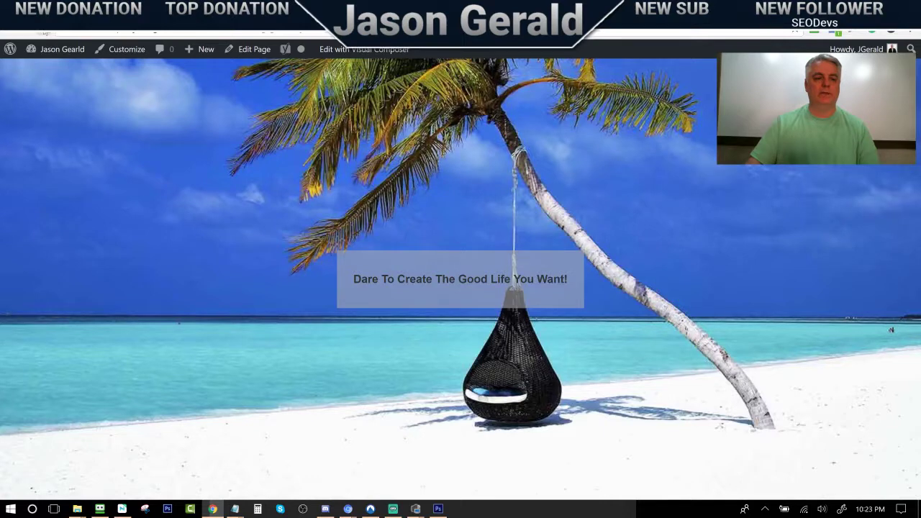
{"action": "left_click", "coordinate": [44, 34]}
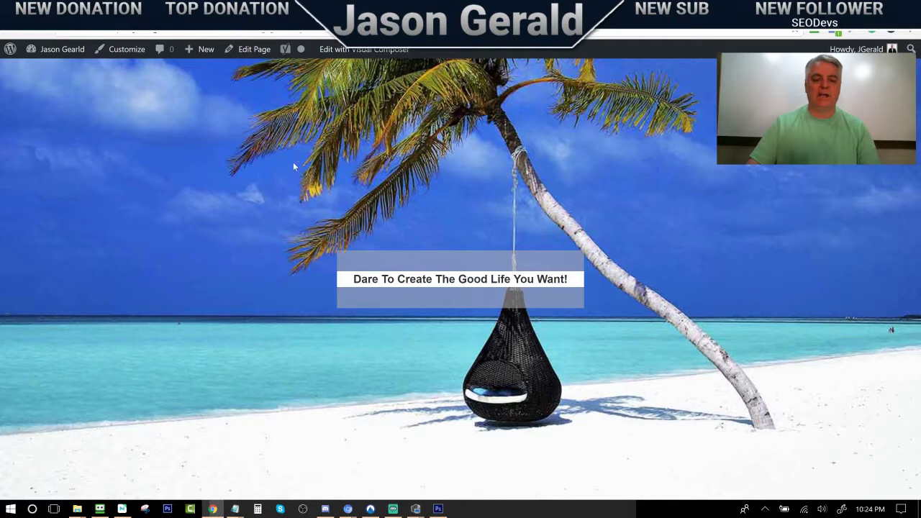
{"action": "key", "text": "alt+Left"}
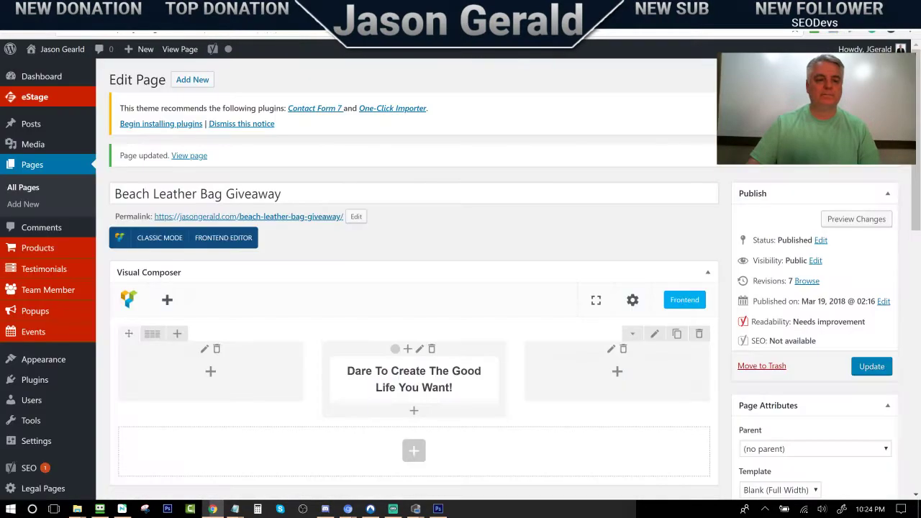
{"action": "scroll", "coordinate": [461, 304], "scroll_direction": "down", "scroll_amount": 2}
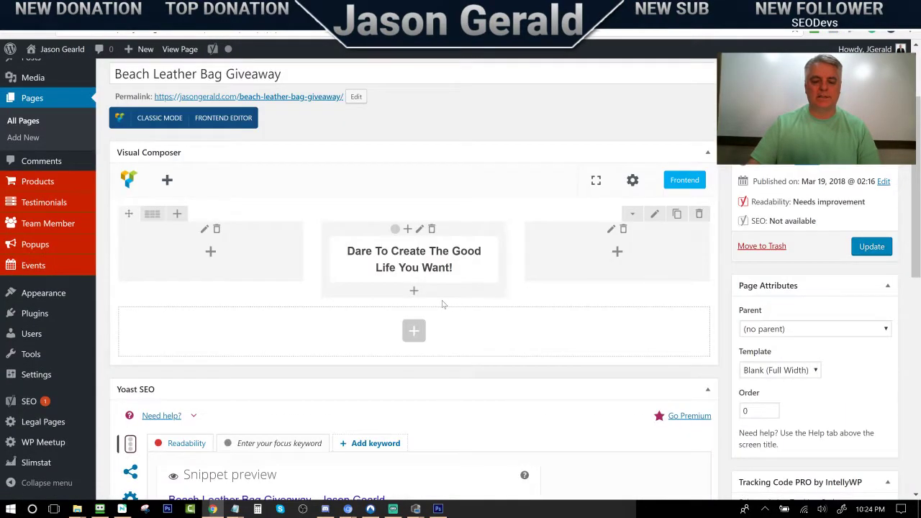
Add a text block below the headline reading 'Sing up to win a free leather bag for watching this video today.'
{"action": "left_click", "coordinate": [413, 292]}
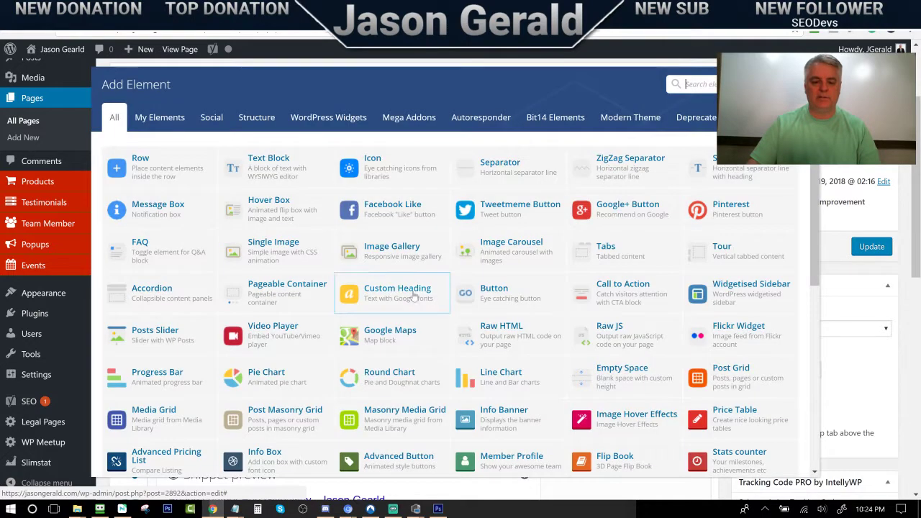
{"action": "left_click", "coordinate": [267, 161]}
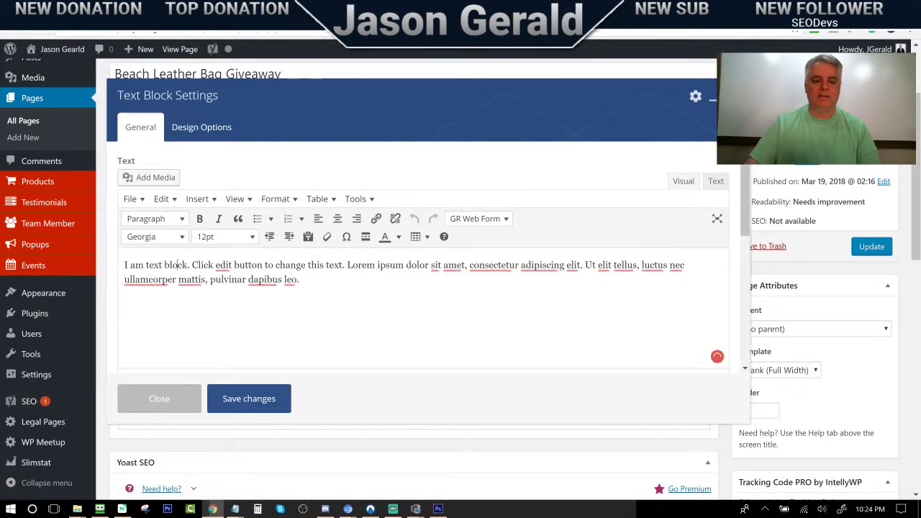
{"action": "left_click_drag", "start_coordinate": [299, 279], "coordinate": [124, 265]}
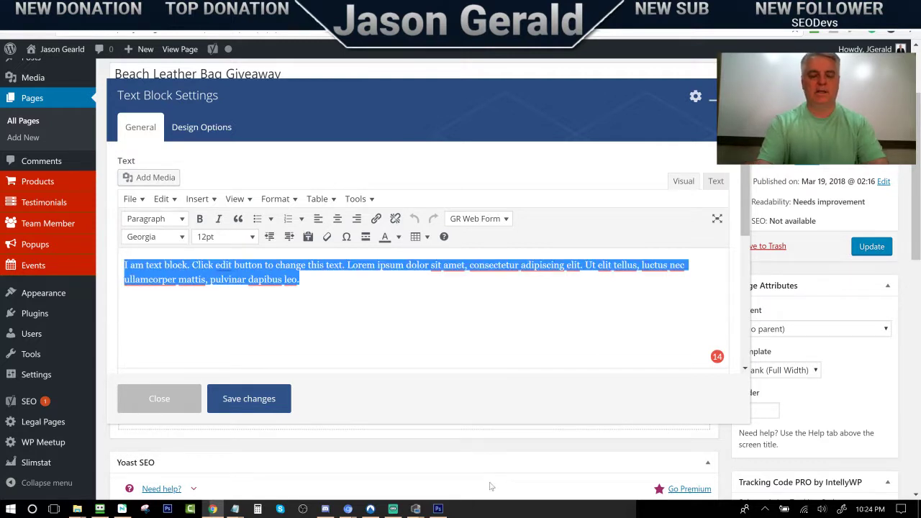
{"action": "type", "text": "Sing up to wi"}
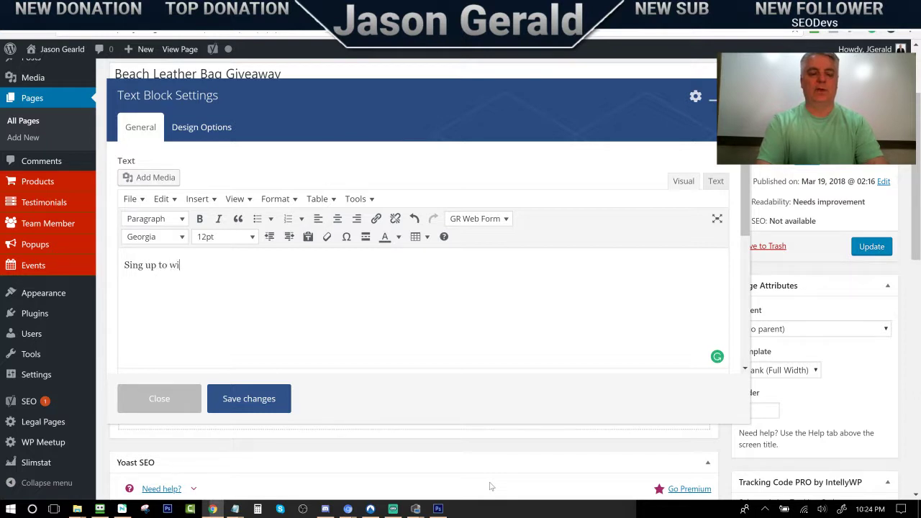
{"action": "type", "text": "n a free leather bag"}
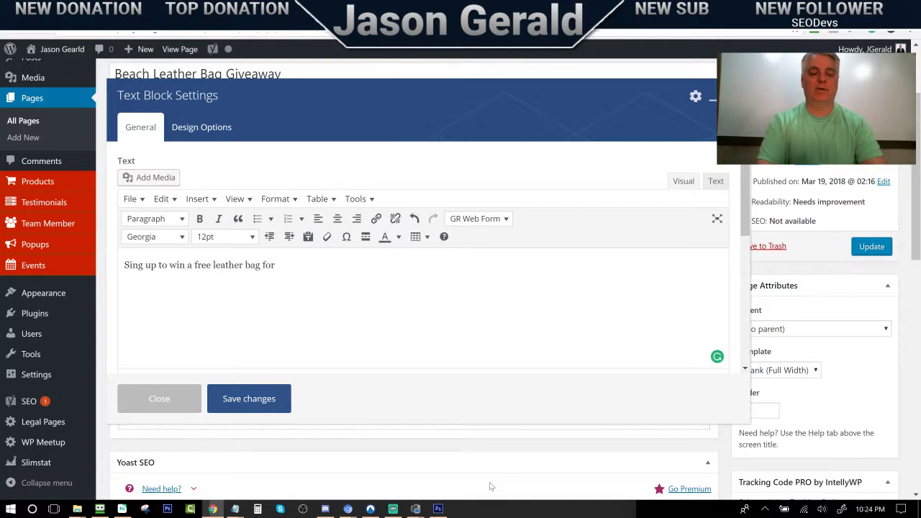
{"action": "type", "text": "for watiching this vide"}
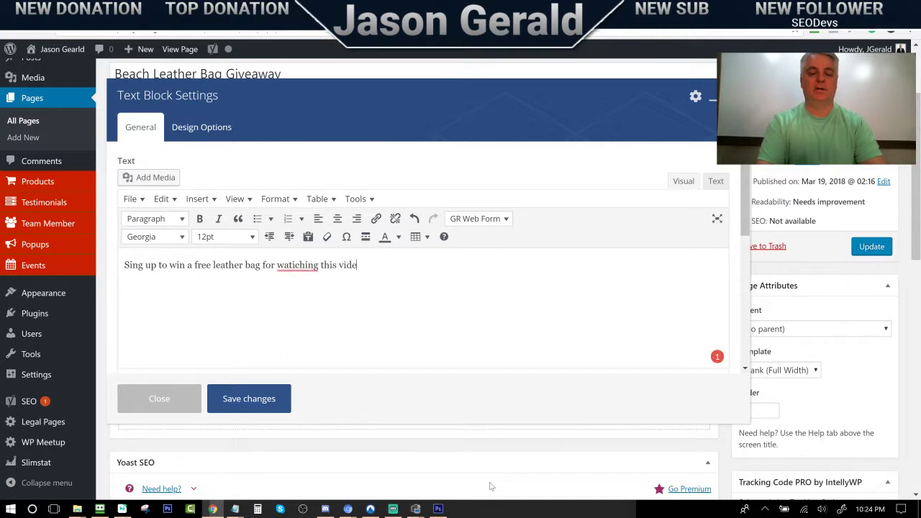
{"action": "type", "text": "o toda"}
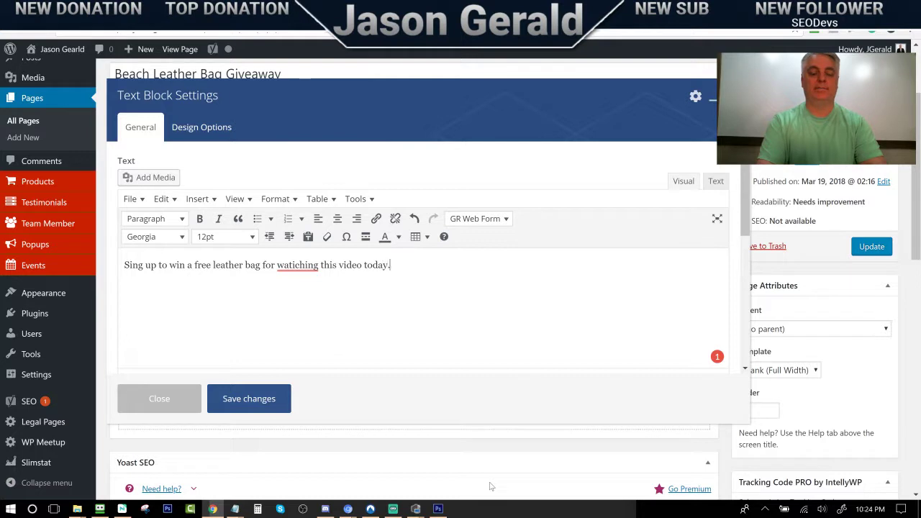
{"action": "type", "text": "y."}
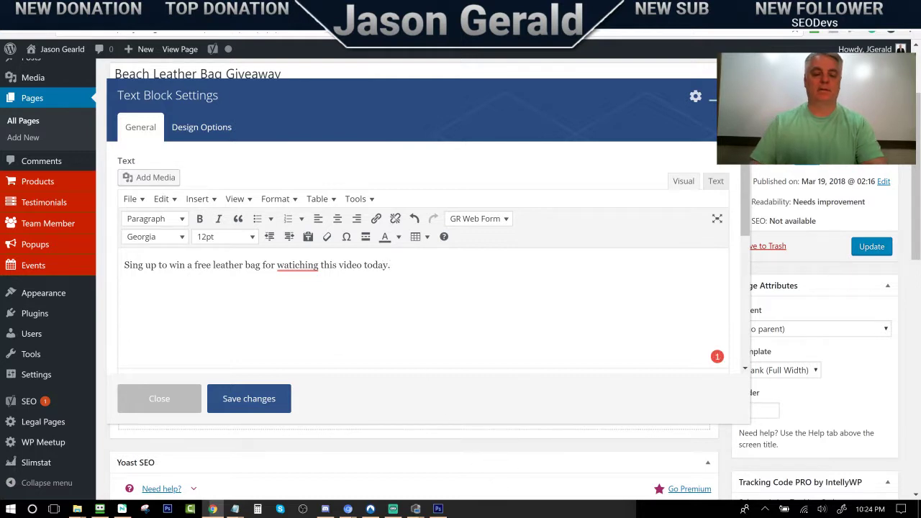
{"action": "mouse_move", "coordinate": [309, 268]}
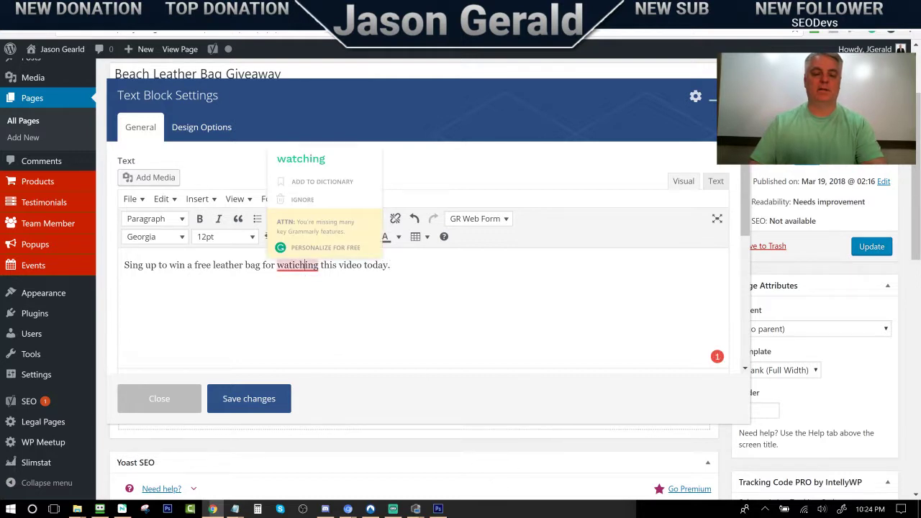
{"action": "left_click", "coordinate": [315, 165]}
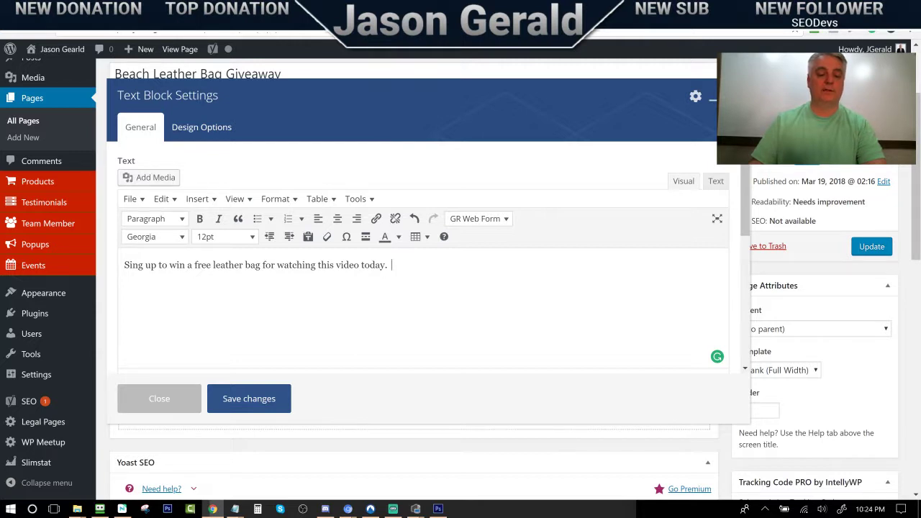
Reword it to a free leather briefcase for watching my YouTube Live Stream, adding 'I will pick the winner what we hit 50 sing-in'
{"action": "key", "text": "BackSpace"}
{"action": "key", "text": "BackSpace"}
{"action": "type", "text": "ri"}
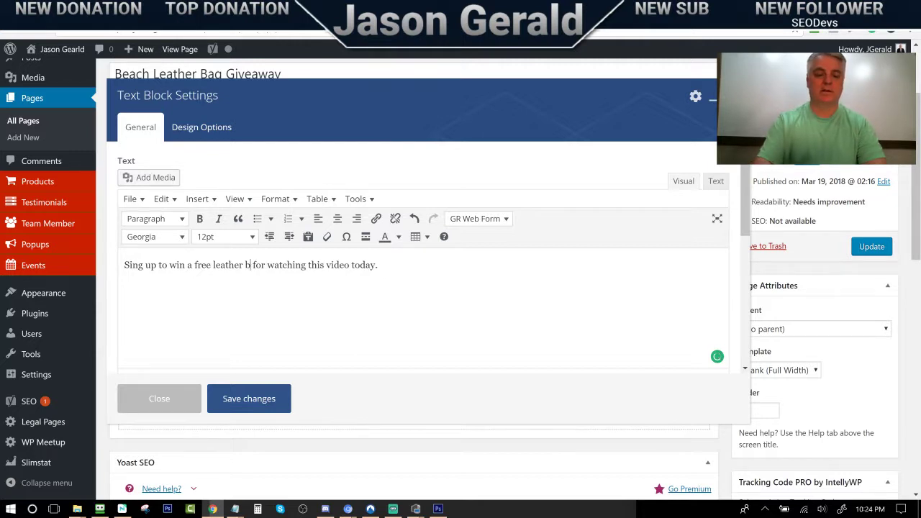
{"action": "type", "text": "efcase"}
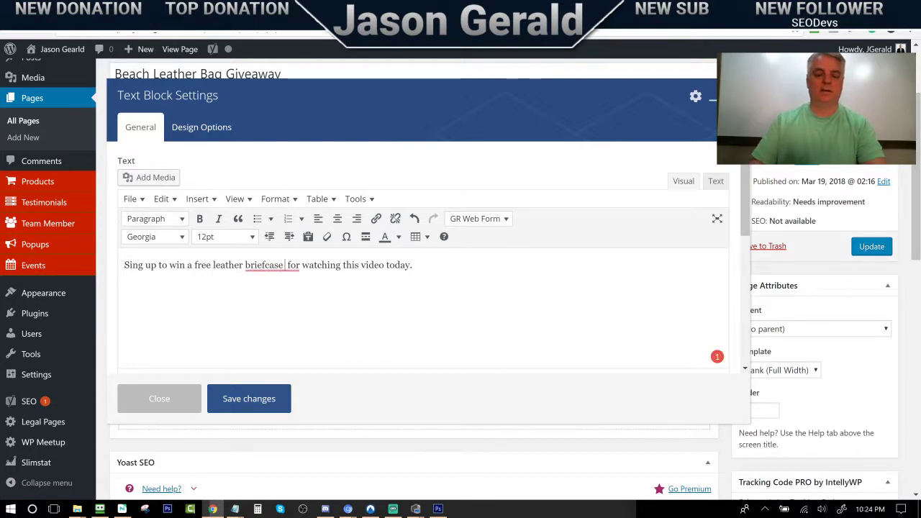
{"action": "key", "text": "BackSpace"}
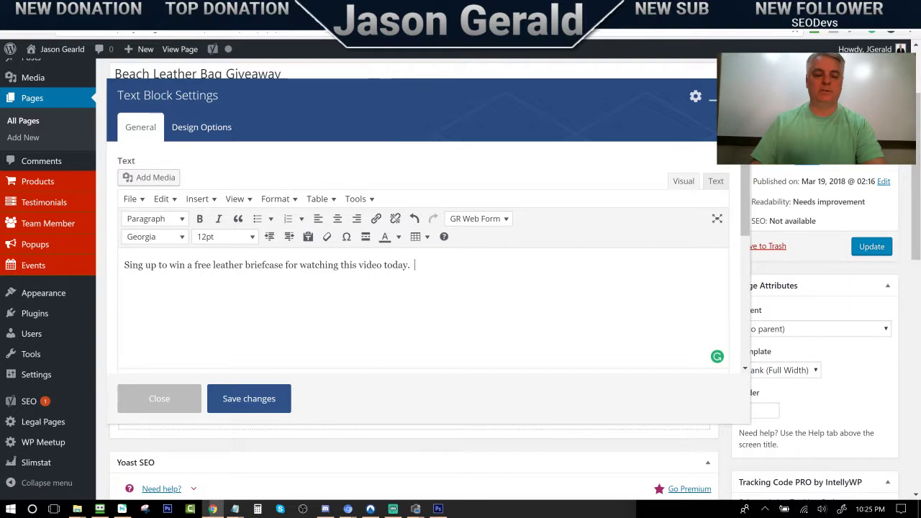
{"action": "key", "text": "BackSpace"}
{"action": "key", "text": "BackSpace"}
{"action": "key", "text": "BackSpace"}
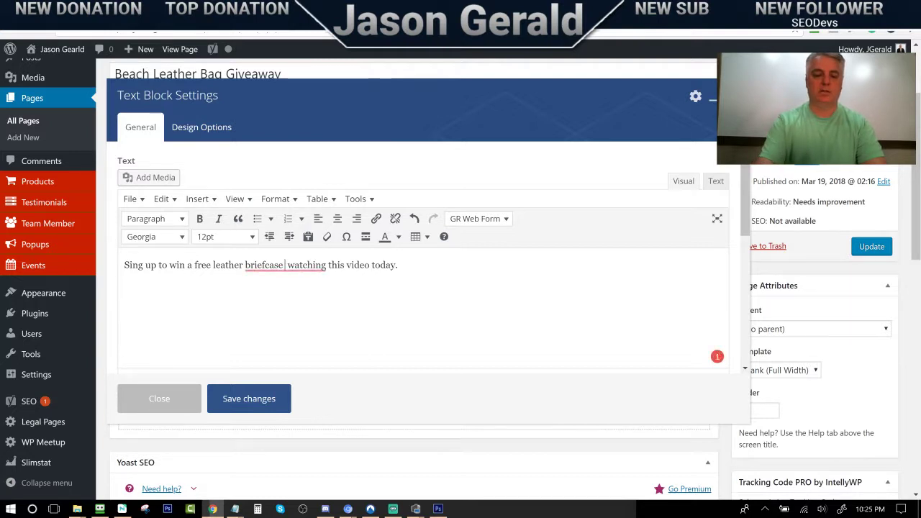
{"action": "type", "text": "just for"}
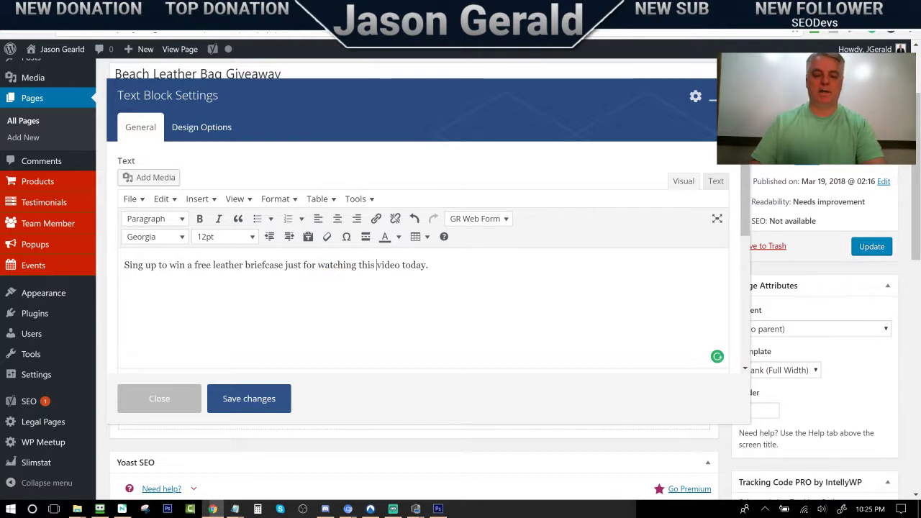
{"action": "key", "text": "BackSpace"}
{"action": "key", "text": "BackSpace"}
{"action": "key", "text": "BackSpace"}
{"action": "key", "text": "BackSpace"}
{"action": "key", "text": "BackSpace"}
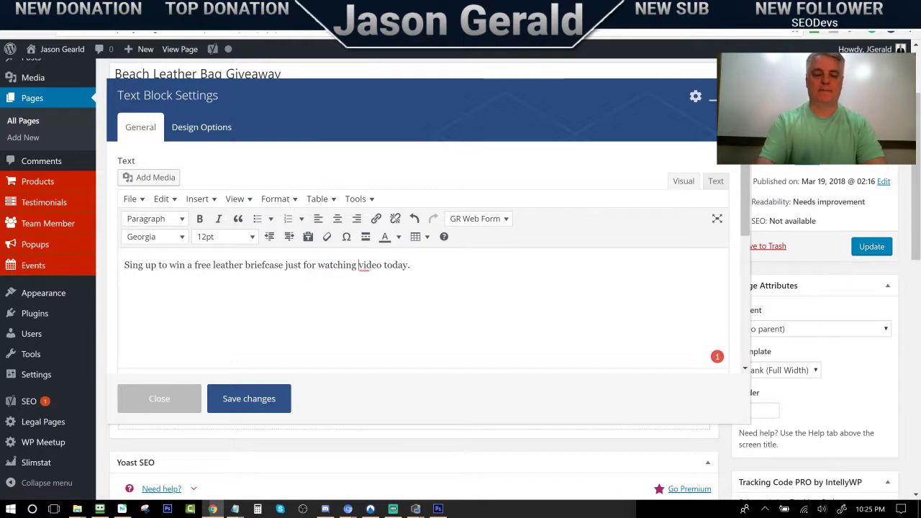
{"action": "type", "text": "my"}
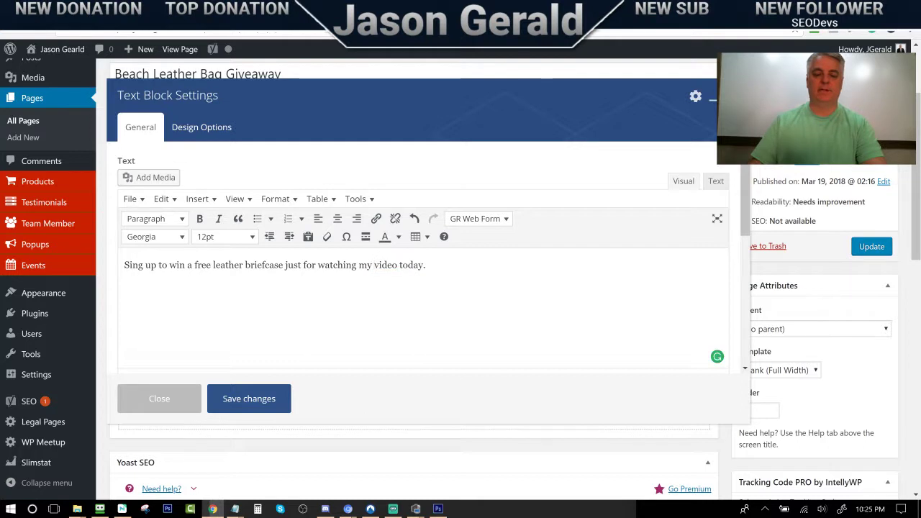
{"action": "key", "text": "Delete"}
{"action": "key", "text": "Delete"}
{"action": "key", "text": "Delete"}
{"action": "key", "text": "Delete"}
{"action": "key", "text": "Delete"}
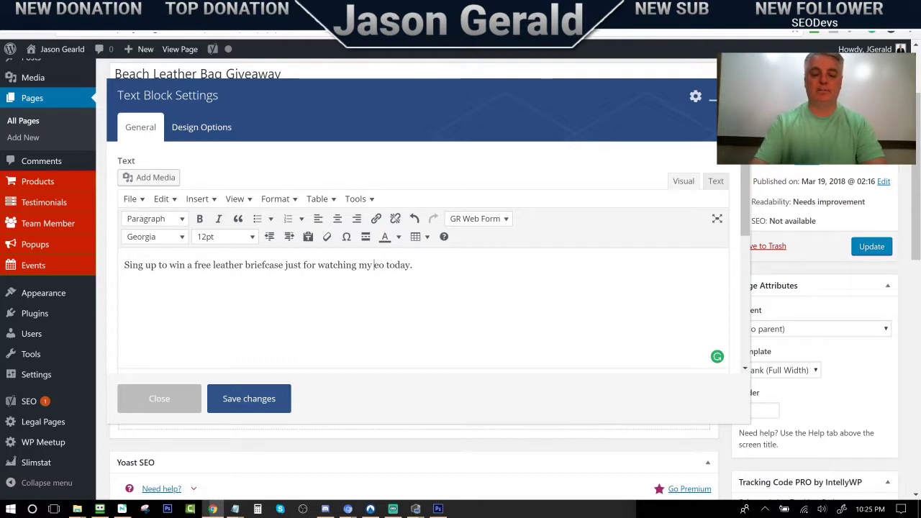
{"action": "type", "text": "live st"}
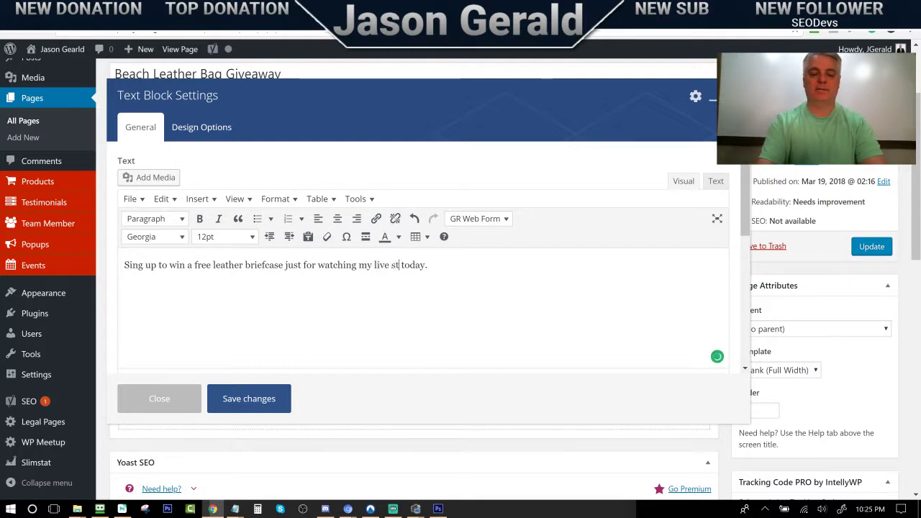
{"action": "key", "text": "BackSpace"}
{"action": "key", "text": "BackSpace"}
{"action": "key", "text": "BackSpace"}
{"action": "key", "text": "BackSpace"}
{"action": "key", "text": "BackSpace"}
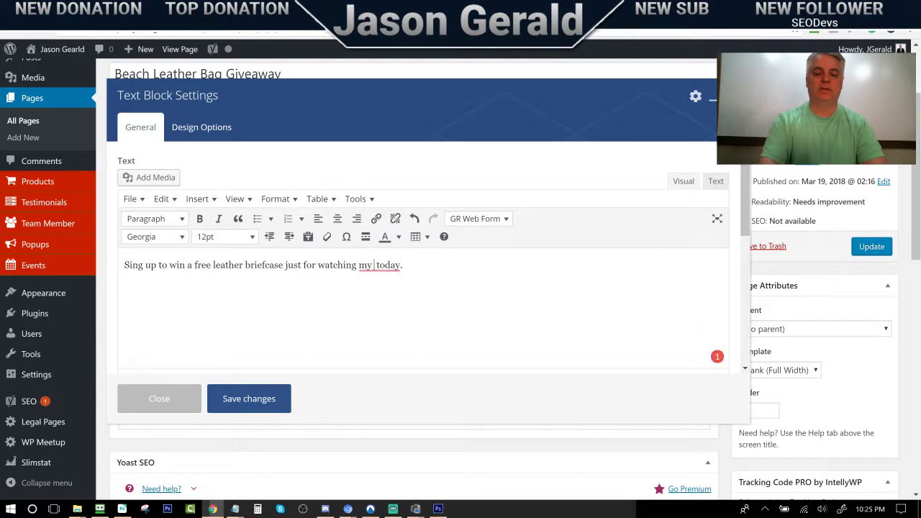
{"action": "type", "text": "yo"}
{"action": "key", "text": "BackSpace"}
{"action": "key", "text": "BackSpace"}
{"action": "key", "text": "BackSpace"}
{"action": "key", "text": "BackSpace"}
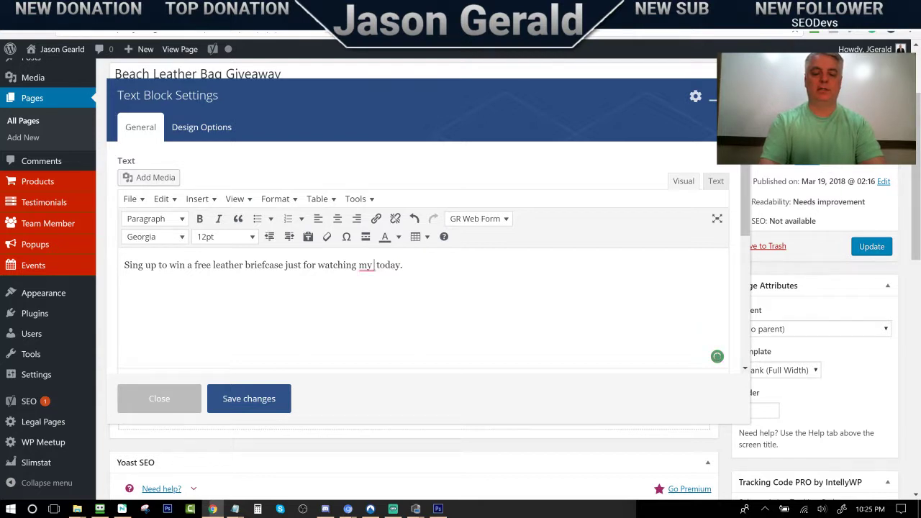
{"action": "type", "text": "Yout"}
{"action": "key", "text": "BackSpace"}
{"action": "type", "text": "Tube Live"}
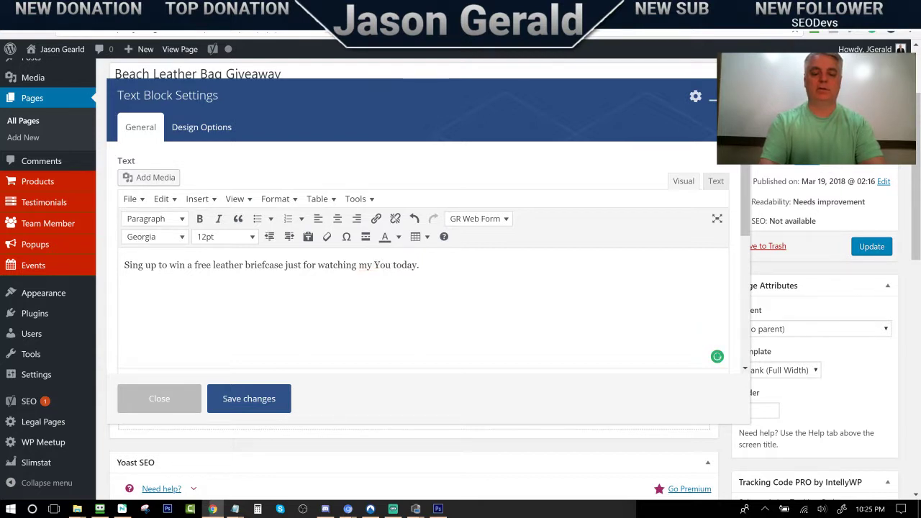
{"action": "type", "text": " Stream"}
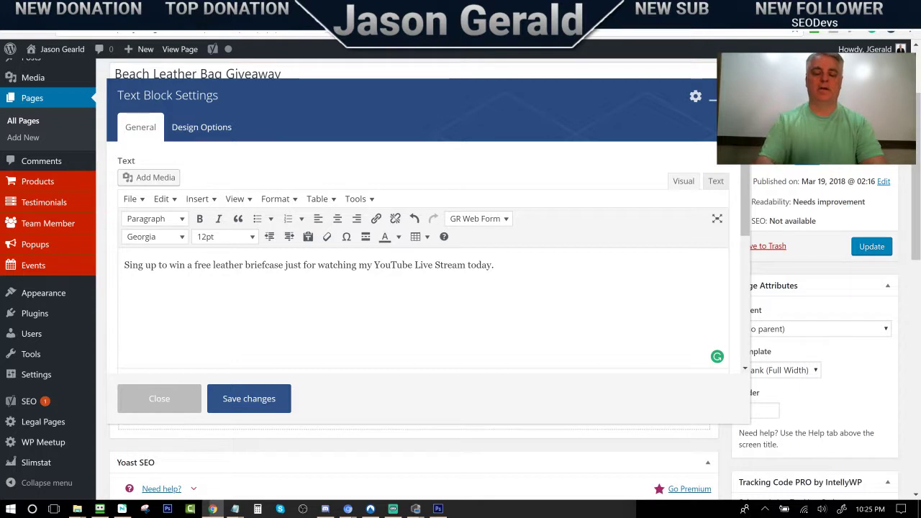
{"action": "type", "text": "I will pic"}
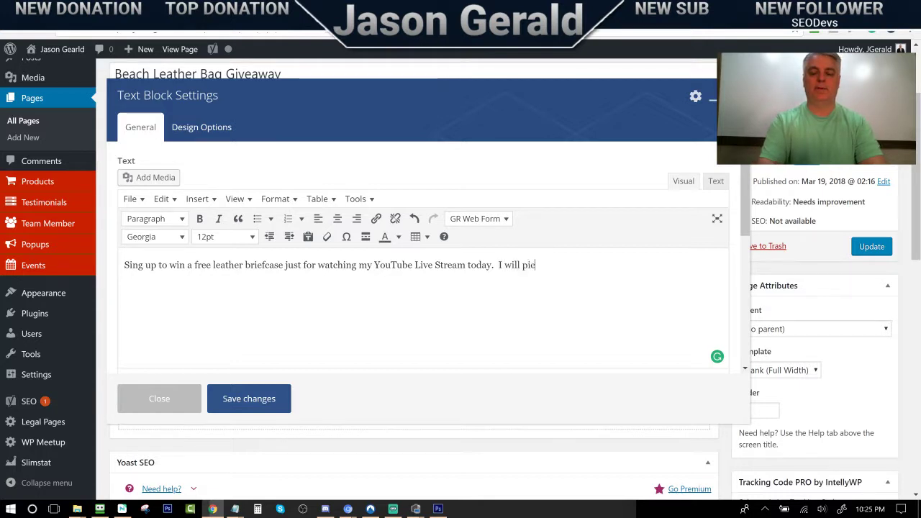
{"action": "type", "text": "k the"}
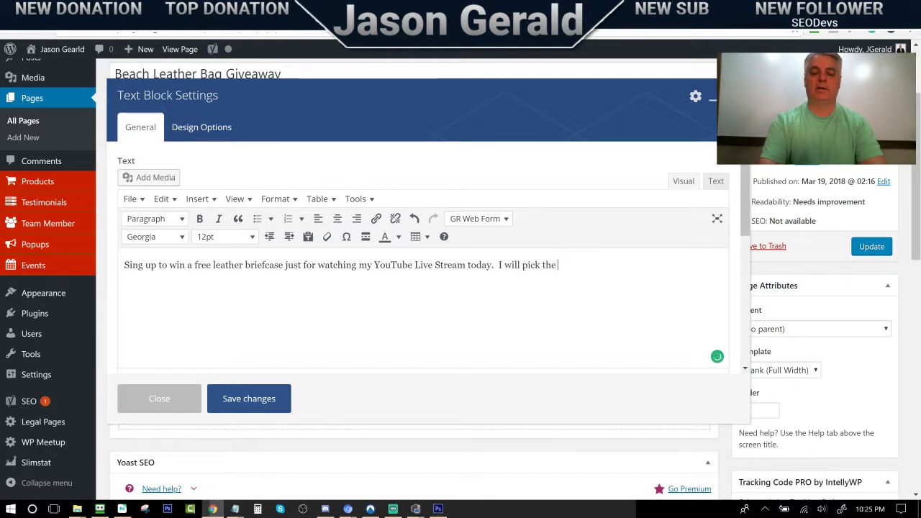
{"action": "type", "text": " winner what we h"}
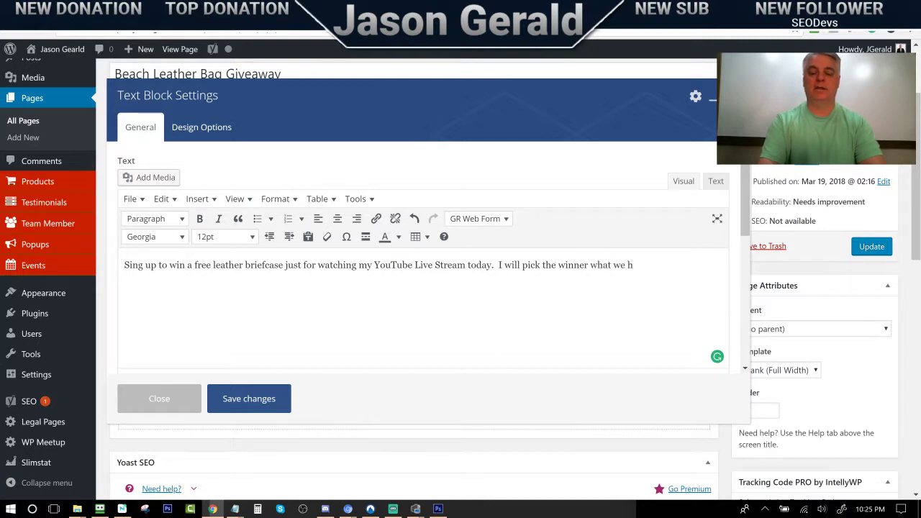
{"action": "type", "text": "it 50"}
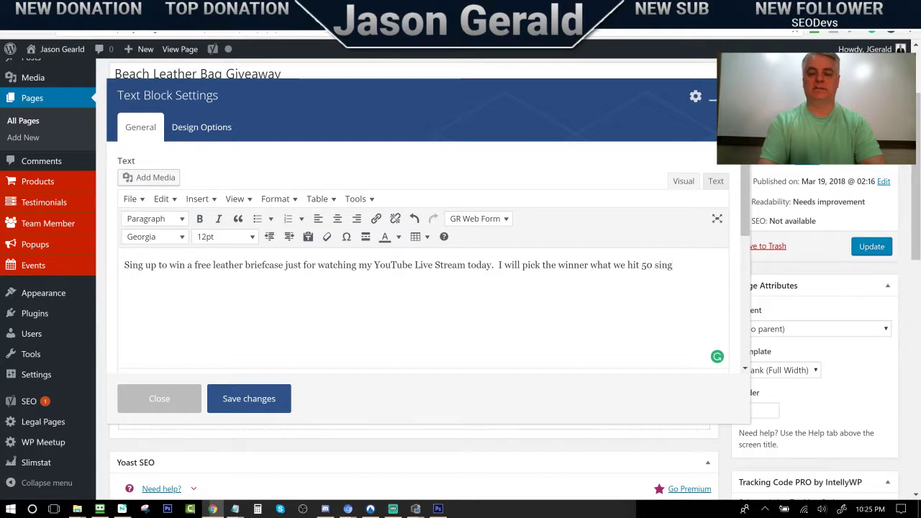
{"action": "type", "text": " sing-ins."}
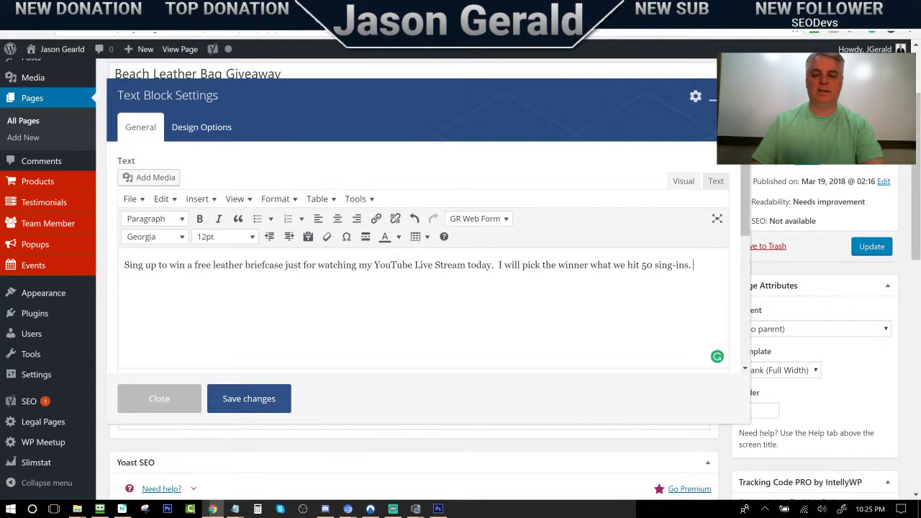
Centre the giveaway paragraph and give it a new text colour
{"action": "left_click_drag", "start_coordinate": [692, 265], "coordinate": [124, 265]}
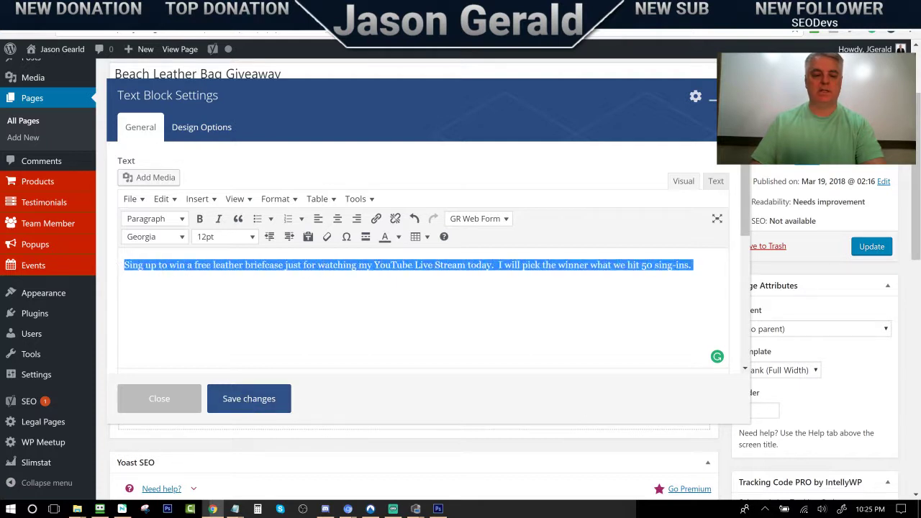
{"action": "left_click", "coordinate": [337, 219]}
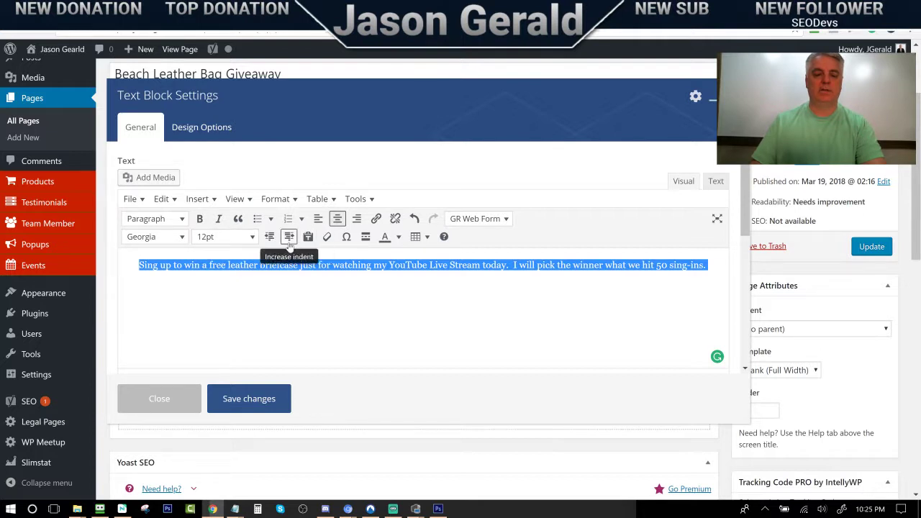
{"action": "left_click", "coordinate": [398, 237]}
{"action": "left_click", "coordinate": [432, 290]}
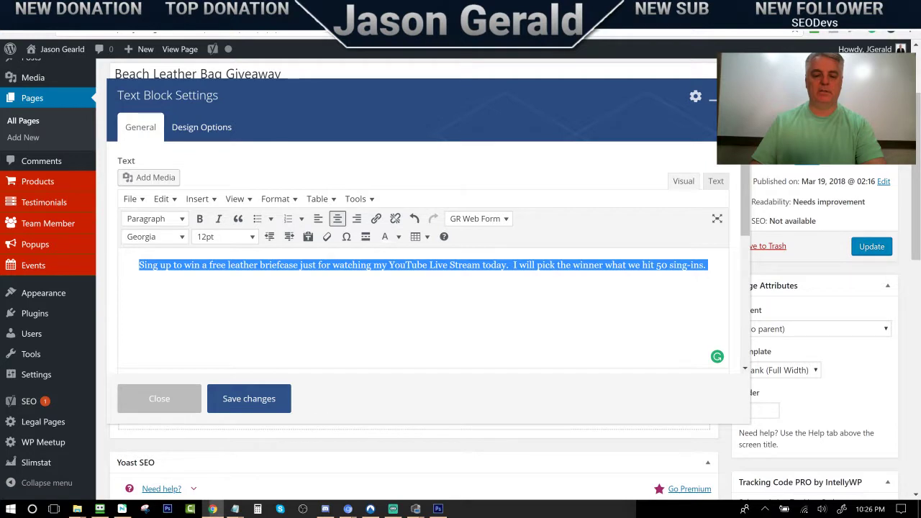
{"action": "key", "text": "Delete"}
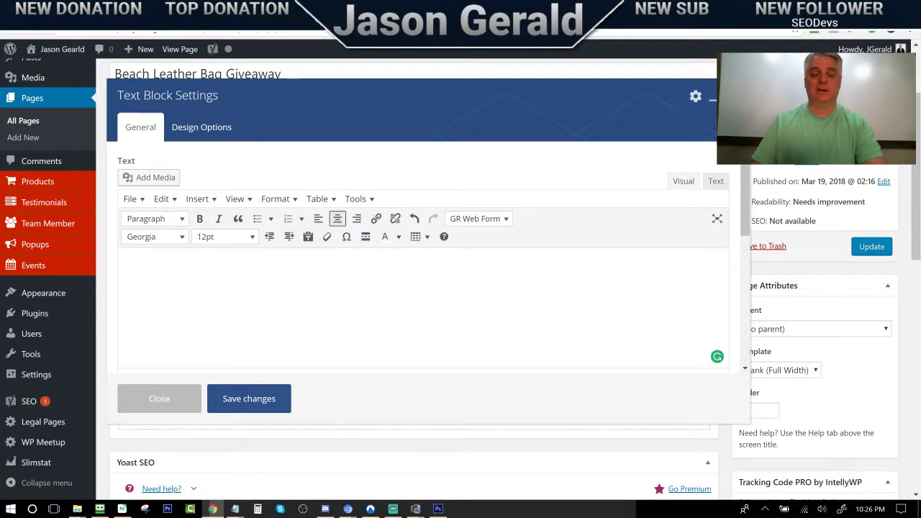
Check the recoloured paragraph, save the text block and update the page
{"action": "left_click_drag", "start_coordinate": [480, 265], "coordinate": [106, 258]}
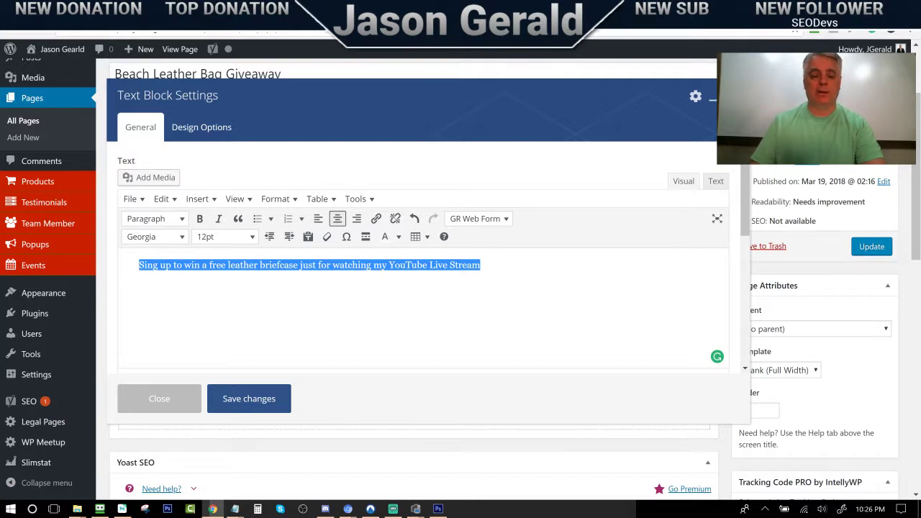
{"action": "key", "text": "Delete"}
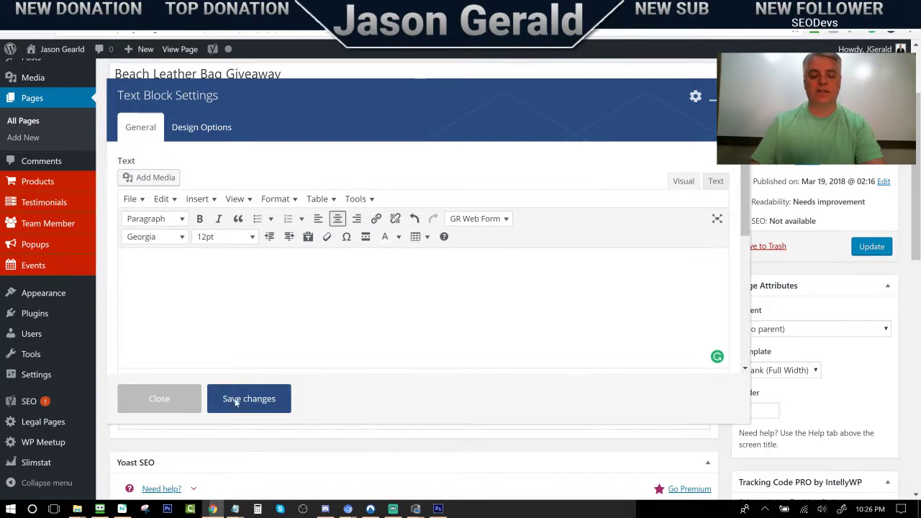
{"action": "left_click", "coordinate": [235, 403]}
{"action": "left_click", "coordinate": [871, 246]}
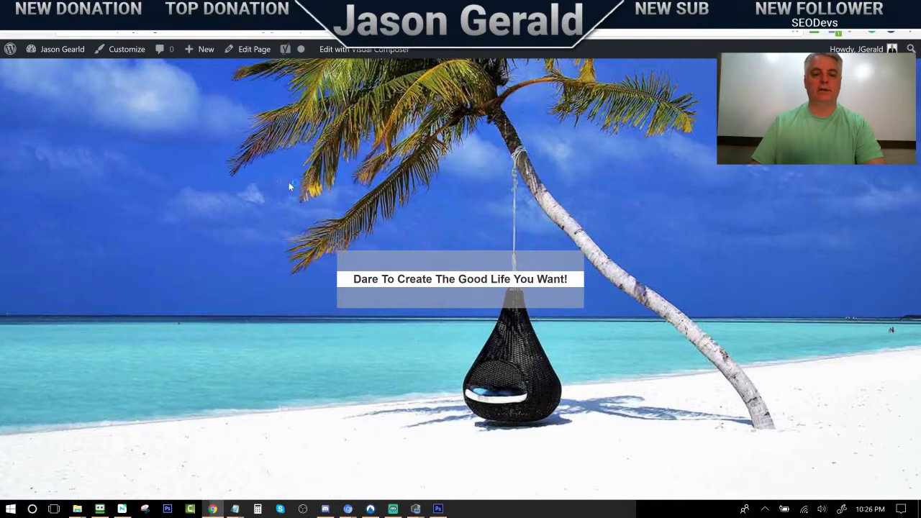
Reload the live page to check the centred briefcase text, then return to the page editor
{"action": "left_click", "coordinate": [43, 34]}
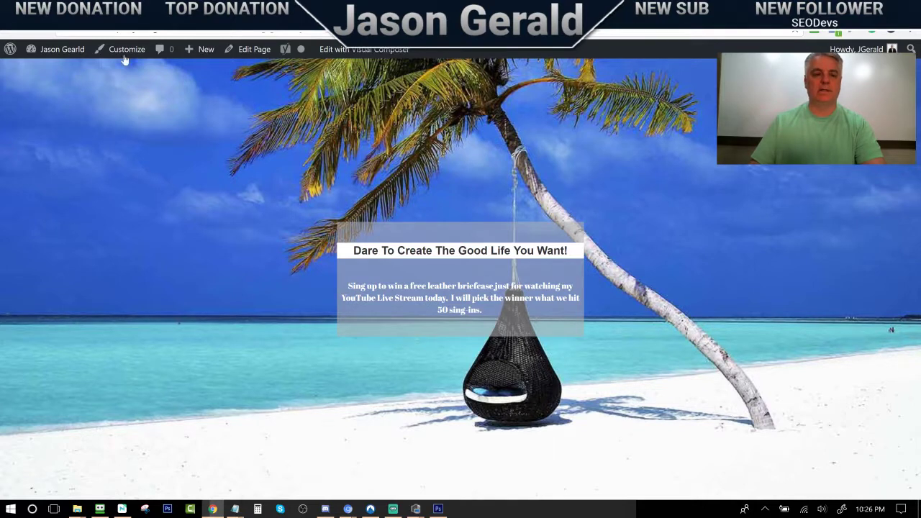
{"action": "left_click", "coordinate": [115, 13]}
{"action": "mouse_move", "coordinate": [424, 391]}
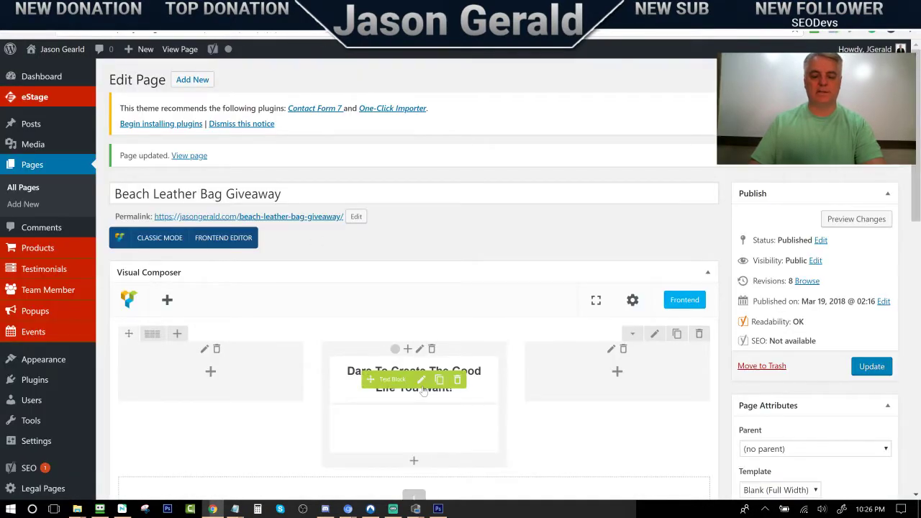
{"action": "scroll", "coordinate": [421, 405], "scroll_direction": "down", "scroll_amount": 1}
Make the giveaway paragraph bold Arial, keeping the size at 12pt
{"action": "left_click", "coordinate": [422, 369]}
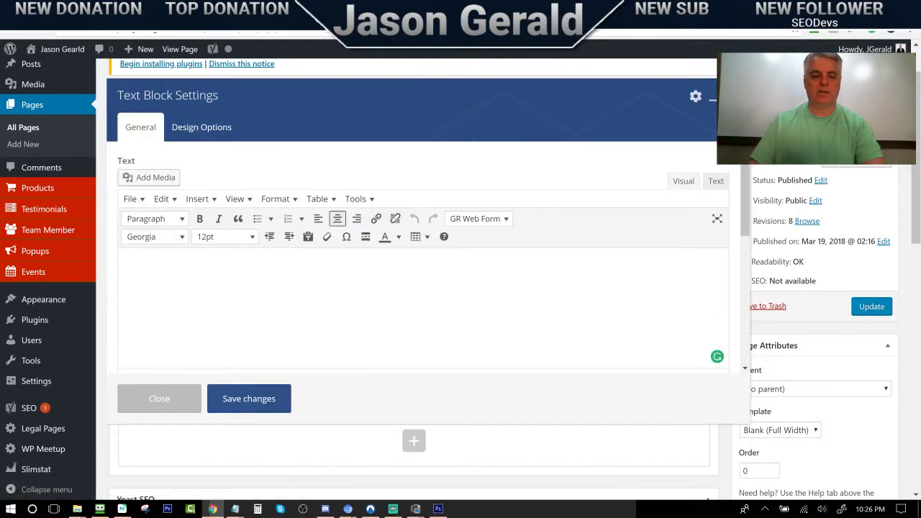
{"action": "left_click_drag", "start_coordinate": [139, 264], "coordinate": [708, 264]}
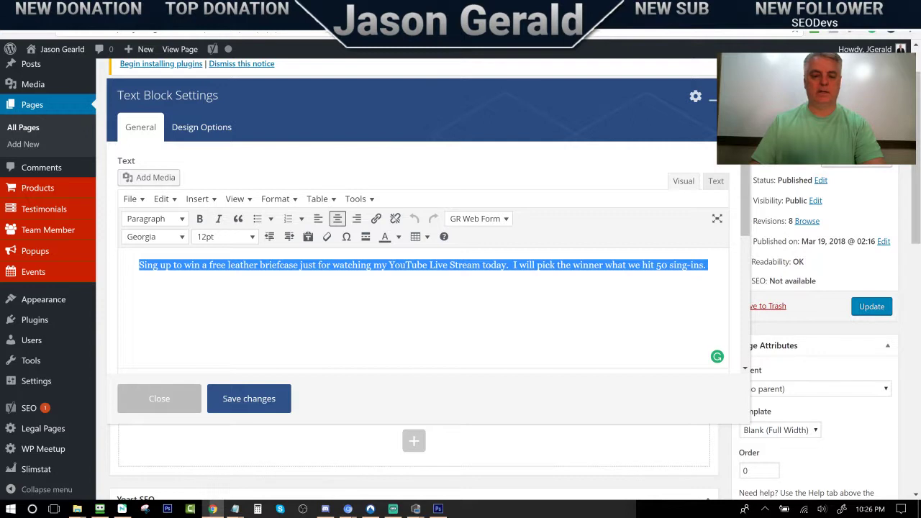
{"action": "left_click", "coordinate": [154, 237]}
{"action": "left_click", "coordinate": [149, 275]}
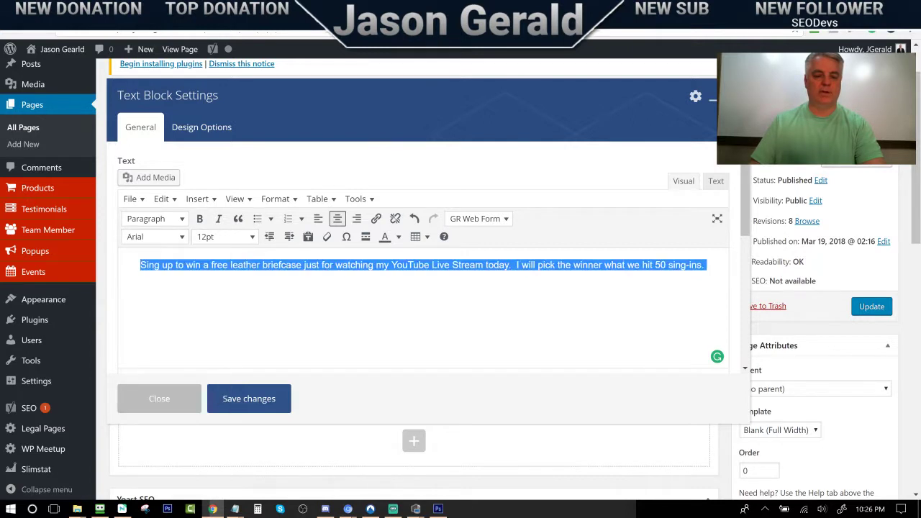
{"action": "left_click", "coordinate": [245, 239]}
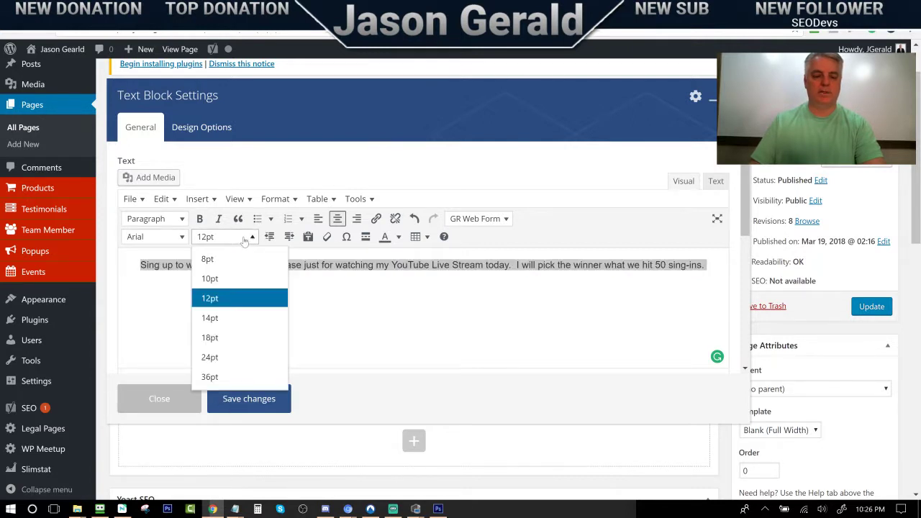
{"action": "left_click", "coordinate": [244, 240]}
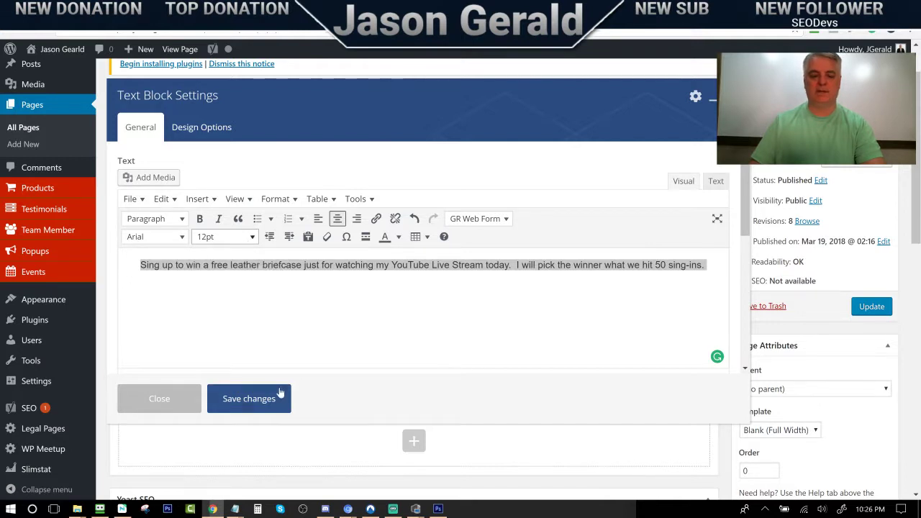
{"action": "left_click", "coordinate": [199, 218]}
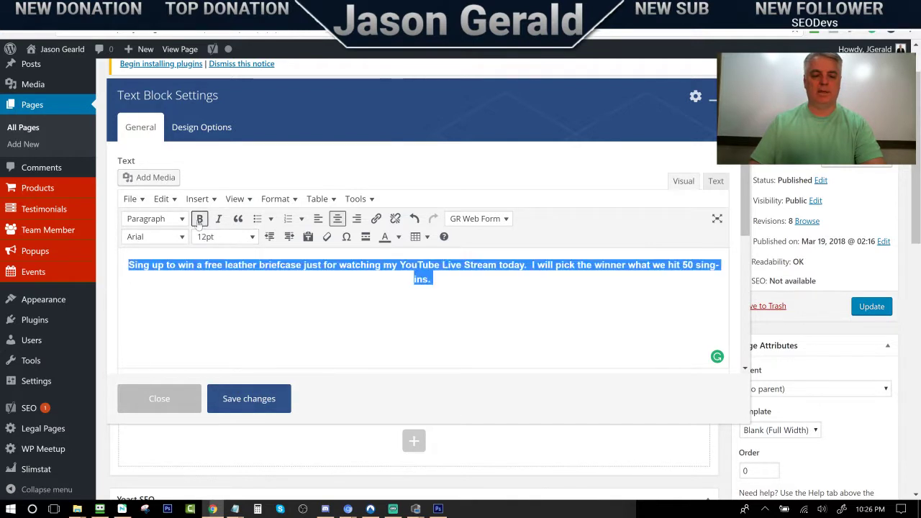
Save the text block, update the page and open the live giveaway page
{"action": "left_click", "coordinate": [243, 405]}
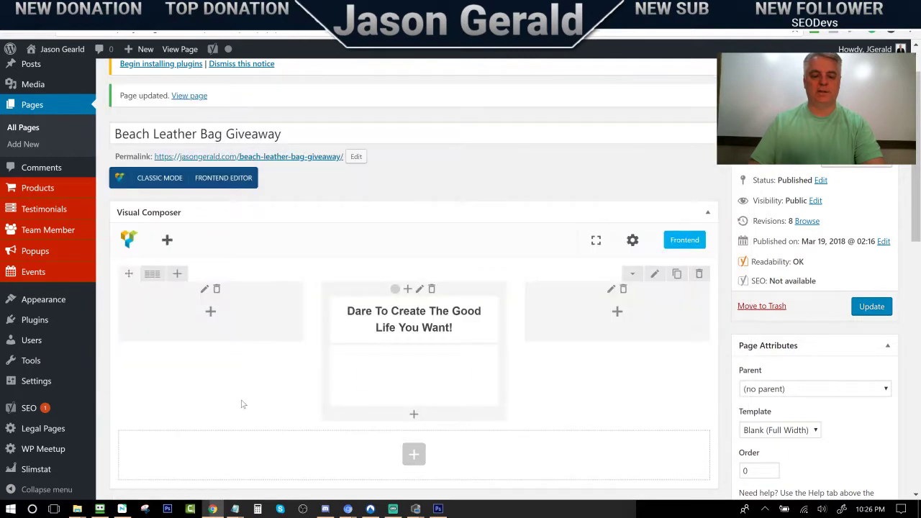
{"action": "left_click", "coordinate": [876, 307]}
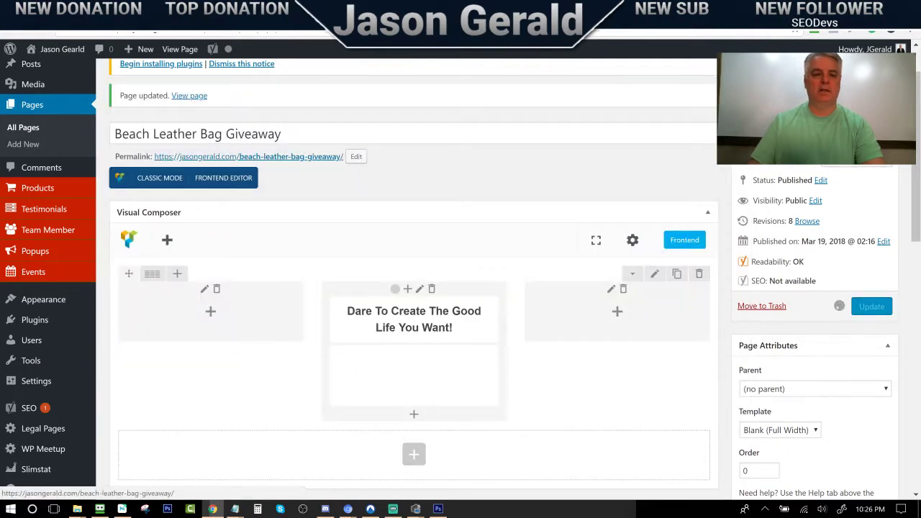
{"action": "left_click", "coordinate": [302, 156]}
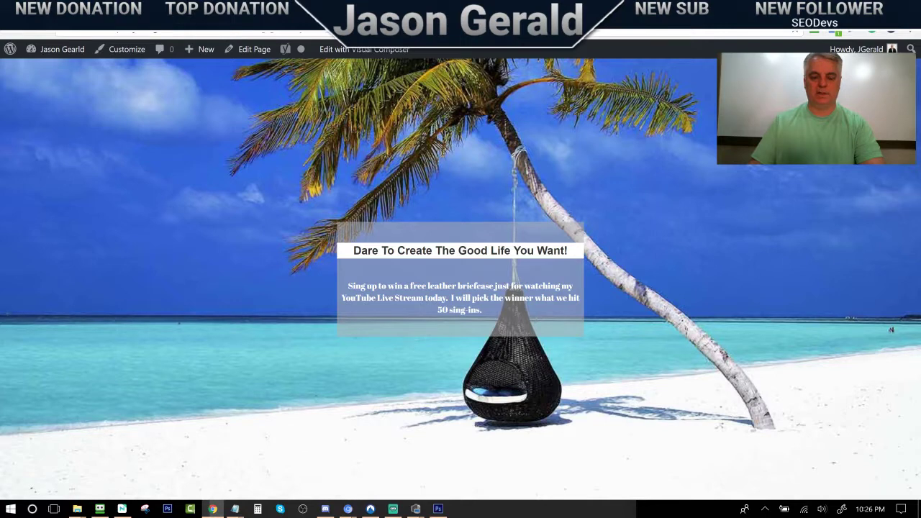
Reload the live page to confirm the Arial text, then go back to the editor
{"action": "left_click", "coordinate": [52, 49]}
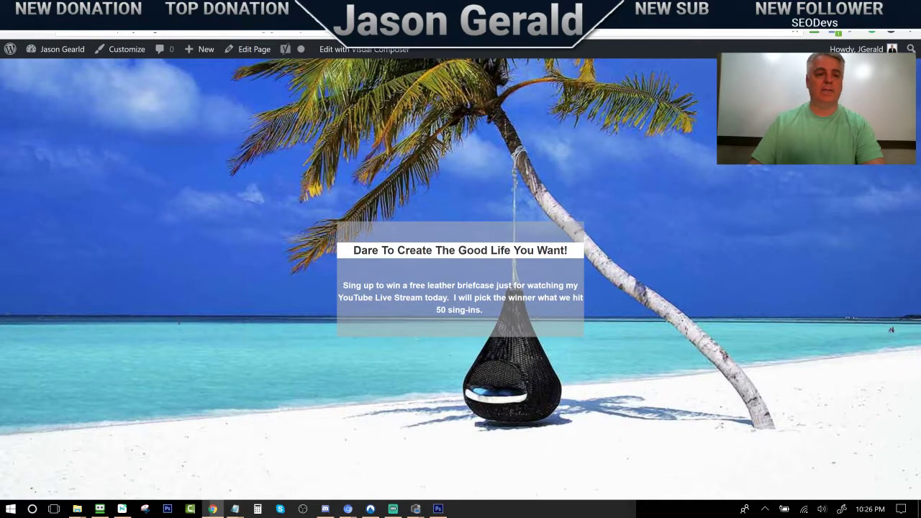
{"action": "left_click", "coordinate": [12, 31]}
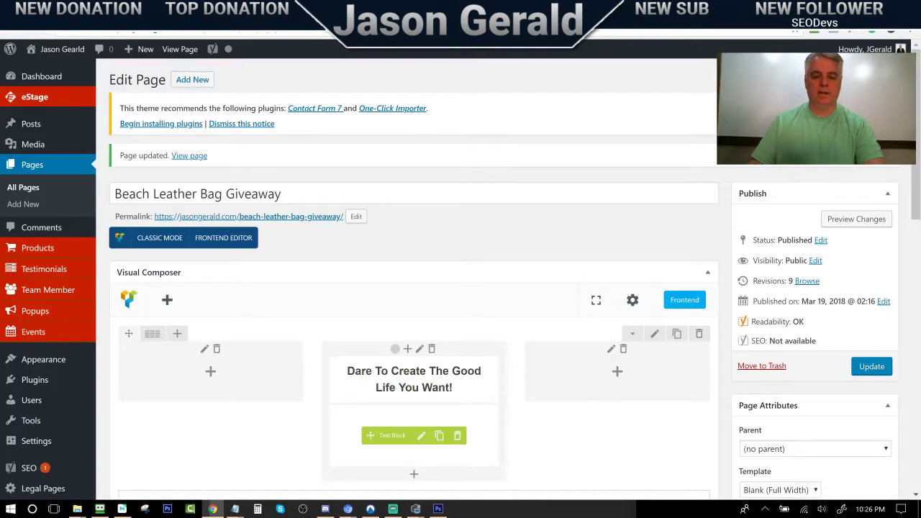
Enter a -25 top margin in the text block's Design Options and save it
{"action": "left_click", "coordinate": [420, 435]}
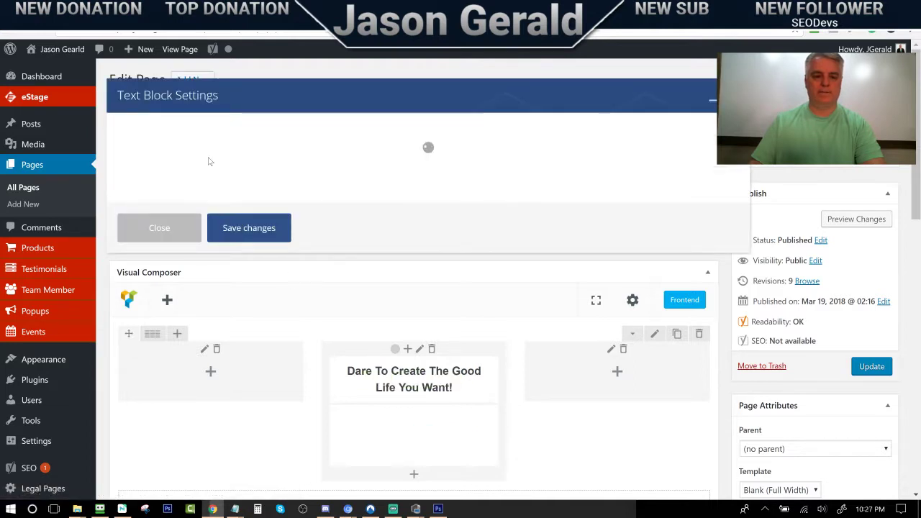
{"action": "left_click", "coordinate": [200, 129]}
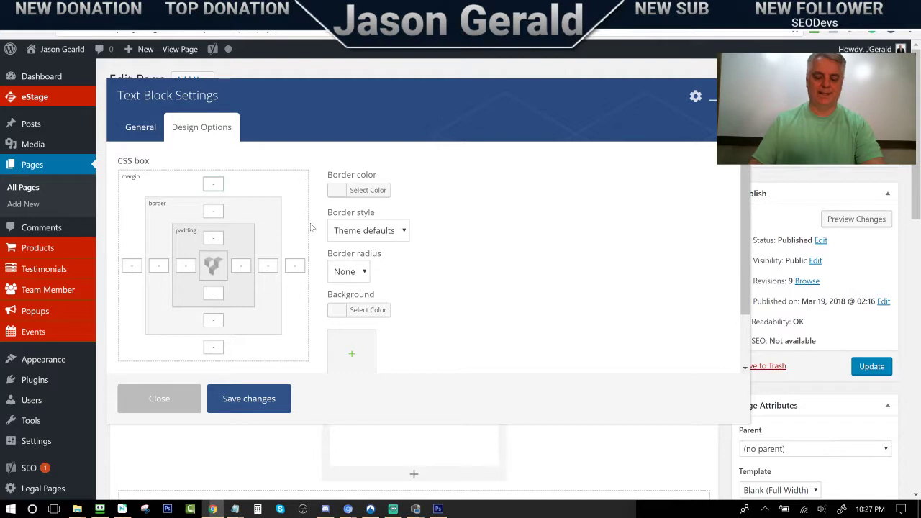
{"action": "type", "text": "-25"}
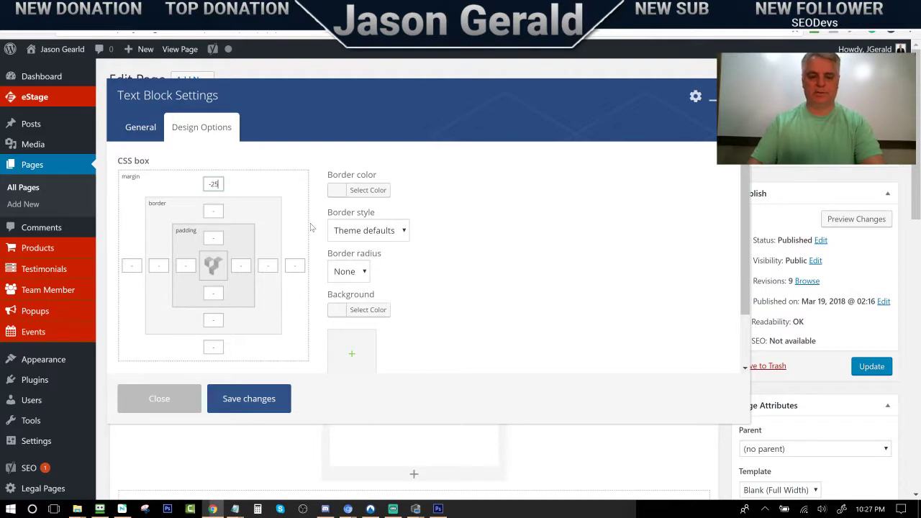
{"action": "left_click", "coordinate": [251, 398]}
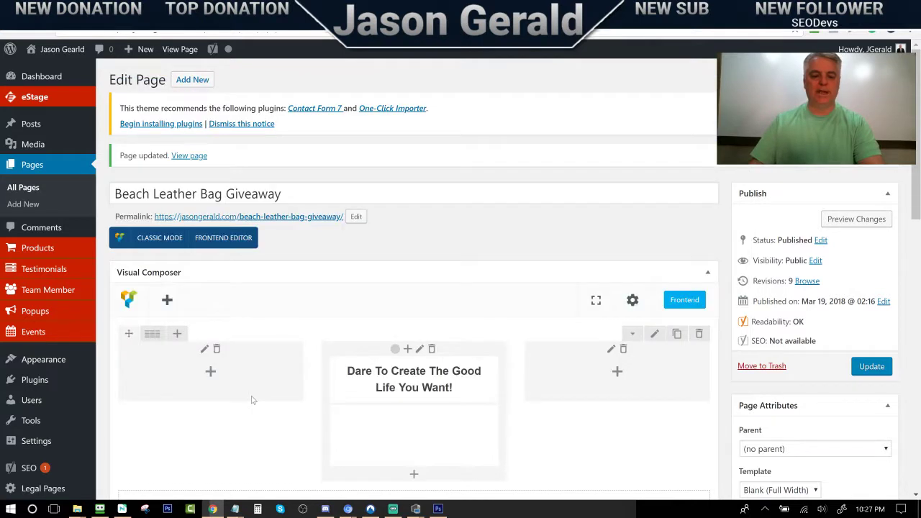
Update the page, view the raised text live, and return to the editor
{"action": "left_click", "coordinate": [857, 369]}
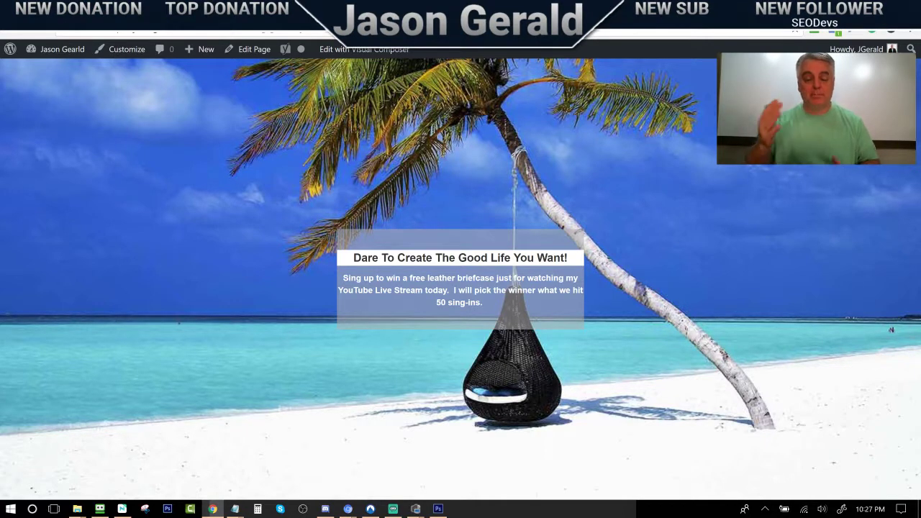
{"action": "key", "text": "alt+Left"}
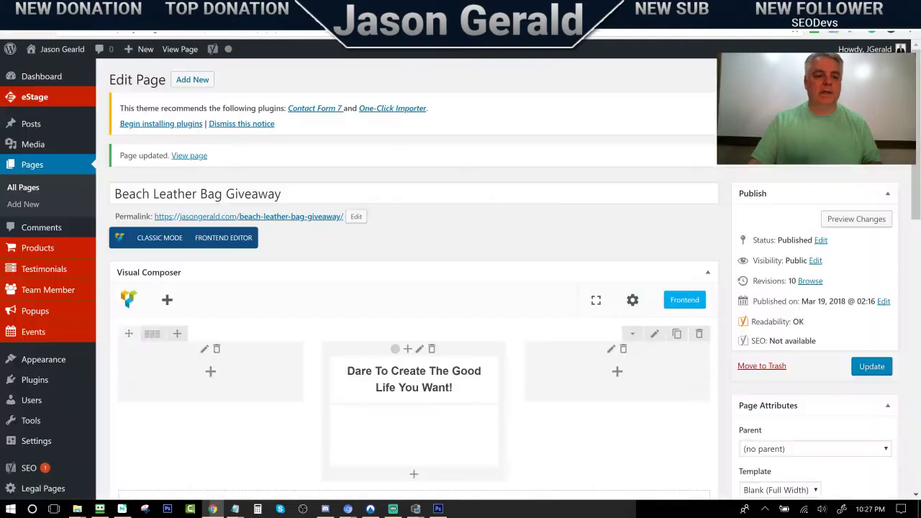
Open the Add Element list for the centre column after glancing at the live page
{"action": "scroll", "coordinate": [376, 305], "scroll_direction": "down", "scroll_amount": 2}
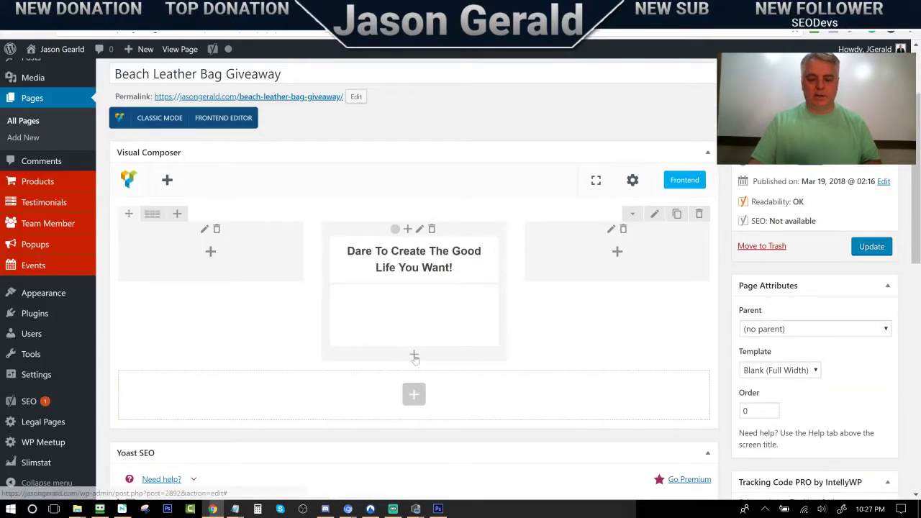
{"action": "left_click", "coordinate": [415, 357]}
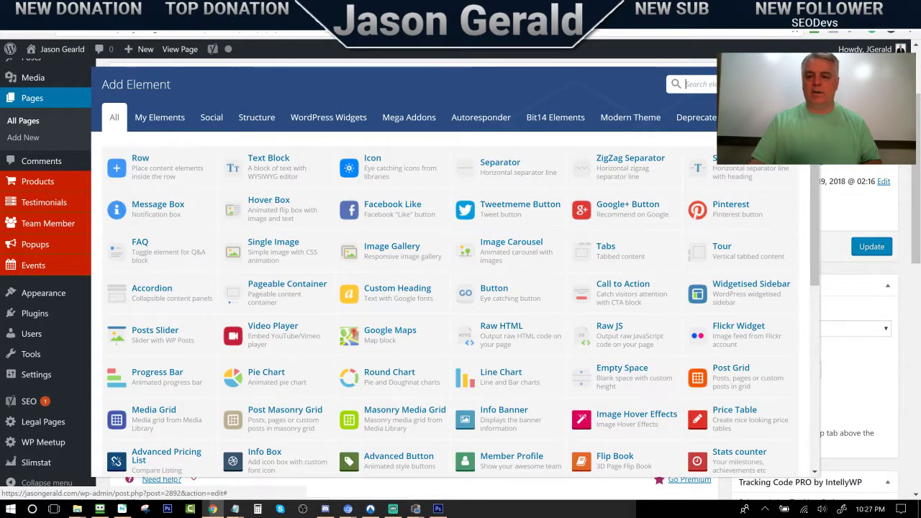
{"action": "key", "text": "Escape"}
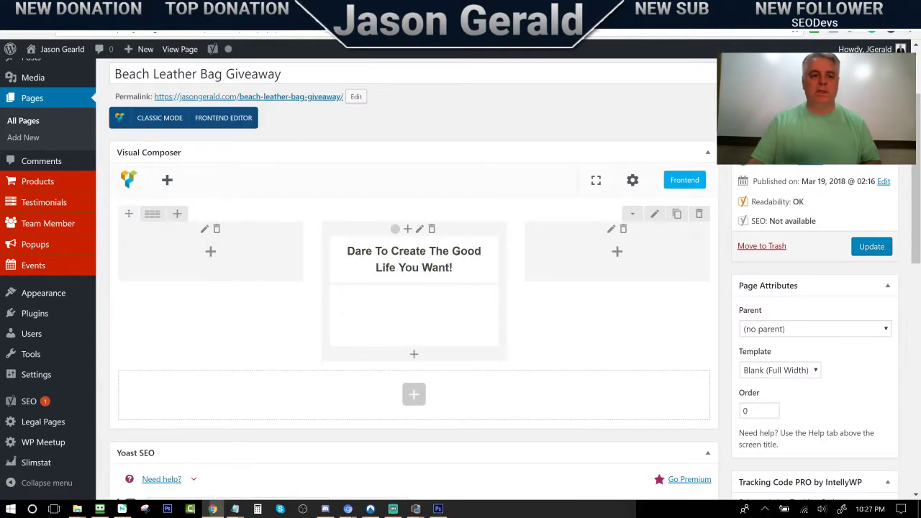
{"action": "key", "text": "ctrl+Tab"}
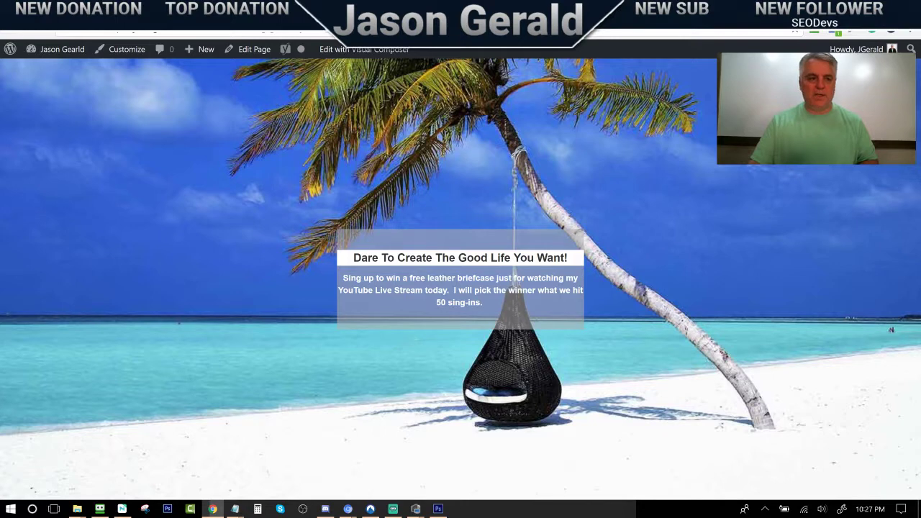
{"action": "key", "text": "ctrl+shift+Tab"}
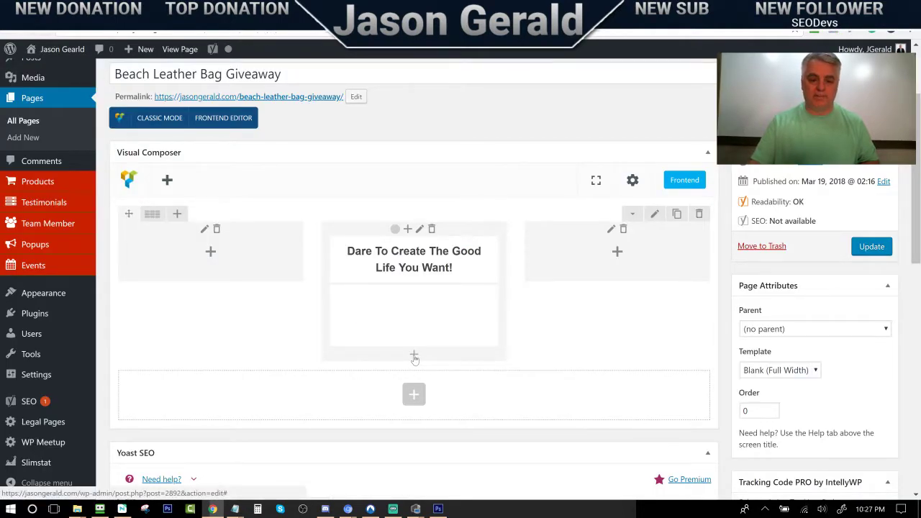
{"action": "left_click", "coordinate": [414, 356]}
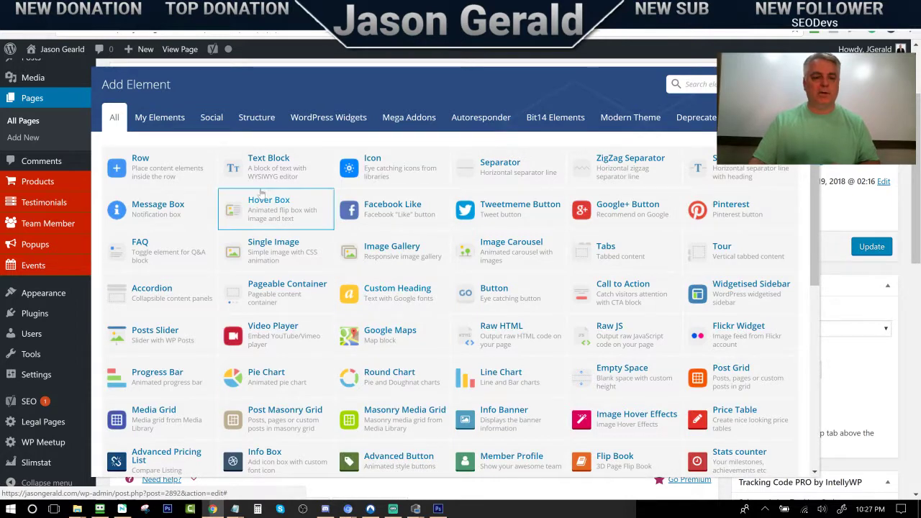
Add an empty text block and paste the GetResponse script from Notepad into its Text view
{"action": "left_click", "coordinate": [262, 164]}
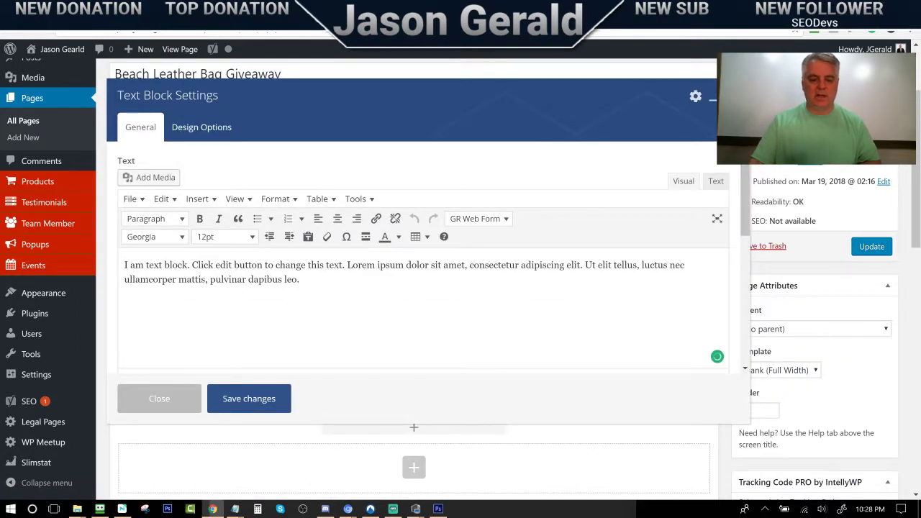
{"action": "key", "text": "ctrl+a"}
{"action": "key", "text": "Delete"}
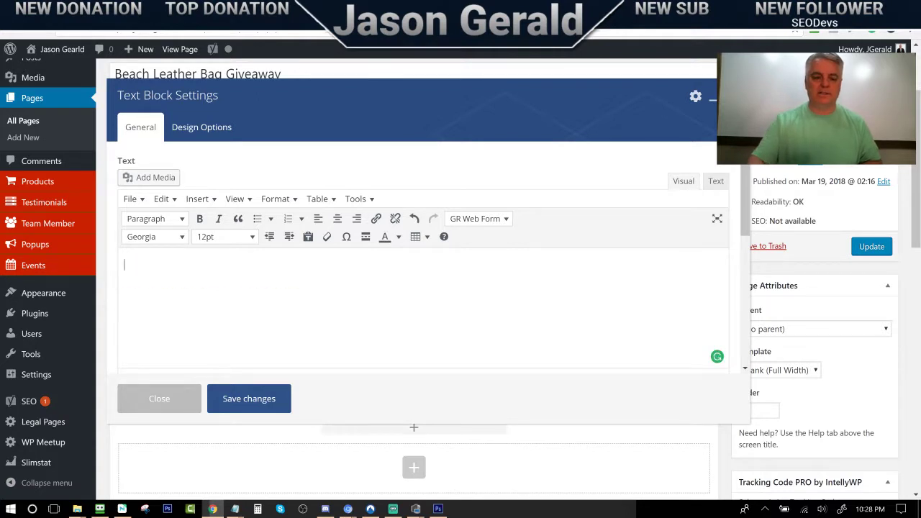
{"action": "left_click", "coordinate": [717, 182]}
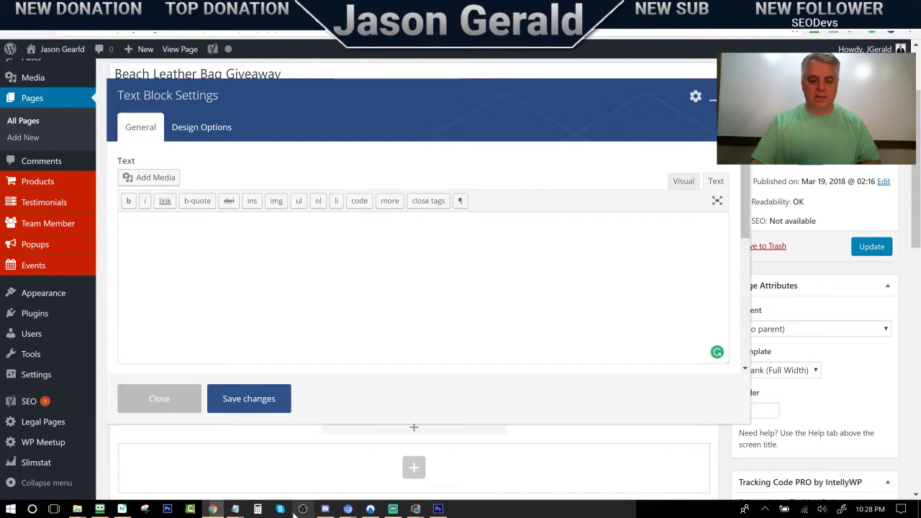
{"action": "mouse_move", "coordinate": [234, 509]}
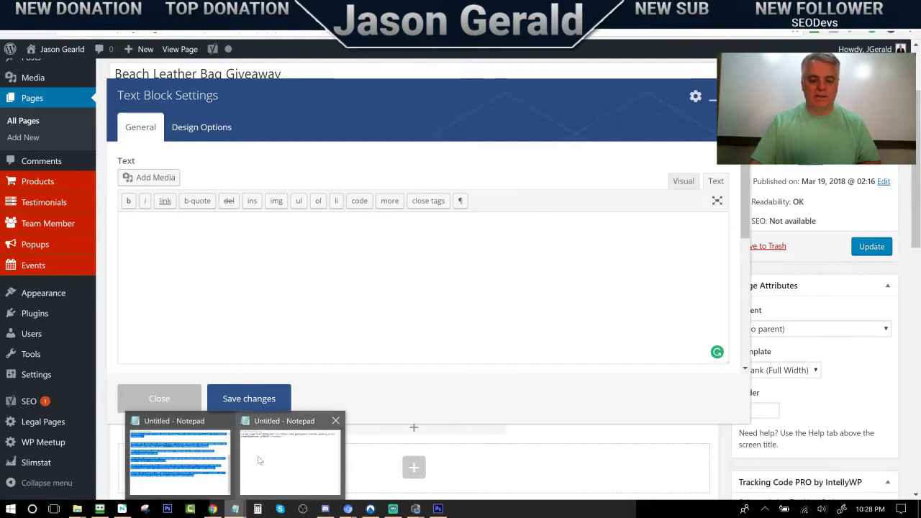
{"action": "left_click", "coordinate": [295, 458]}
{"action": "left_click_drag", "start_coordinate": [385, 366], "coordinate": [212, 355]}
{"action": "key", "text": "ctrl+c"}
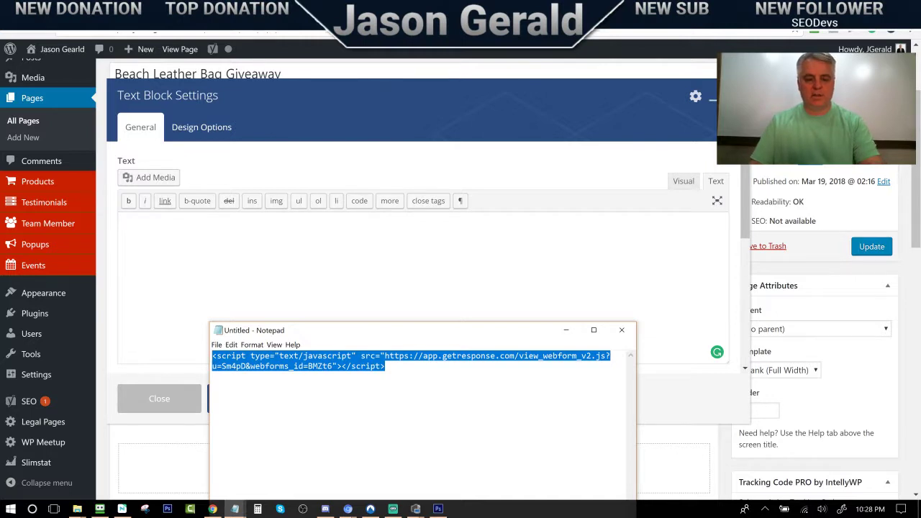
{"action": "key", "text": "alt+Tab"}
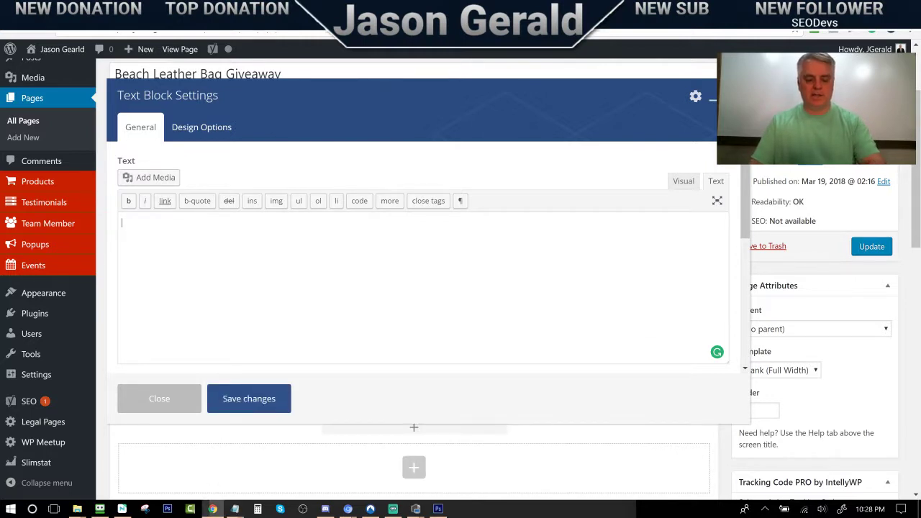
{"action": "key", "text": "ctrl+v"}
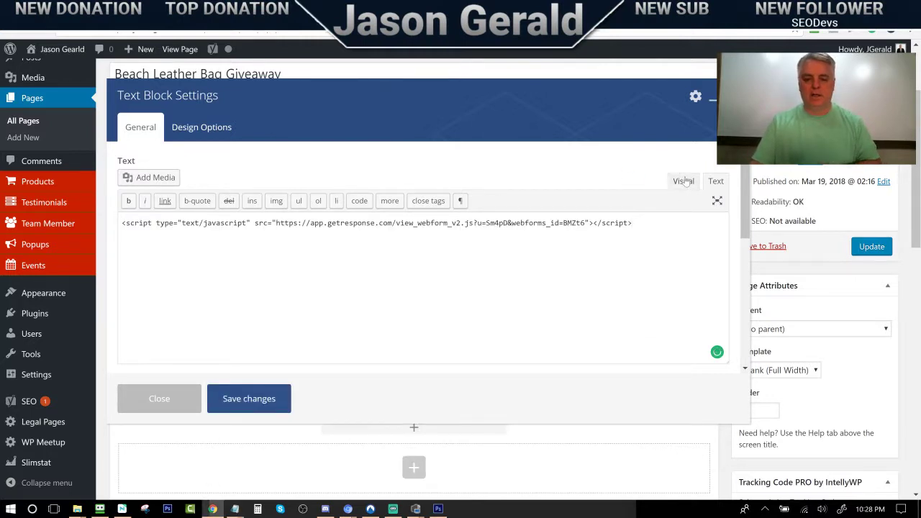
Centre the embedded sign-up form in Visual view and save the block
{"action": "left_click", "coordinate": [682, 182]}
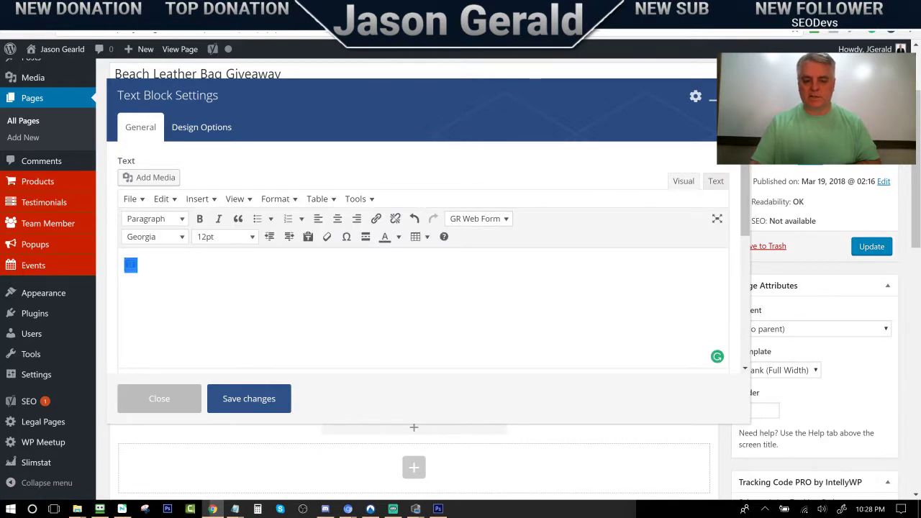
{"action": "left_click", "coordinate": [337, 218]}
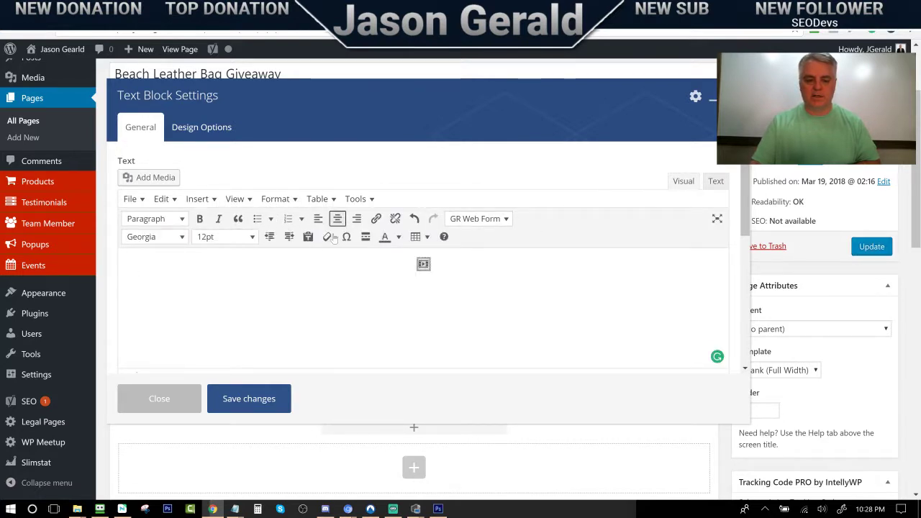
{"action": "left_click", "coordinate": [236, 403]}
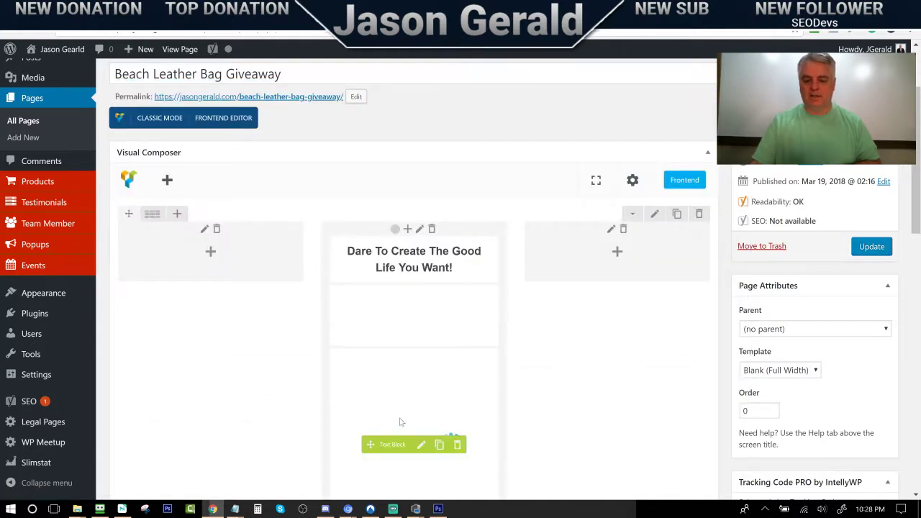
Update the page, then view and reload the live page showing the sign-up form
{"action": "left_click", "coordinate": [865, 249]}
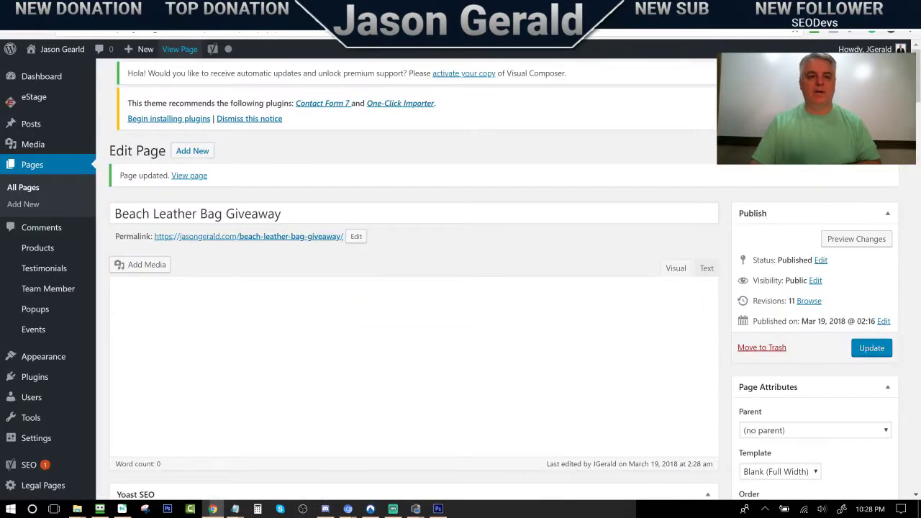
{"action": "left_click", "coordinate": [180, 49]}
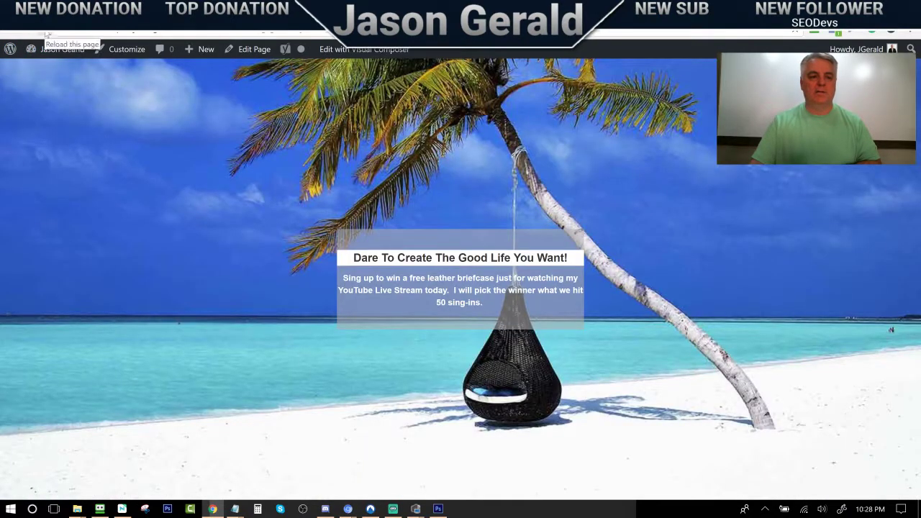
{"action": "left_click", "coordinate": [45, 34]}
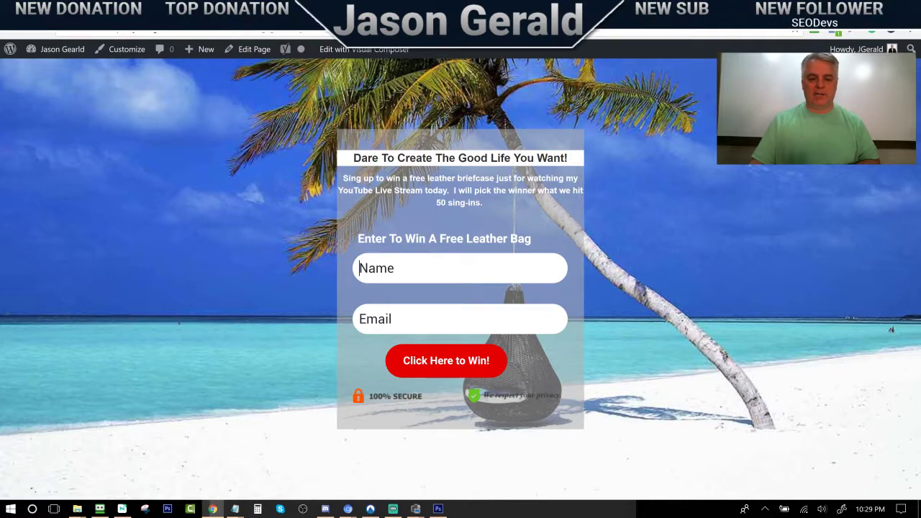
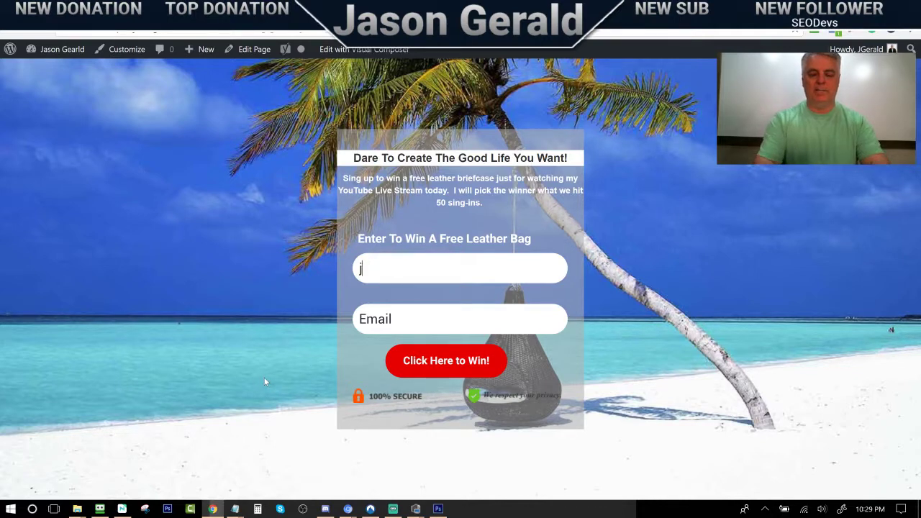
Fill the Name and Email fields with a test contact via autofill and submit the form
{"action": "key", "text": "BackSpace"}
{"action": "key", "text": "Tab"}
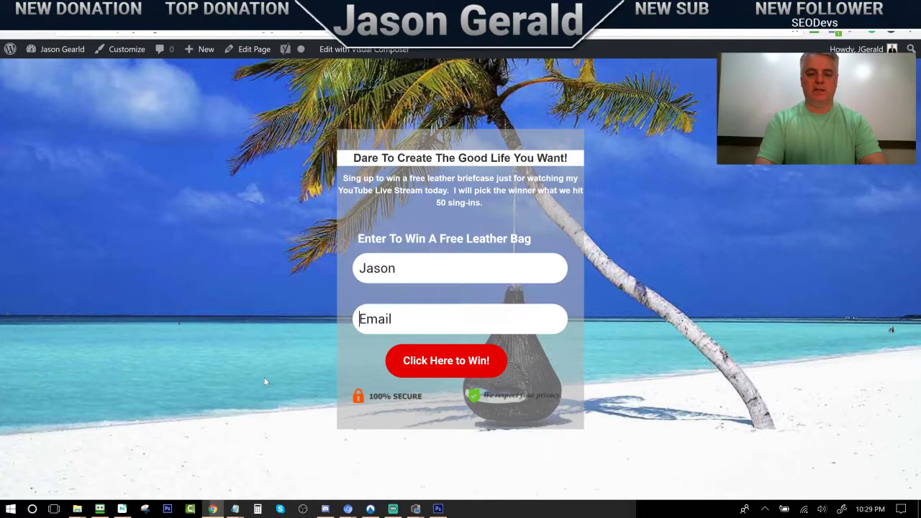
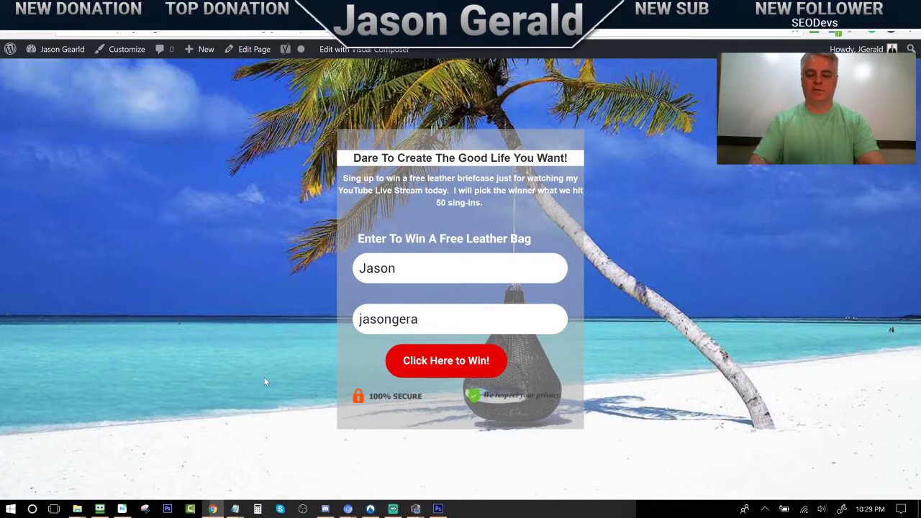
{"action": "key", "text": "BackSpace"}
{"action": "left_click", "coordinate": [363, 342]}
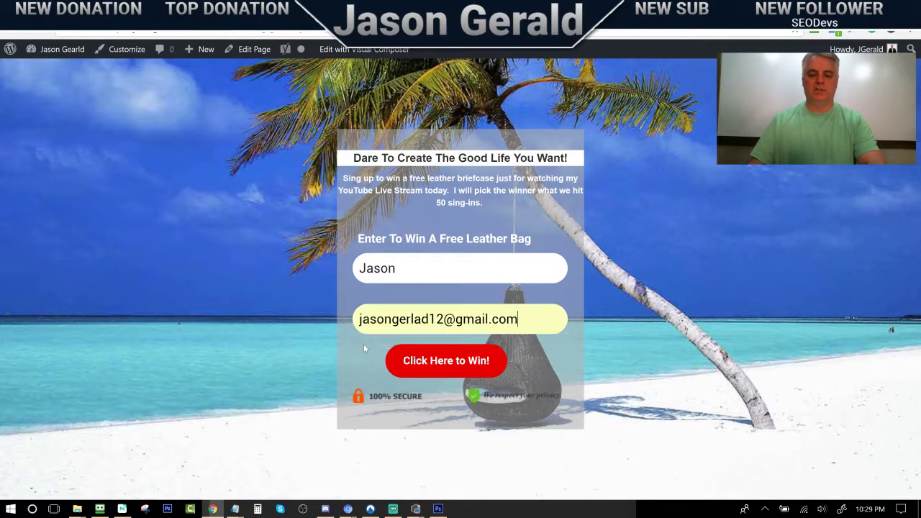
{"action": "left_click", "coordinate": [430, 367]}
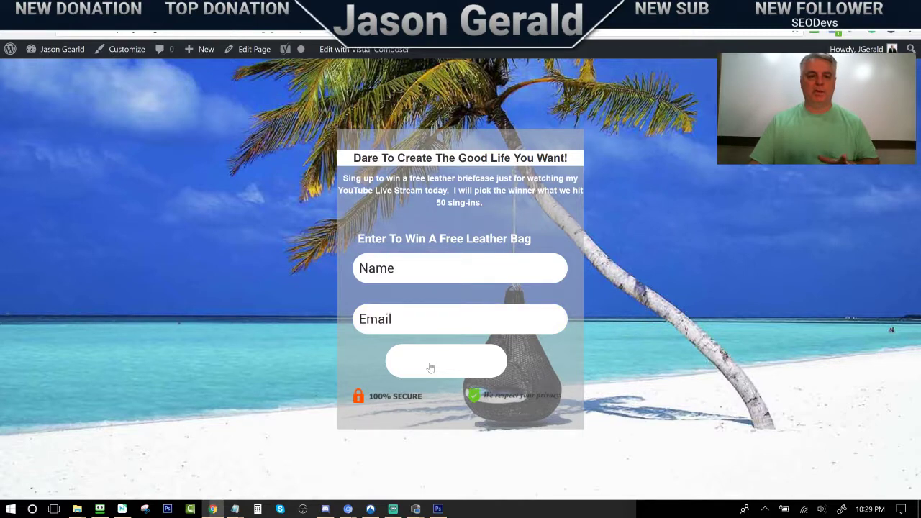
{"action": "left_click", "coordinate": [392, 363]}
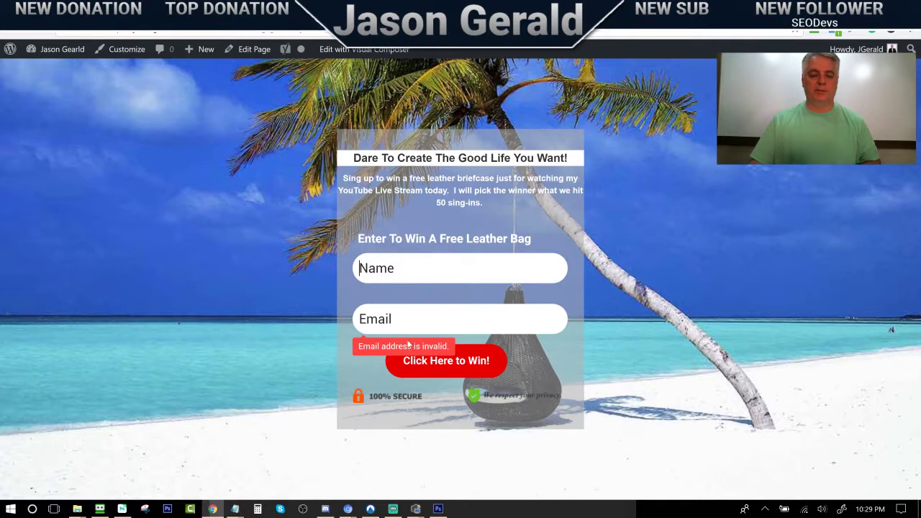
Re-enter the saved name suggestion, then switch to the GetResponse form page
{"action": "left_click", "coordinate": [396, 361]}
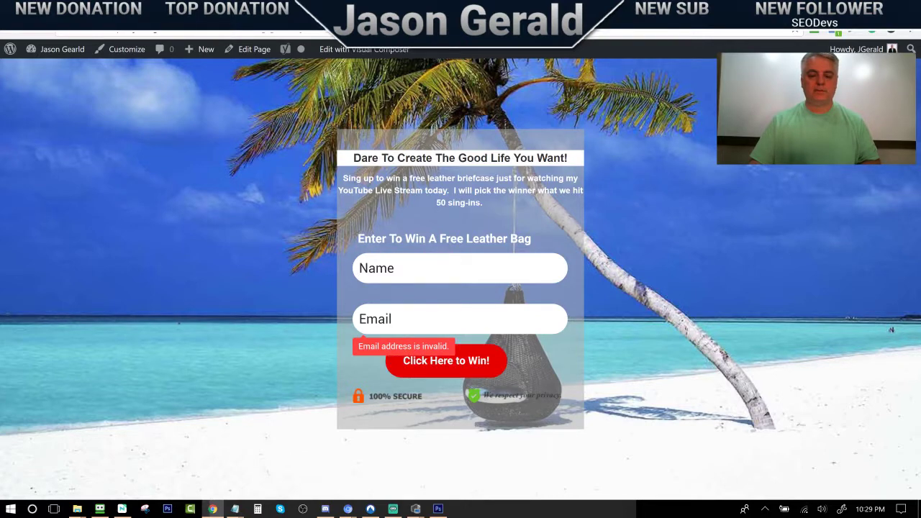
{"action": "left_click", "coordinate": [374, 268]}
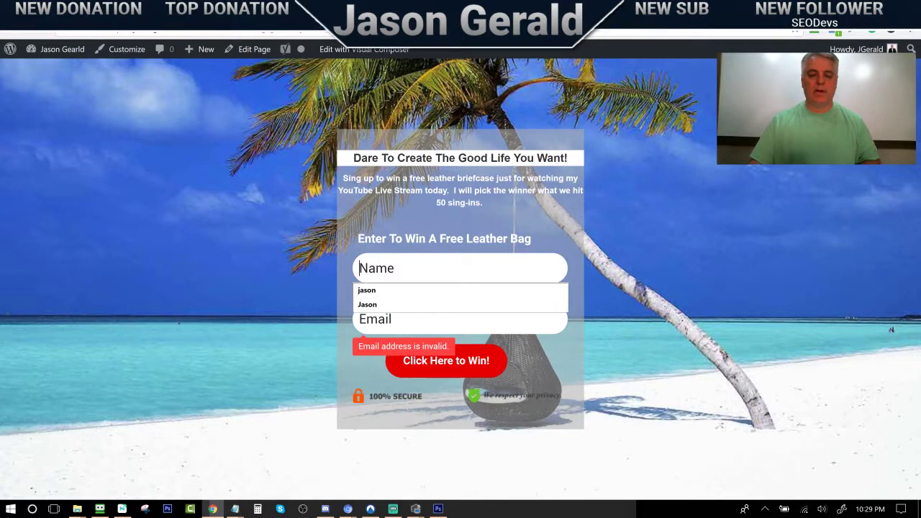
{"action": "left_click", "coordinate": [372, 291]}
{"action": "key", "text": "Tab"}
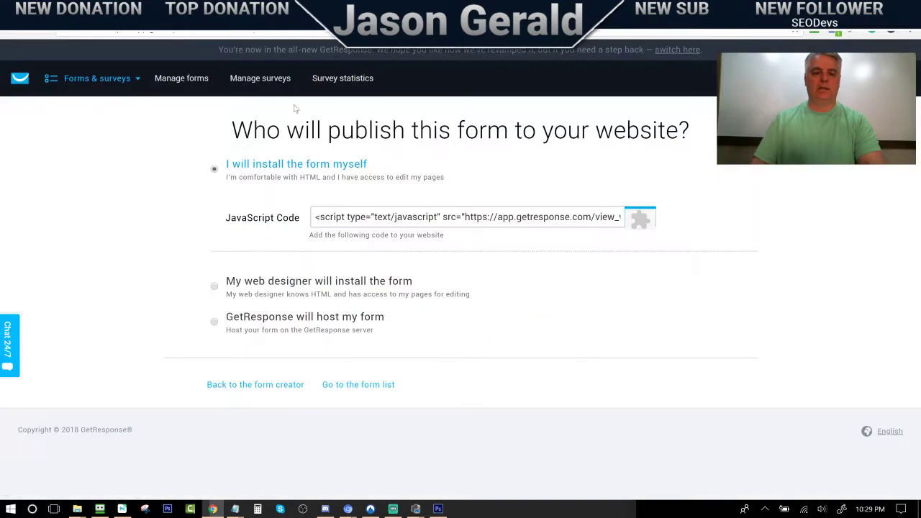
{"action": "left_click", "coordinate": [321, 9]}
Open GetResponse's contact lists from the dashboard to review them
{"action": "left_click", "coordinate": [21, 79]}
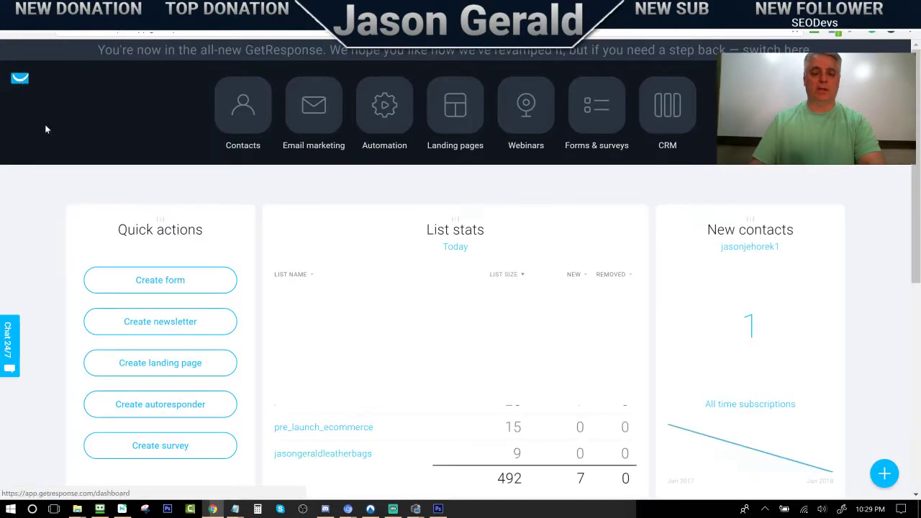
{"action": "left_click", "coordinate": [247, 115]}
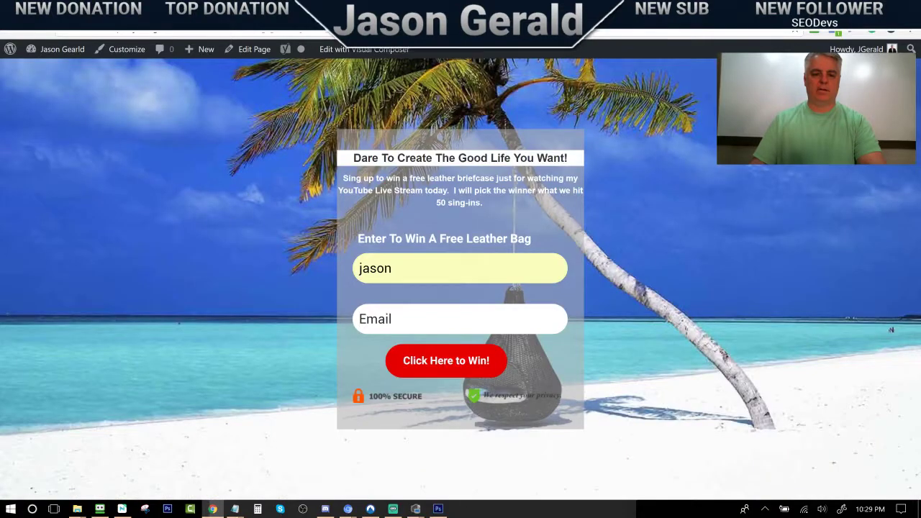
Autofill the saved e-mail address and submit the beach giveaway form with Click Here to Win!
{"action": "left_click", "coordinate": [416, 321]}
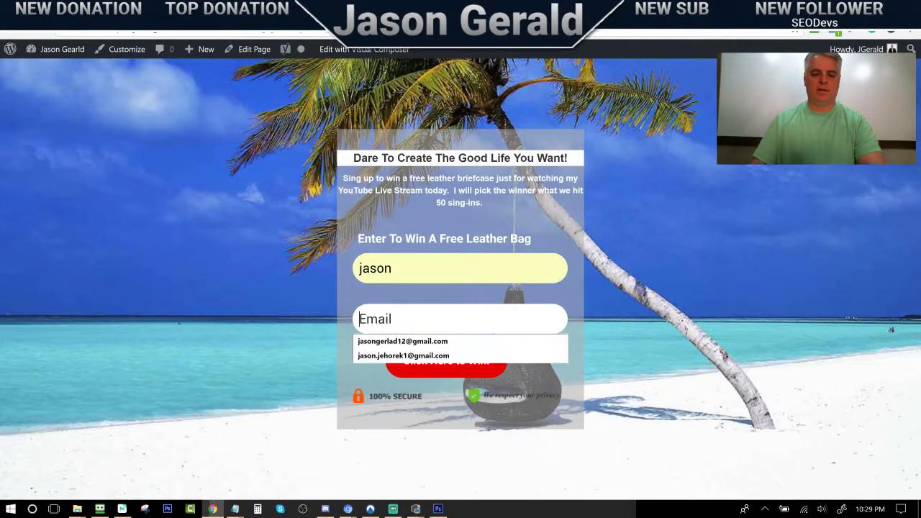
{"action": "left_click", "coordinate": [416, 343]}
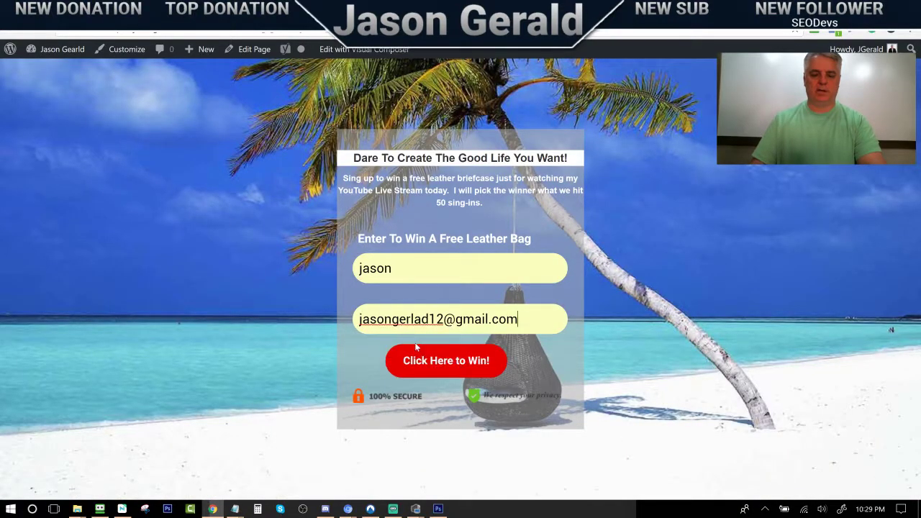
{"action": "left_click", "coordinate": [444, 364]}
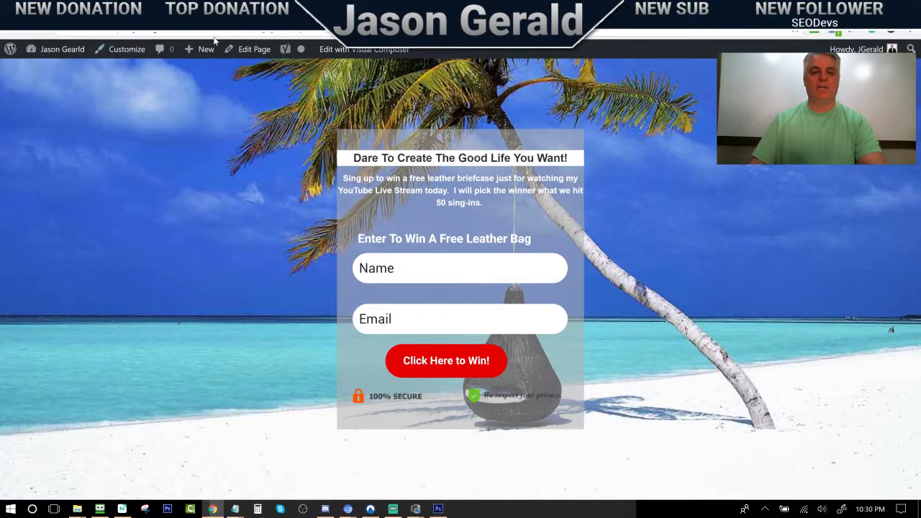
Reopen the youtube_leather_bag_giveaway list, confirm it still shows 0 contacts, and return to the giveaway page
{"action": "left_click", "coordinate": [189, 10]}
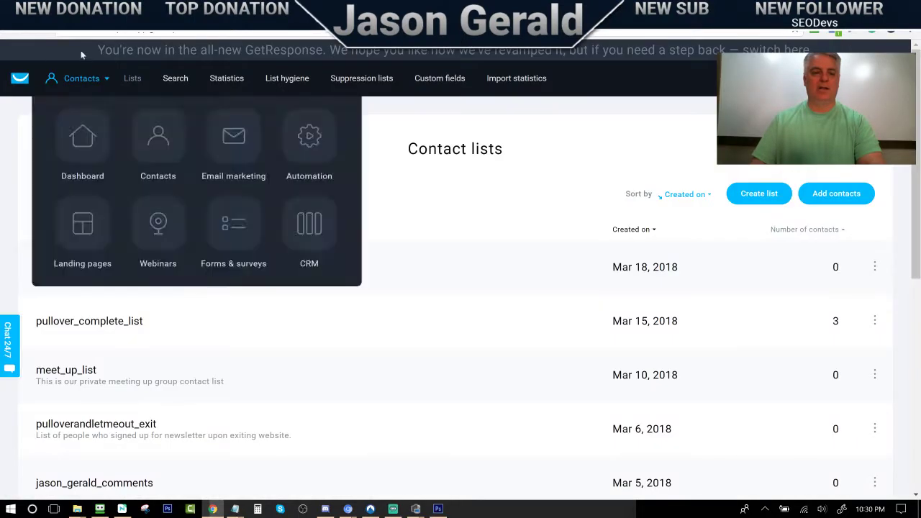
{"action": "left_click", "coordinate": [44, 31]}
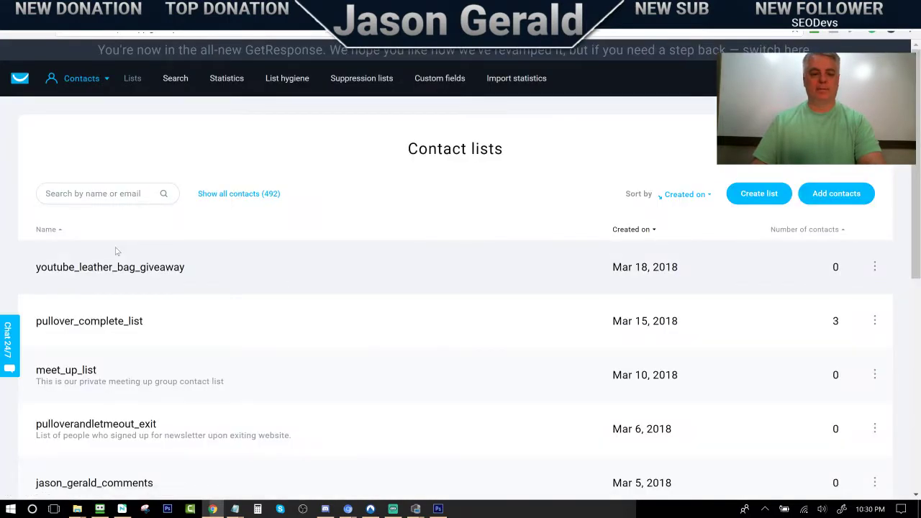
{"action": "left_click", "coordinate": [94, 268]}
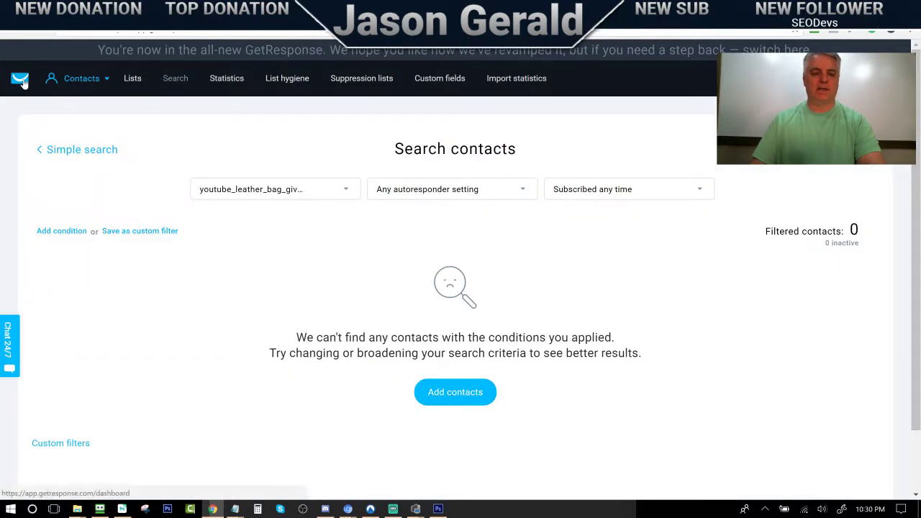
{"action": "left_click", "coordinate": [21, 80]}
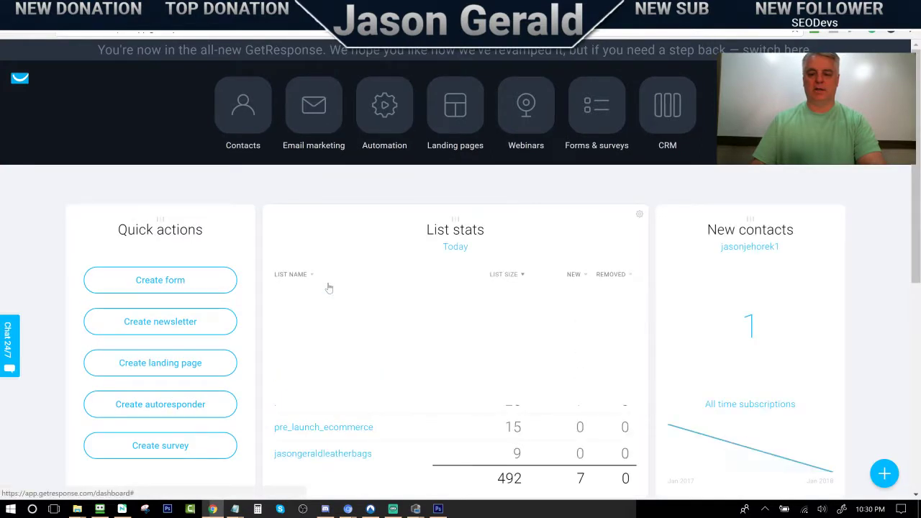
{"action": "left_click", "coordinate": [232, 127]}
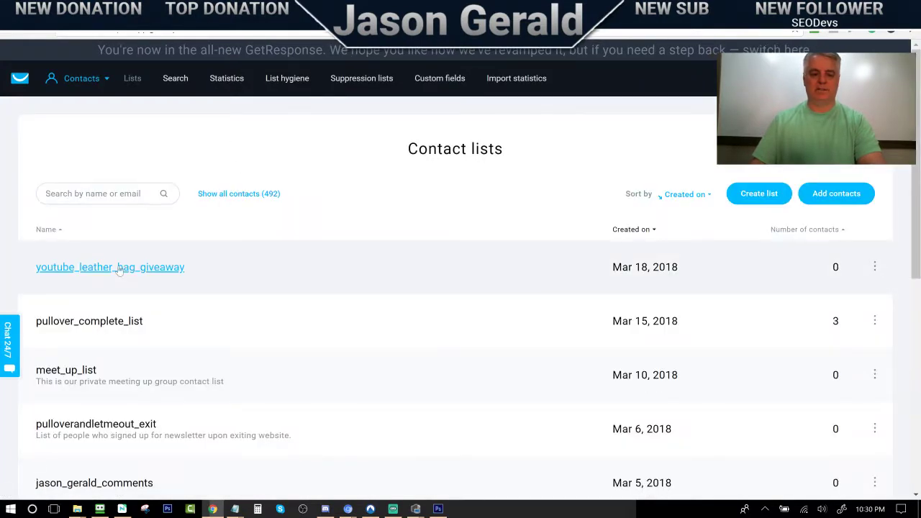
{"action": "left_click", "coordinate": [119, 268]}
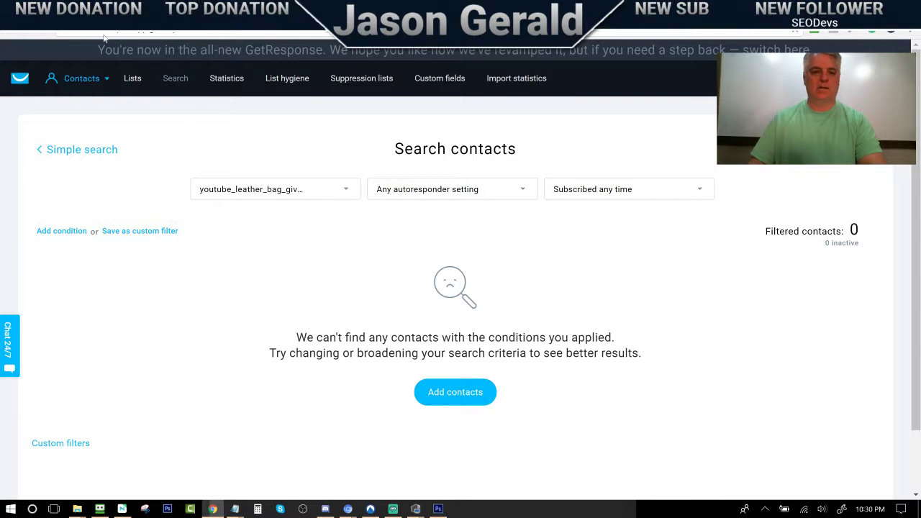
{"action": "left_click", "coordinate": [144, 10]}
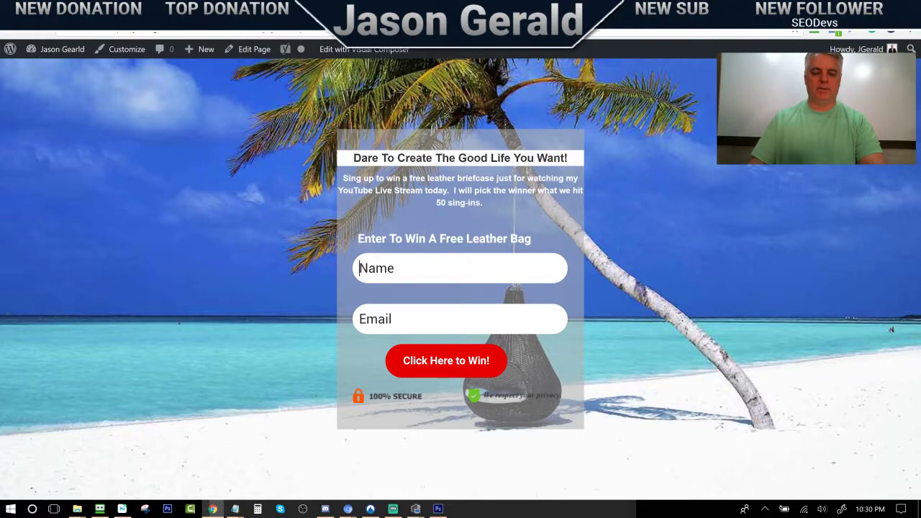
Enter a test name and the saved e-mail with its number's last digit changed to 9, then submit
{"action": "type", "text": "jason"}
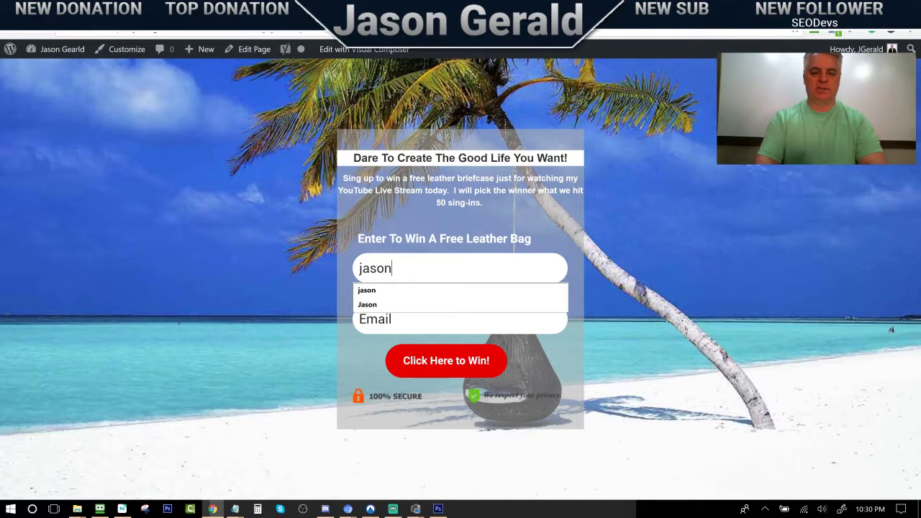
{"action": "key", "text": "Tab"}
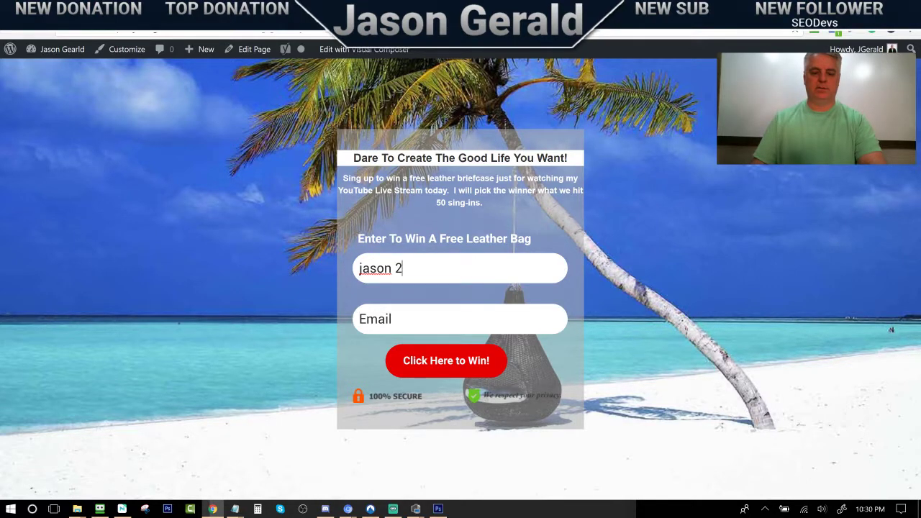
{"action": "type", "text": "jason"}
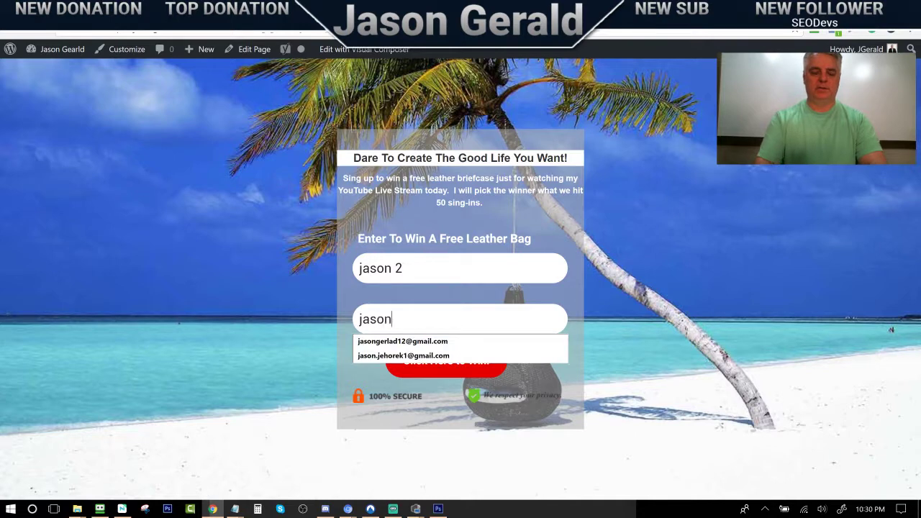
{"action": "key", "text": "Down"}
{"action": "key", "text": "Return"}
{"action": "key", "text": "Down"}
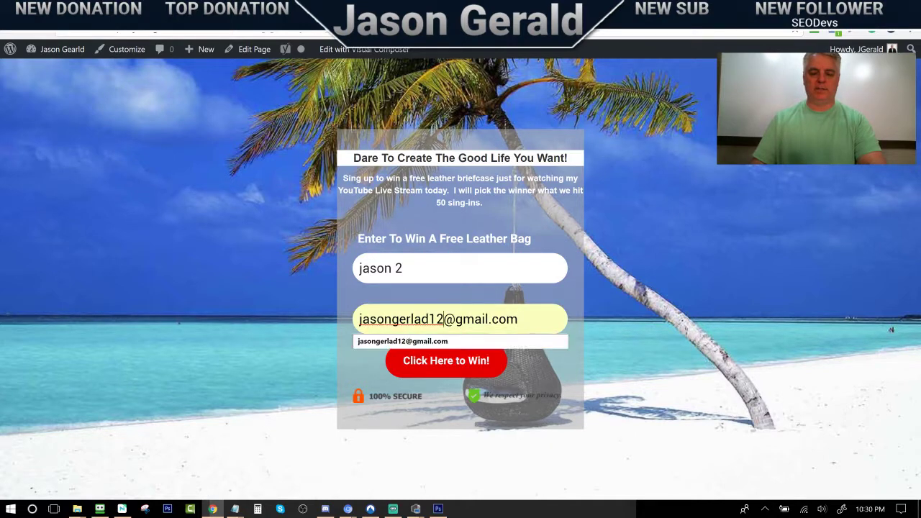
{"action": "left_click", "coordinate": [443, 319]}
{"action": "key", "text": "BackSpace"}
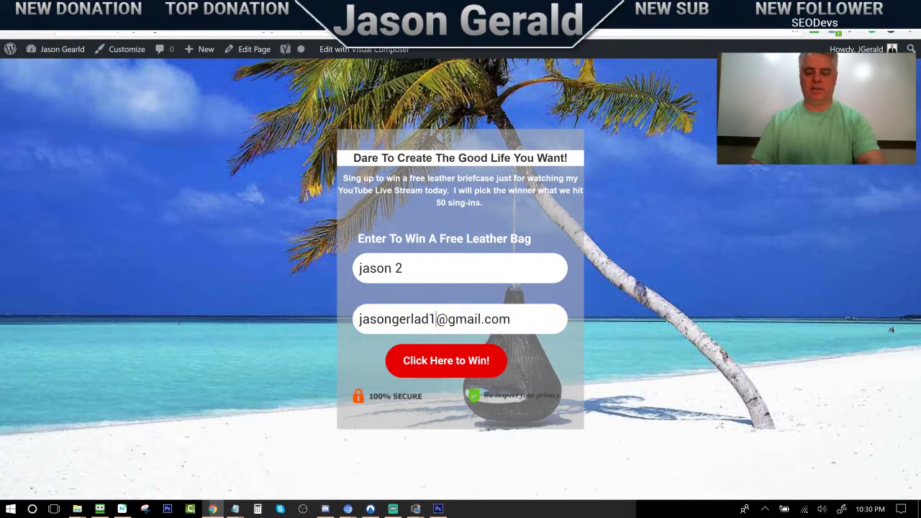
{"action": "type", "text": "9"}
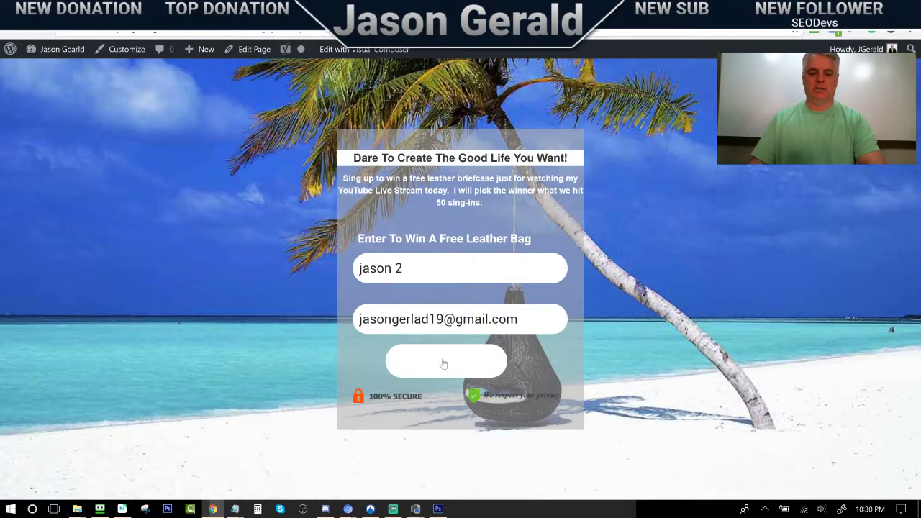
{"action": "left_click", "coordinate": [444, 364]}
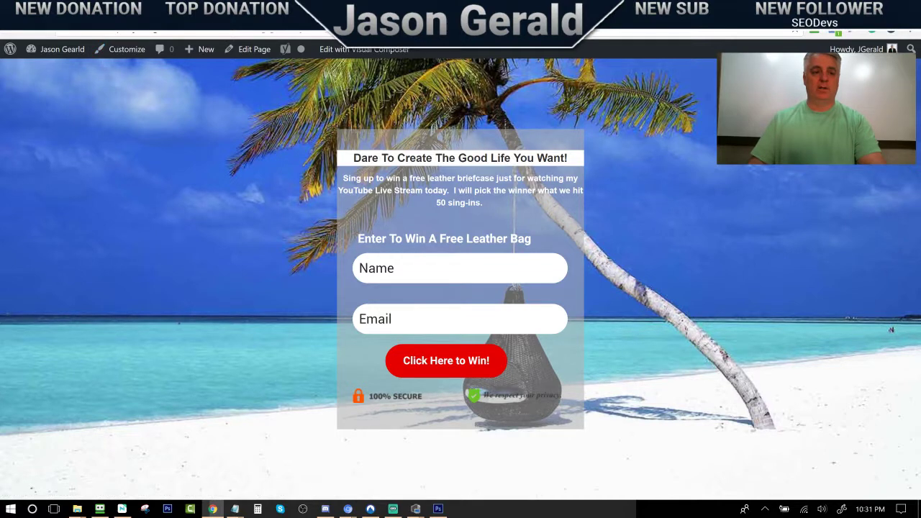
Confirm youtube_leather_bag_giveaway still has 0 contacts, then go to the Forms & surveys section
{"action": "key", "text": "ctrl+Tab"}
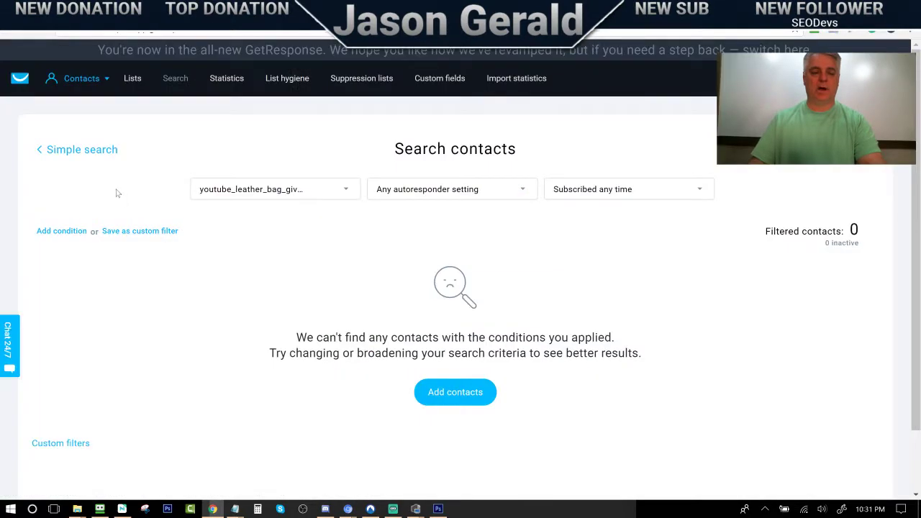
{"action": "left_click", "coordinate": [133, 78]}
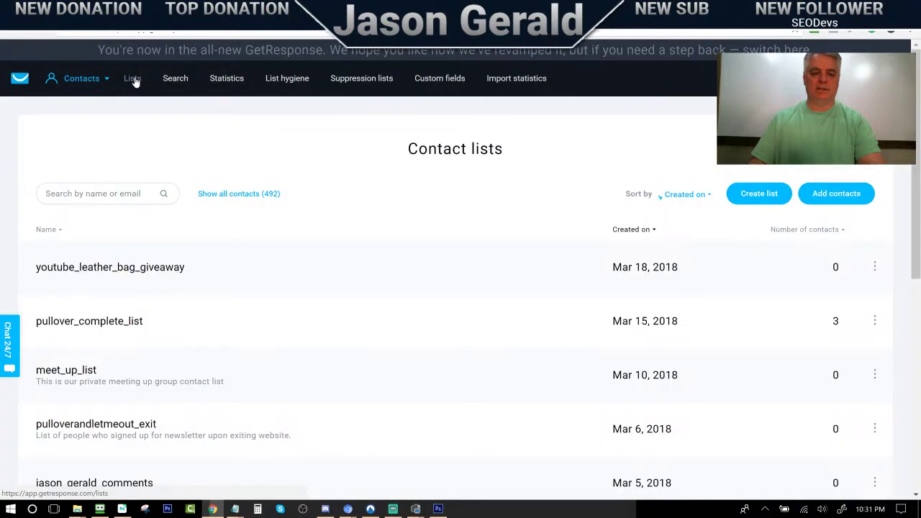
{"action": "left_click", "coordinate": [107, 269]}
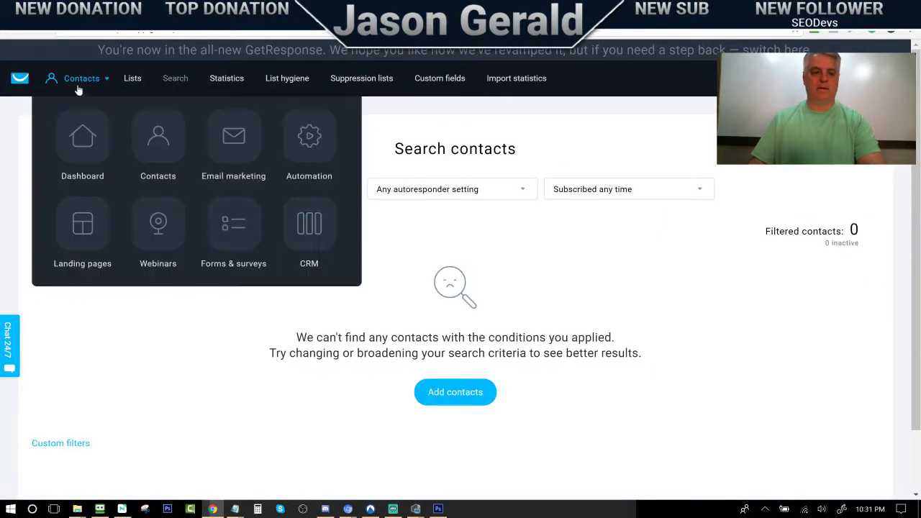
{"action": "left_click", "coordinate": [19, 78]}
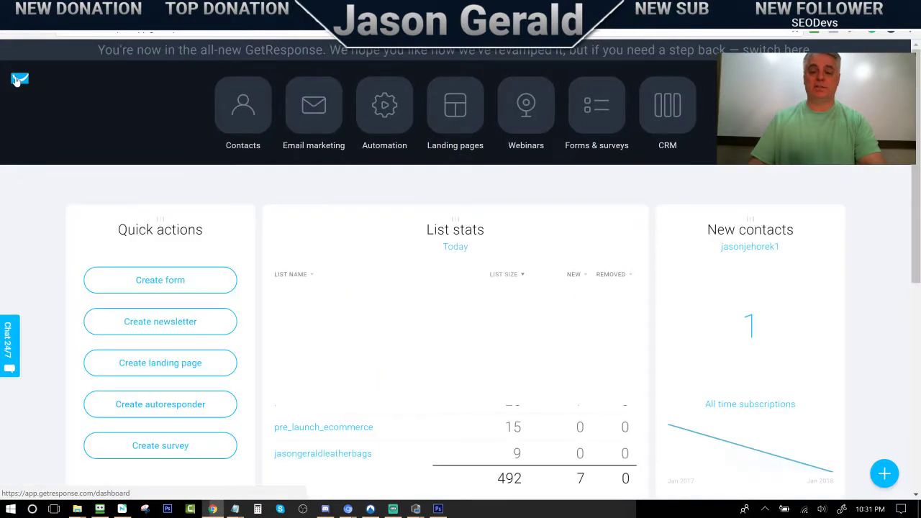
{"action": "left_click", "coordinate": [231, 115]}
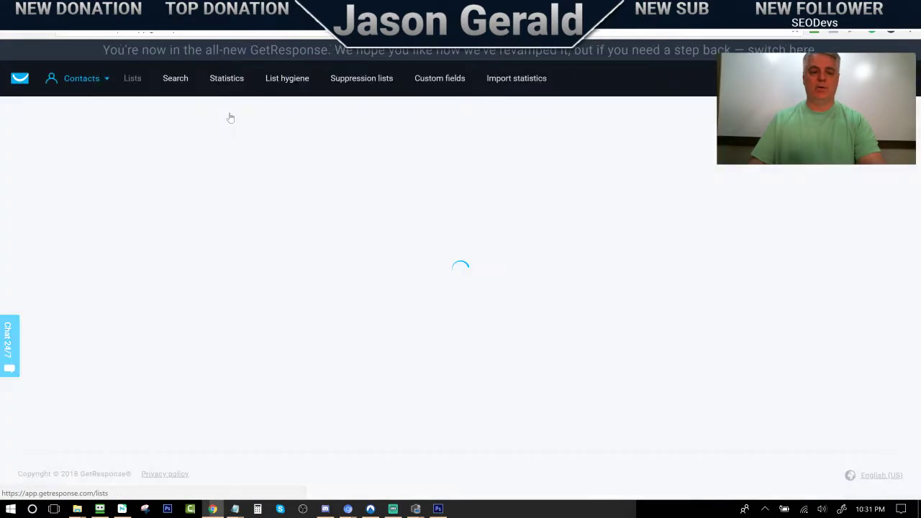
{"action": "left_click", "coordinate": [144, 267]}
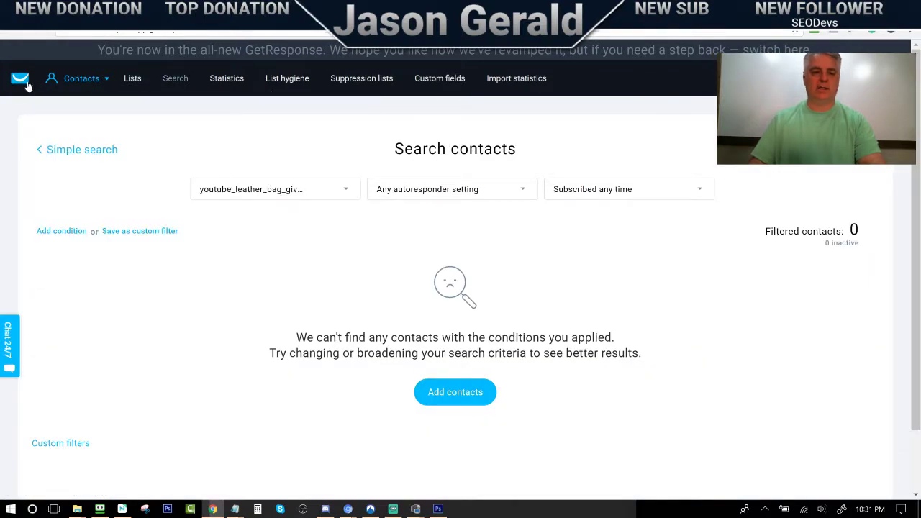
{"action": "left_click", "coordinate": [20, 80]}
{"action": "left_click", "coordinate": [598, 121]}
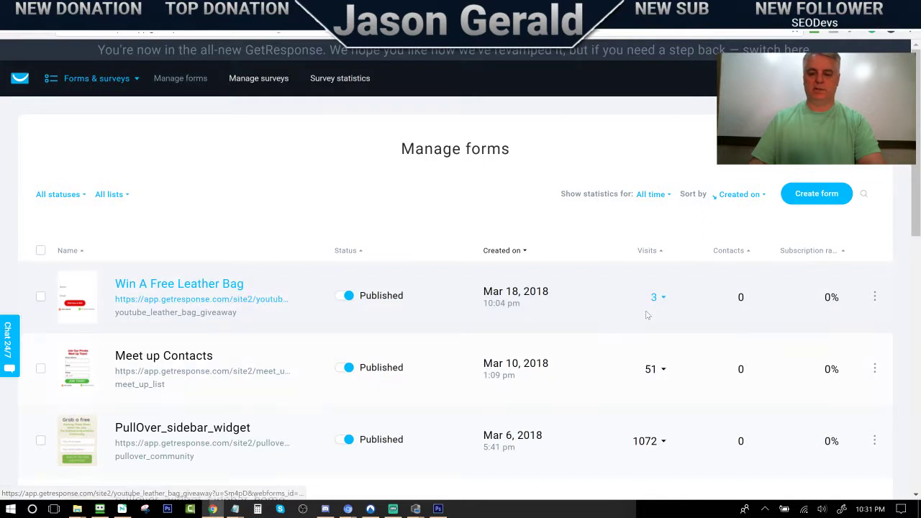
Turn Confirmed opt-in OFF in the Win A Free Leather Bag form settings and save and publish
{"action": "left_click", "coordinate": [874, 296]}
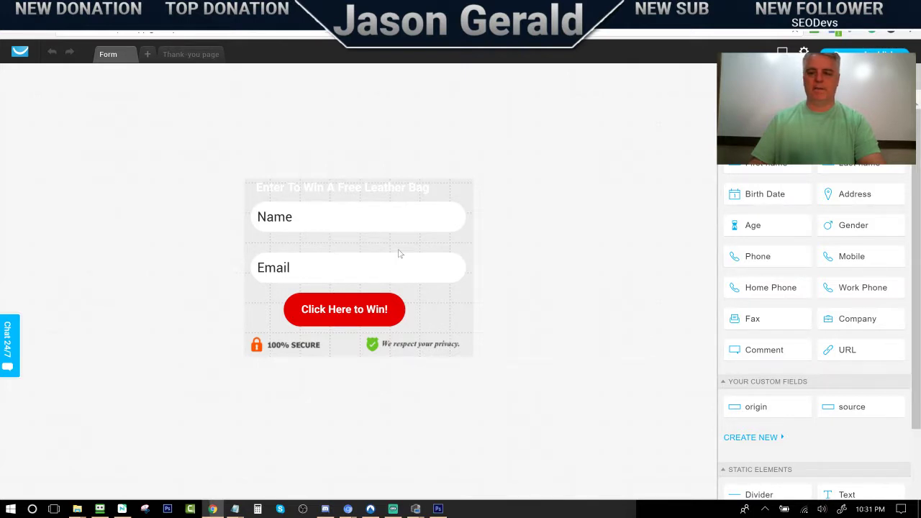
{"action": "left_click", "coordinate": [803, 53]}
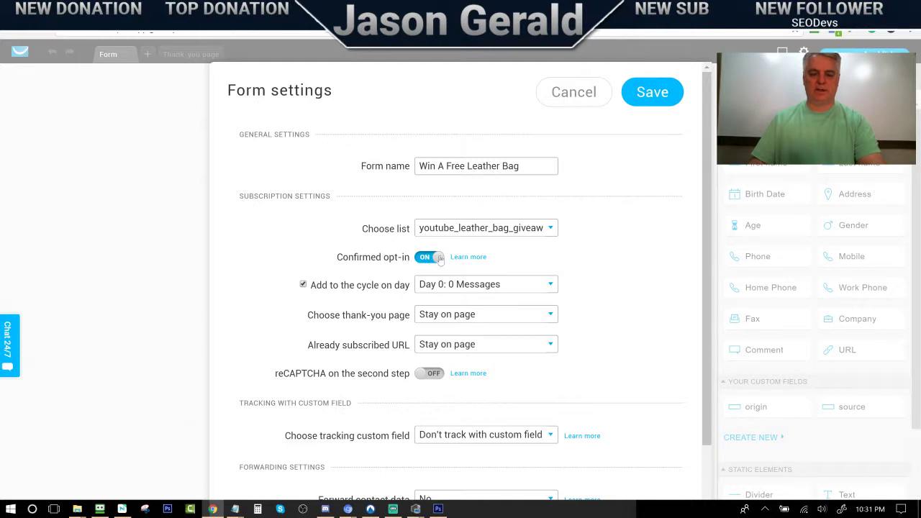
{"action": "left_click", "coordinate": [438, 257]}
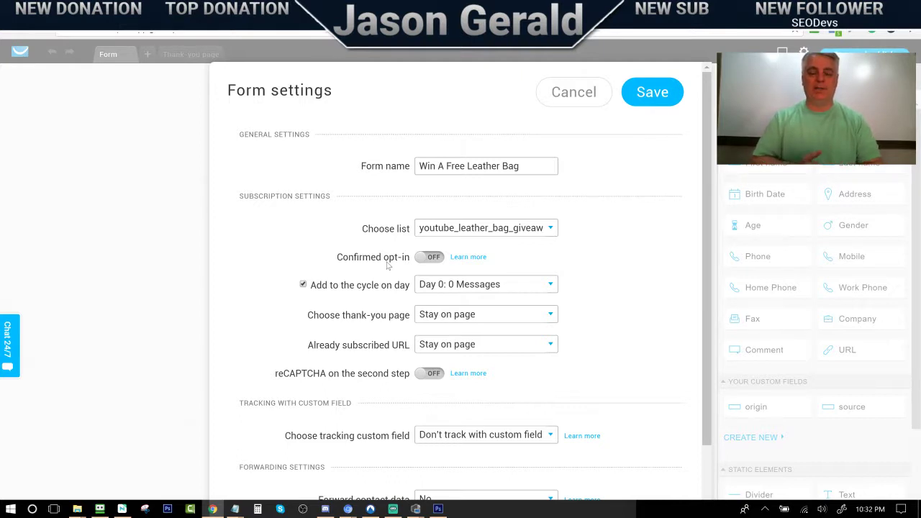
{"action": "left_click", "coordinate": [650, 92]}
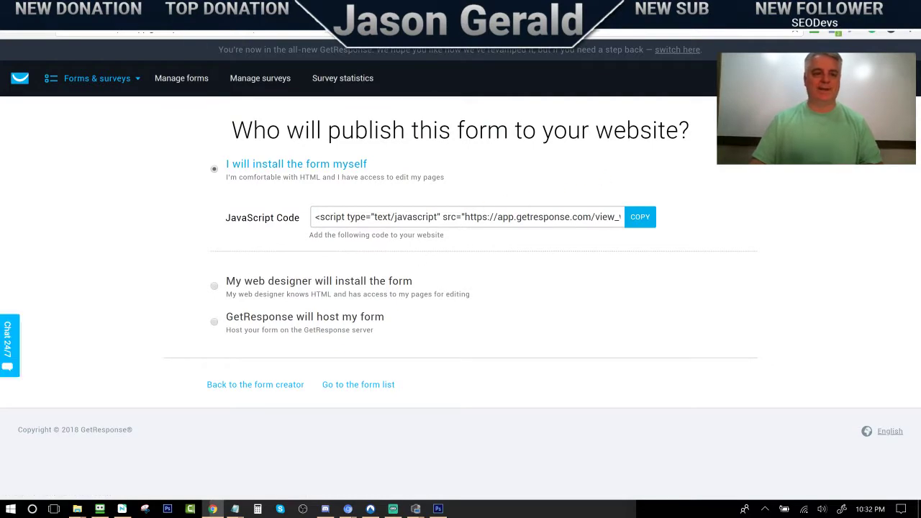
On the beach giveaway page, enter a test name and autofill the saved e-mail address
{"action": "left_click", "coordinate": [205, 10]}
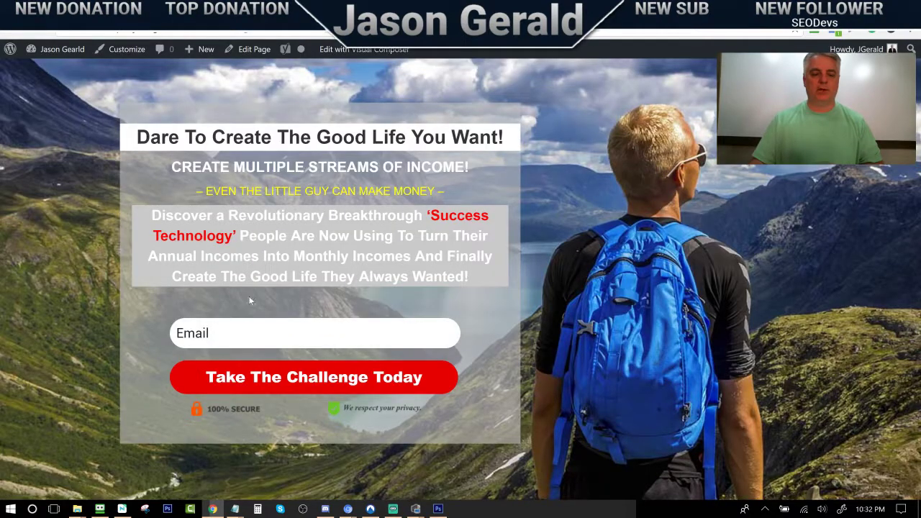
{"action": "left_click", "coordinate": [310, 10]}
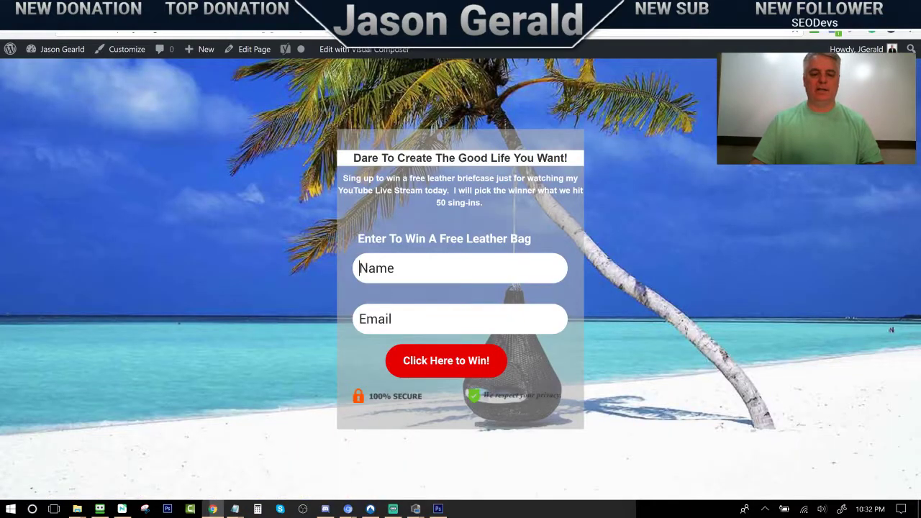
{"action": "type", "text": "jason"}
{"action": "key", "text": "Tab"}
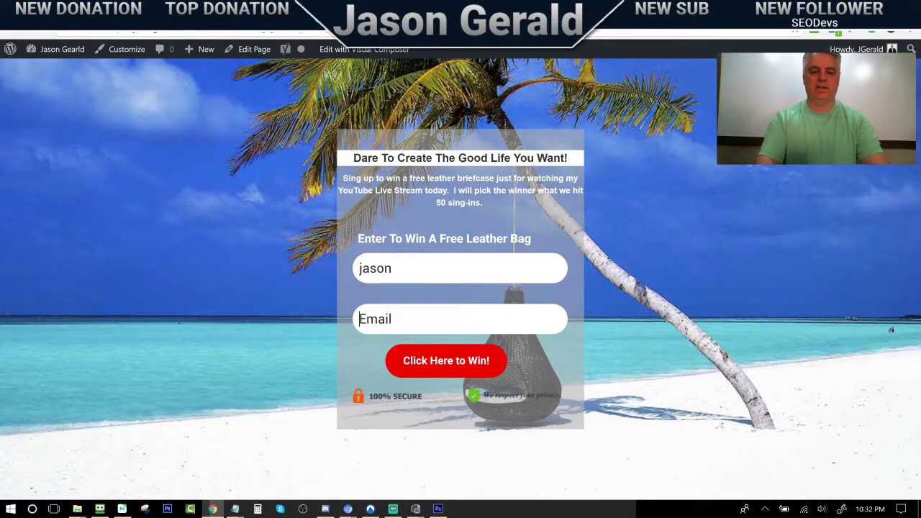
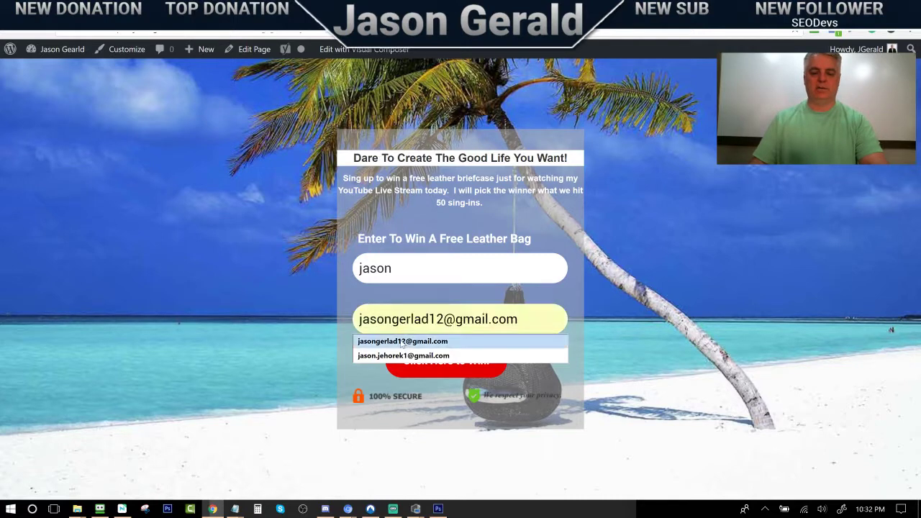
{"action": "left_click", "coordinate": [401, 343]}
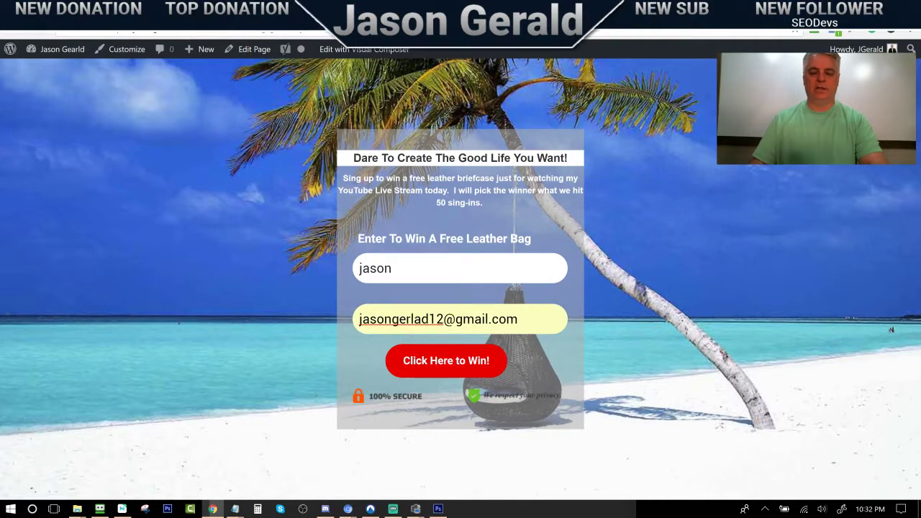
Fix the e-mail's '.com' ending and change a digit to 8, then submit the signup
{"action": "key", "text": "BackSpace"}
{"action": "key", "text": "BackSpace"}
{"action": "key", "text": "BackSpace"}
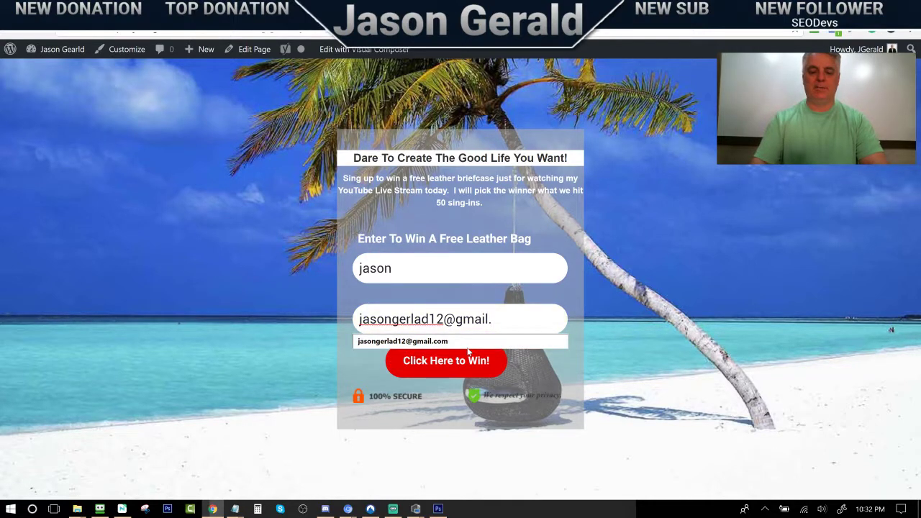
{"action": "type", "text": "com"}
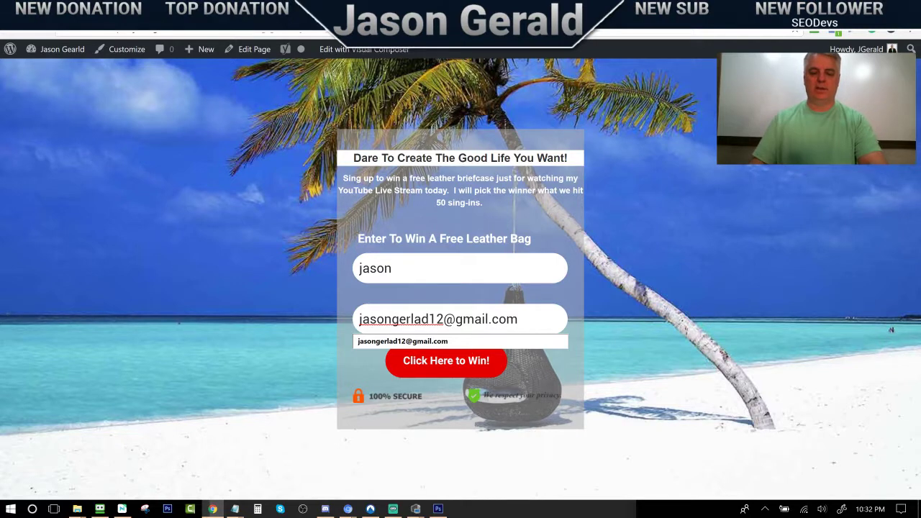
{"action": "key", "text": "BackSpace"}
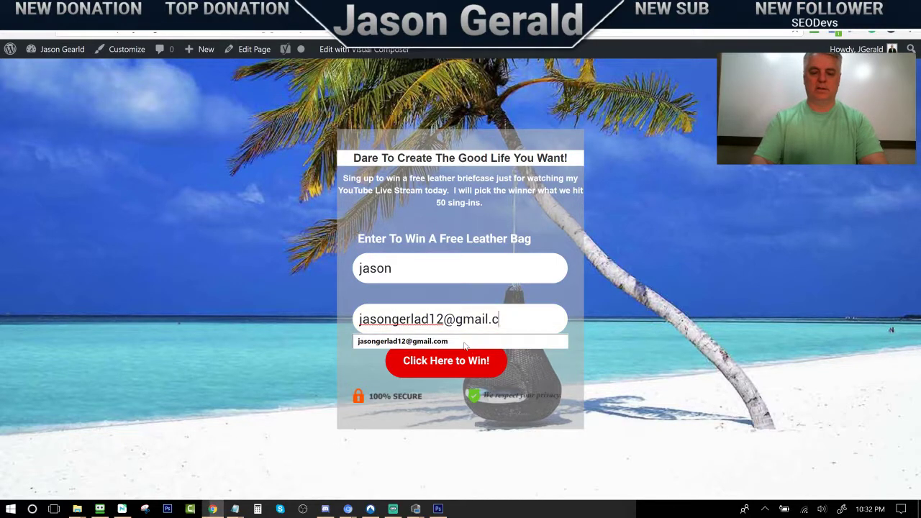
{"action": "type", "text": "m"}
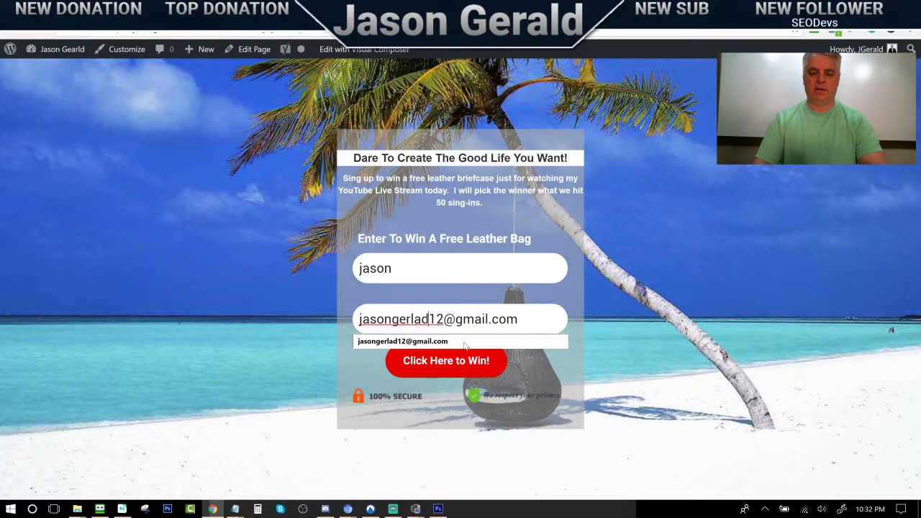
{"action": "key", "text": "Delete"}
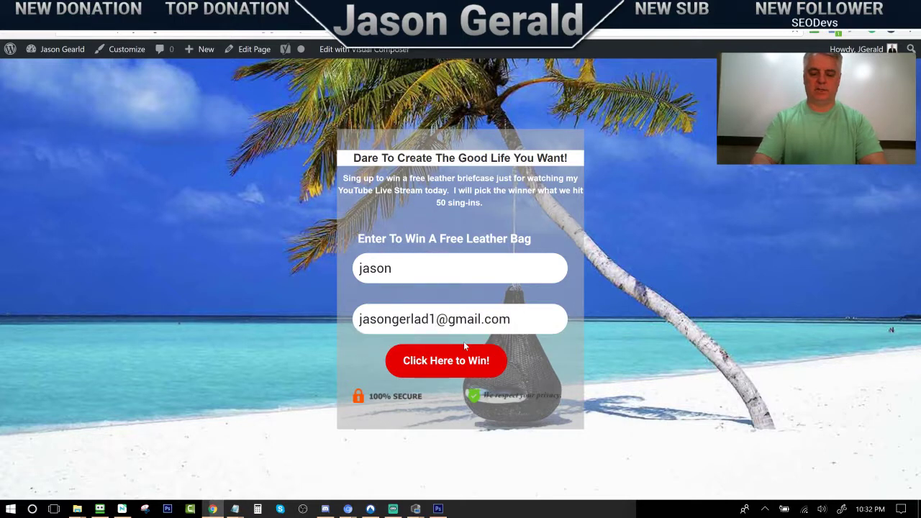
{"action": "type", "text": "8"}
{"action": "left_click", "coordinate": [463, 348]}
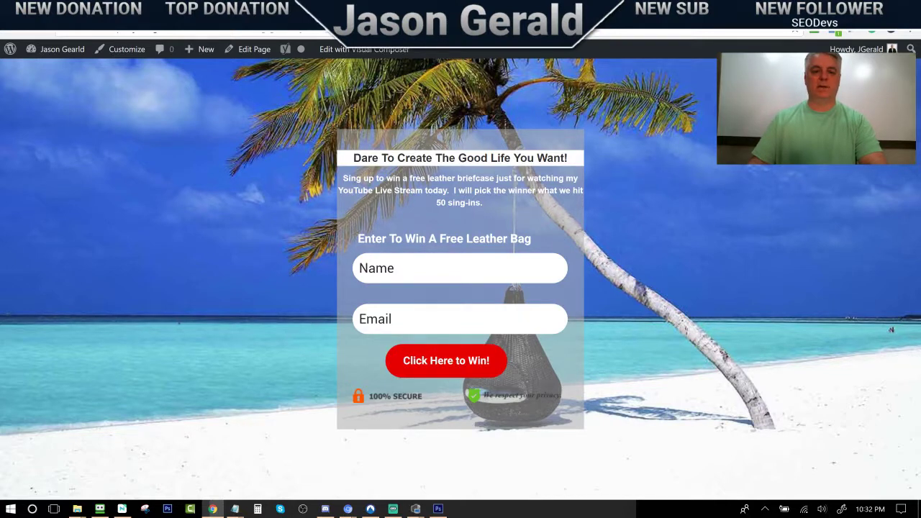
{"action": "key", "text": "ctrl+Tab"}
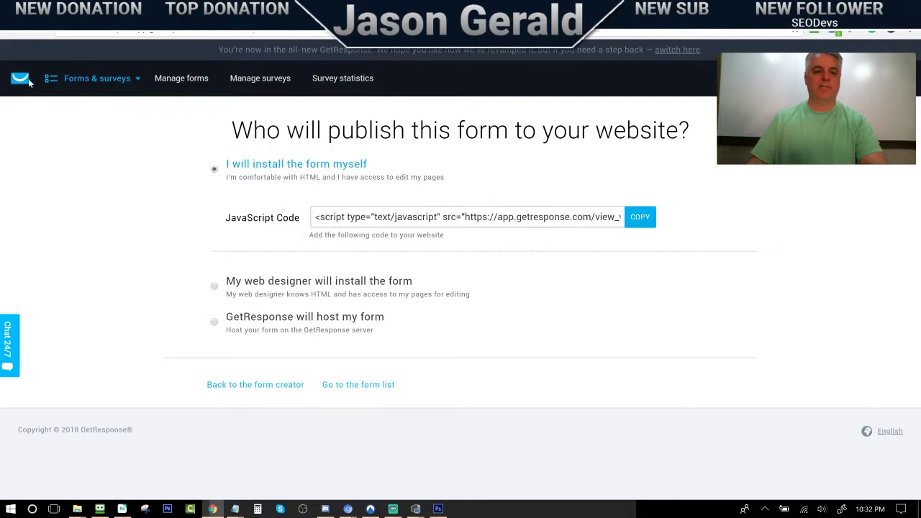
View the youtube_leather_bag_giveaway list's contacts, now showing 1 subscriber added via the form
{"action": "left_click", "coordinate": [22, 79]}
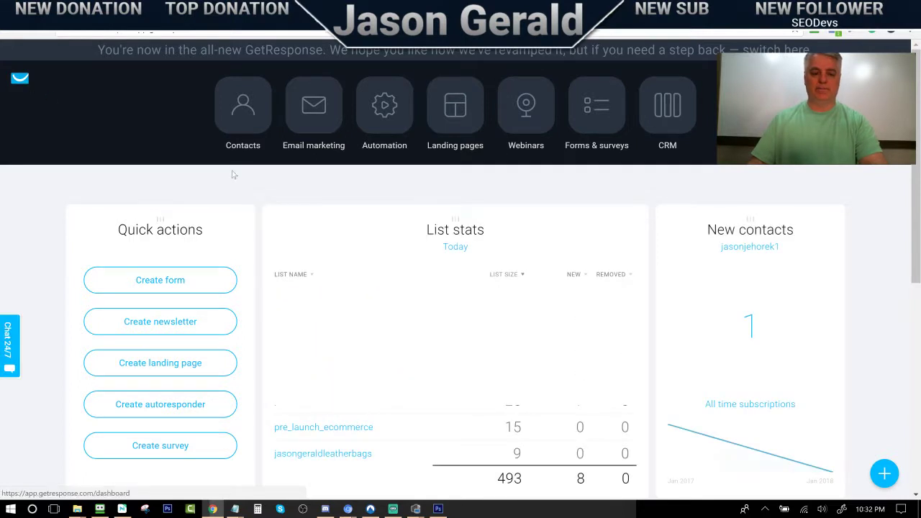
{"action": "left_click", "coordinate": [241, 116]}
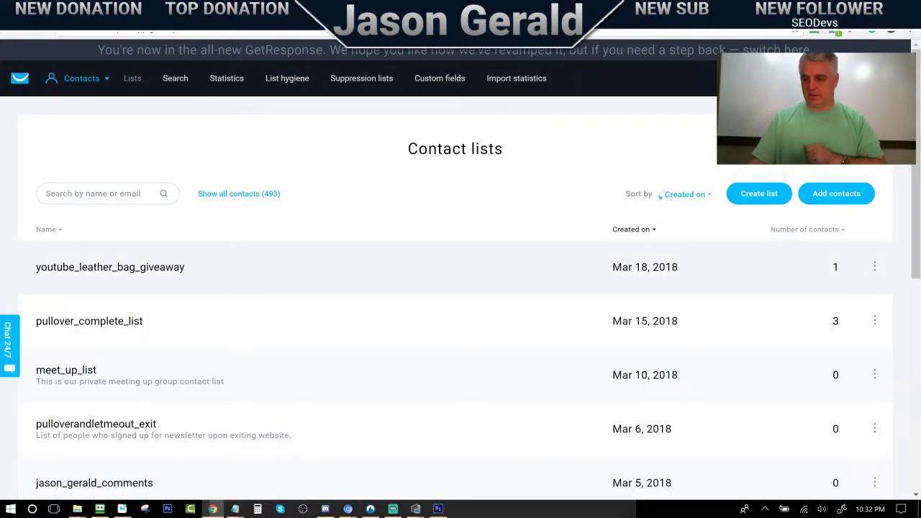
{"action": "left_click", "coordinate": [149, 273]}
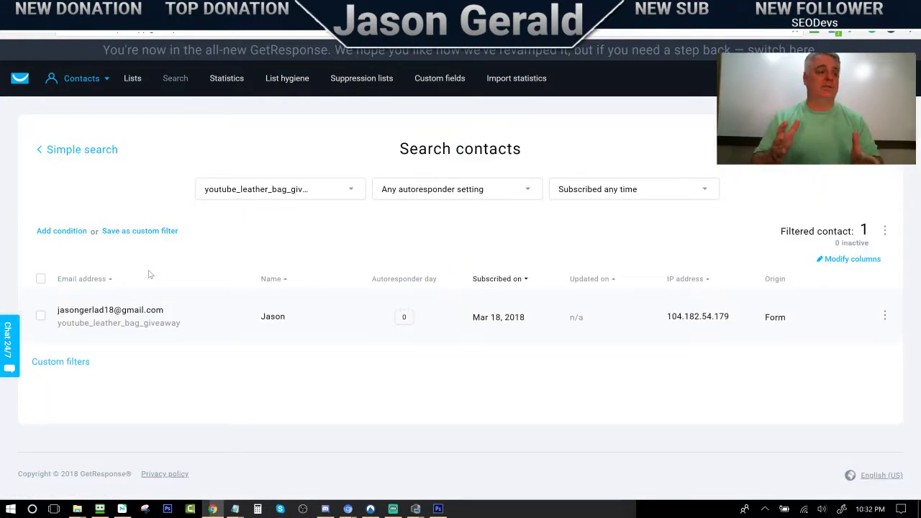
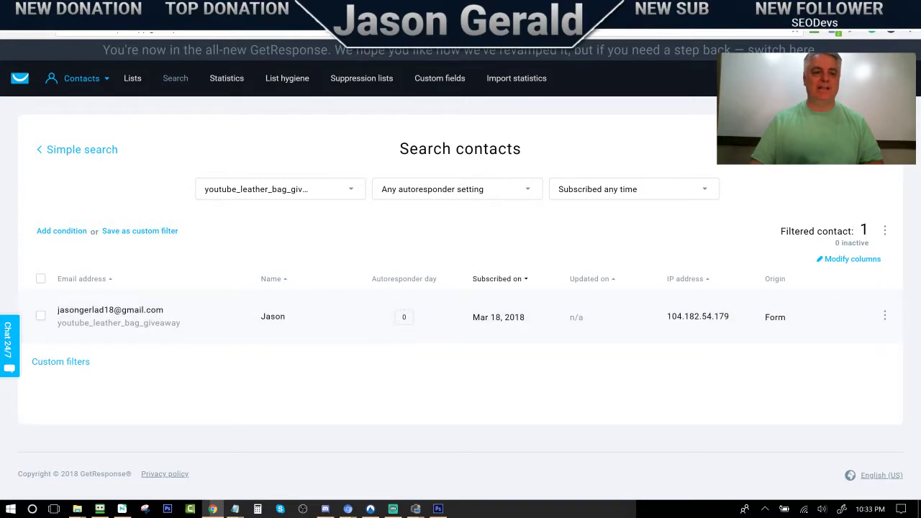
Bring up the live leather bag giveaway landing page with its signup form
{"action": "left_click", "coordinate": [121, 11]}
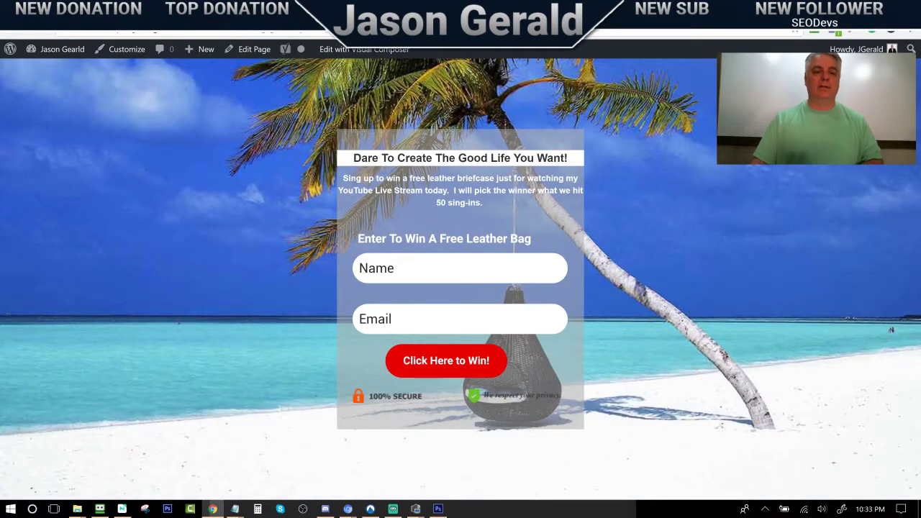
Glance at the Take The Challenge Today page, then return to Edit Page and the GetResponse contact search
{"action": "left_click", "coordinate": [149, 10]}
{"action": "left_click", "coordinate": [121, 11]}
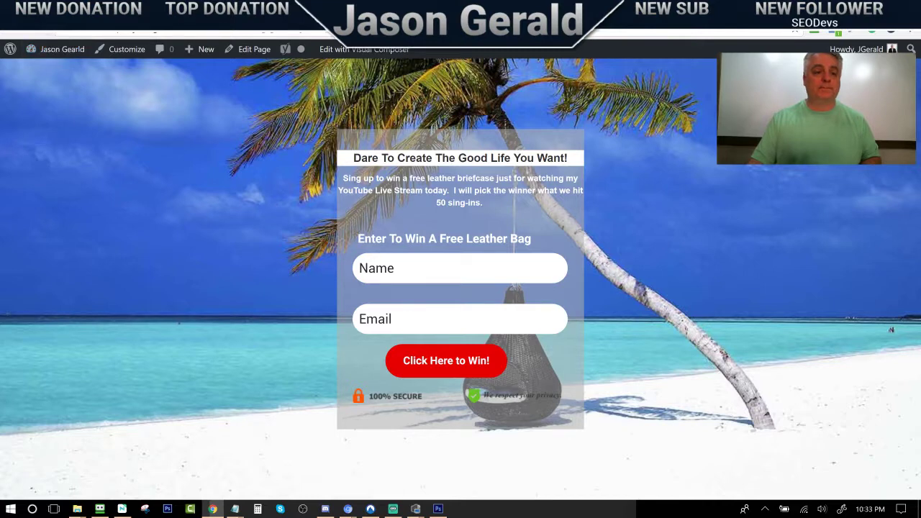
{"action": "key", "text": "alt+Left"}
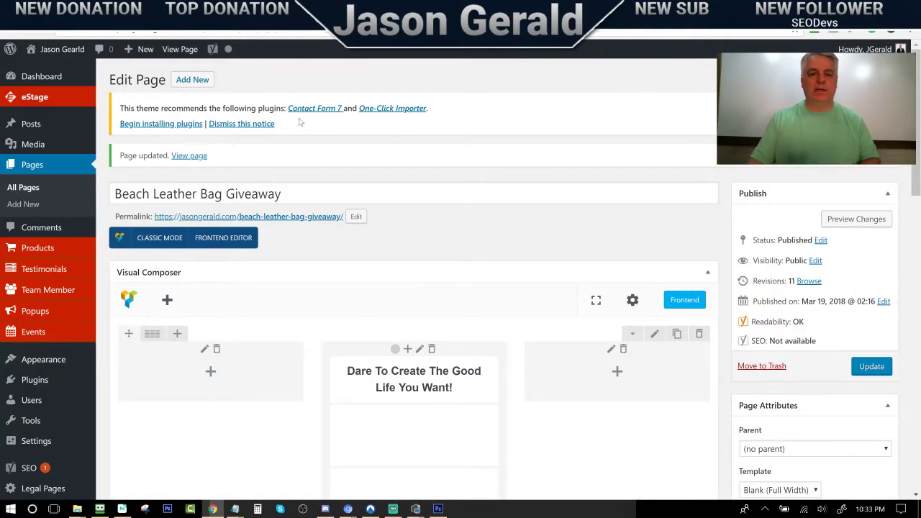
{"action": "key", "text": "ctrl+Tab"}
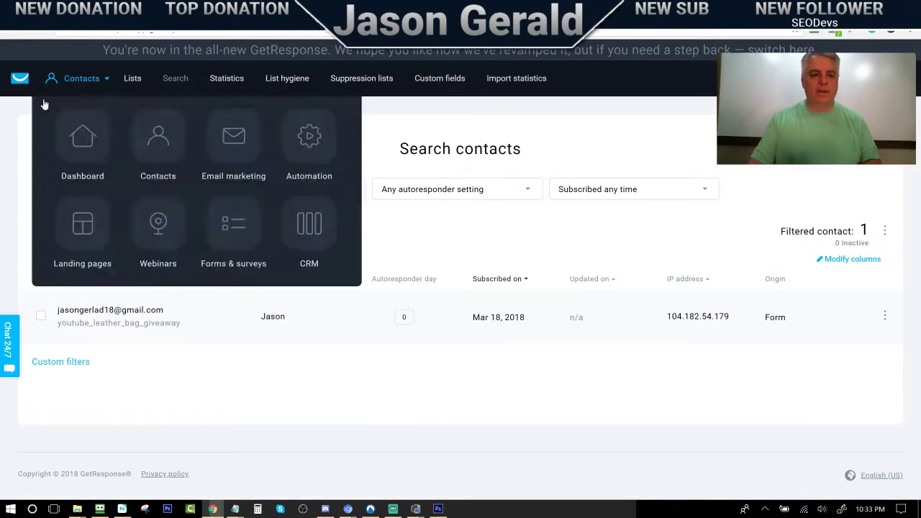
From the GetResponse dashboard's Forms & surveys, open the 'Win A Free Leather Bag' form in the editor
{"action": "left_click", "coordinate": [15, 81]}
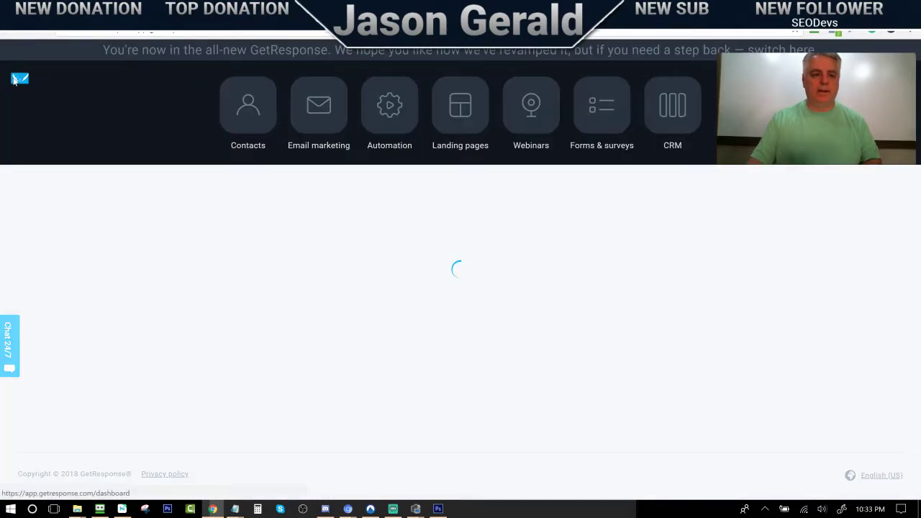
{"action": "left_click", "coordinate": [596, 140]}
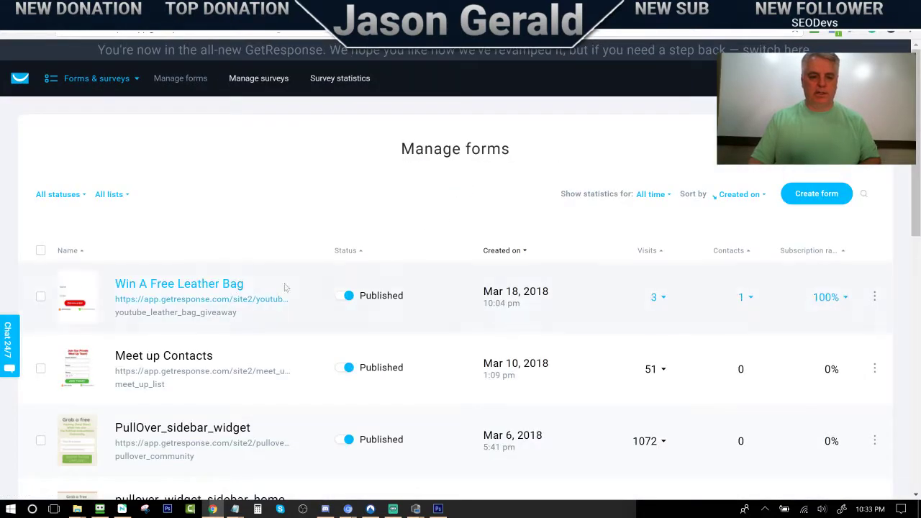
{"action": "left_click", "coordinate": [160, 290]}
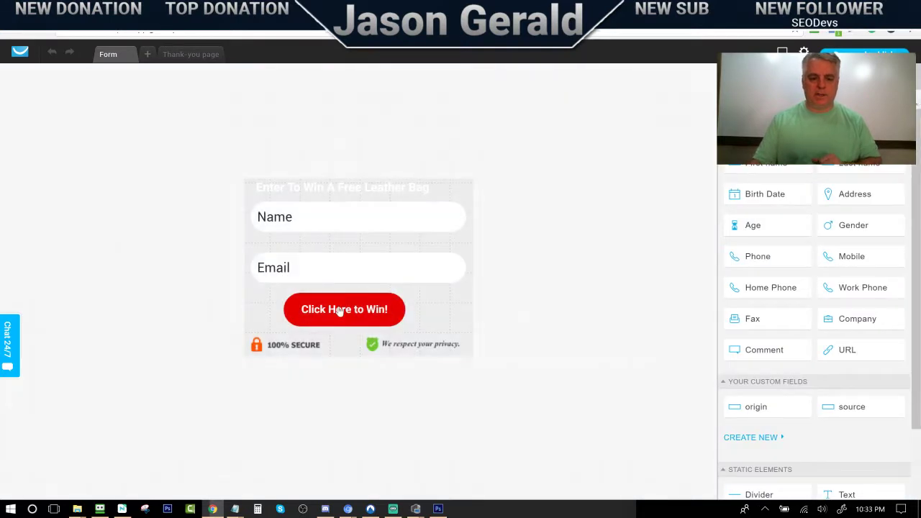
Give the Click Here to Win! button a green #478351 hover colour
{"action": "left_click", "coordinate": [349, 310]}
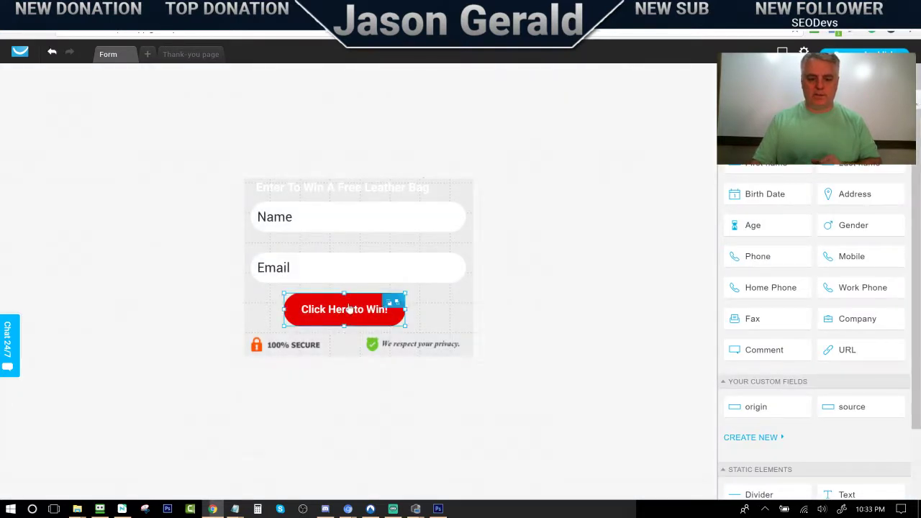
{"action": "left_click", "coordinate": [349, 310]}
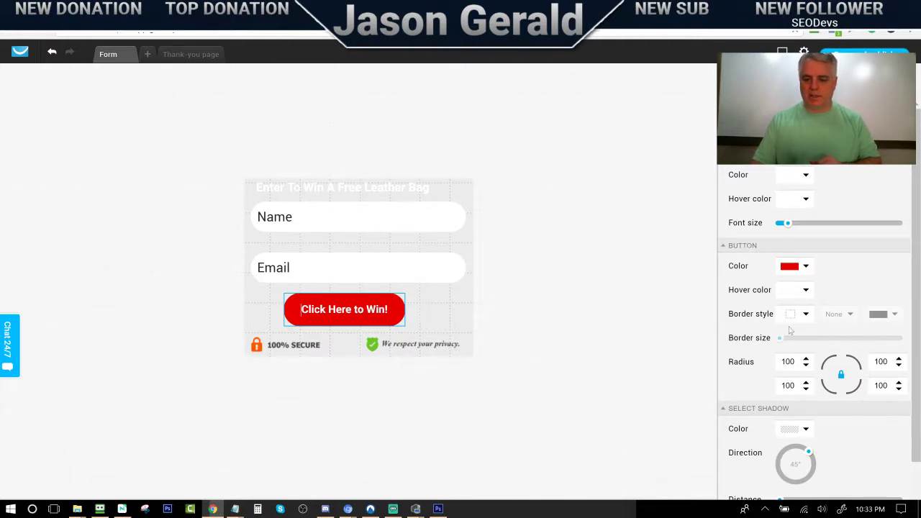
{"action": "scroll", "coordinate": [785, 310], "scroll_direction": "down", "scroll_amount": 2}
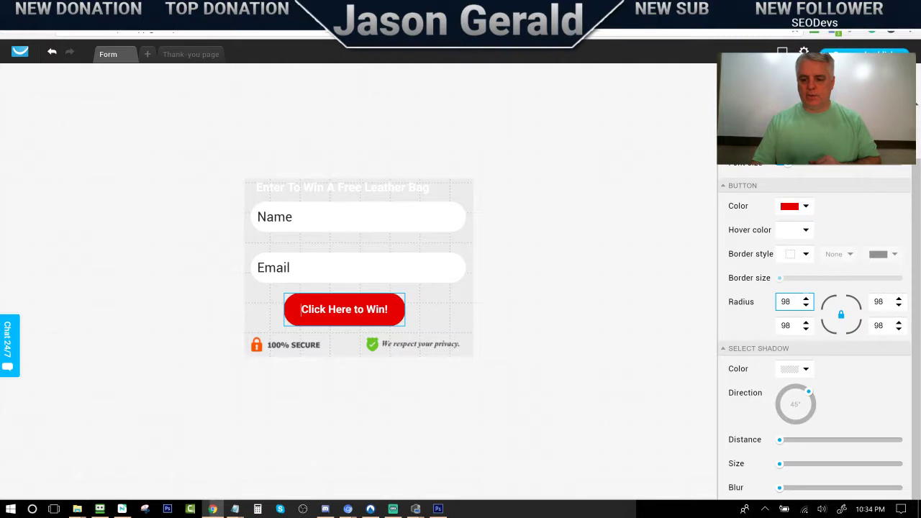
{"action": "scroll", "coordinate": [786, 301], "scroll_direction": "up", "scroll_amount": 1}
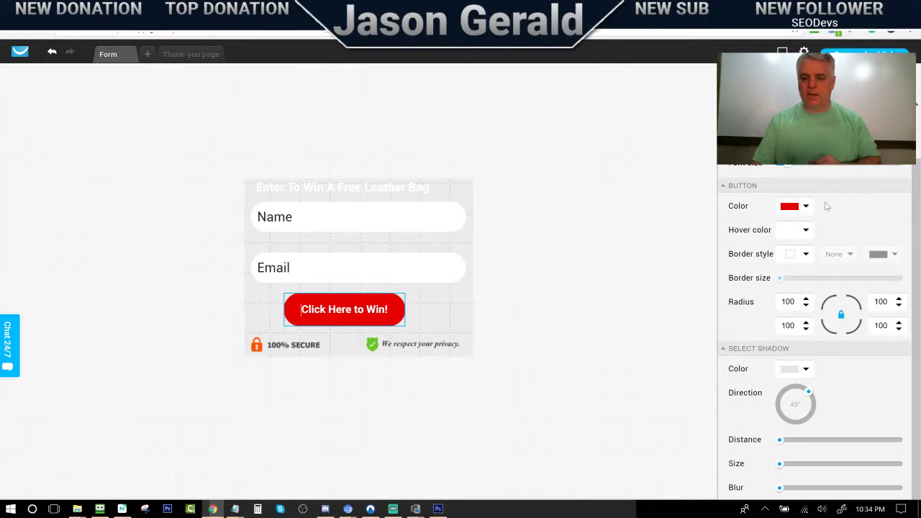
{"action": "left_click", "coordinate": [805, 230]}
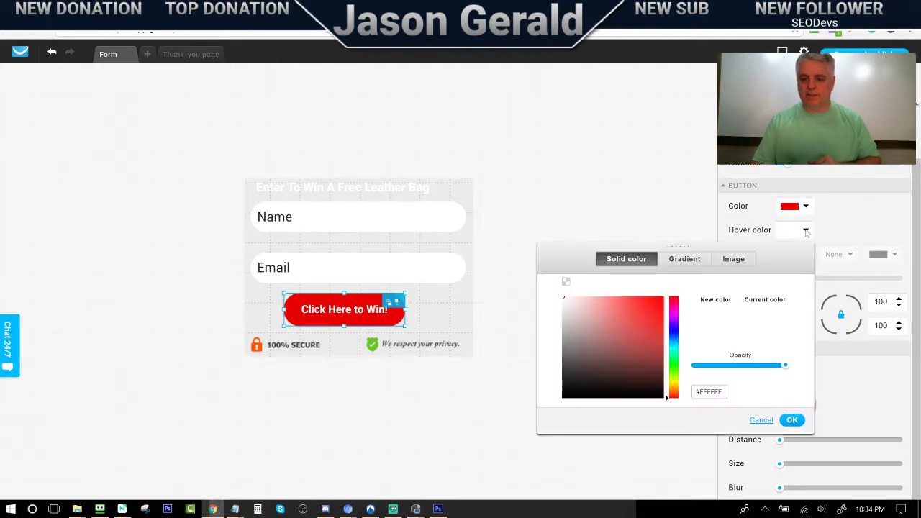
{"action": "left_click", "coordinate": [671, 360]}
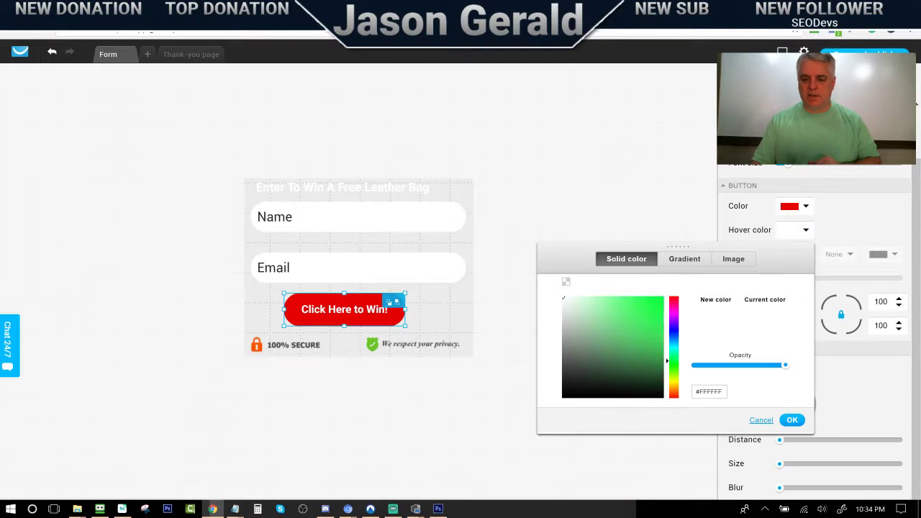
{"action": "left_click", "coordinate": [610, 344]}
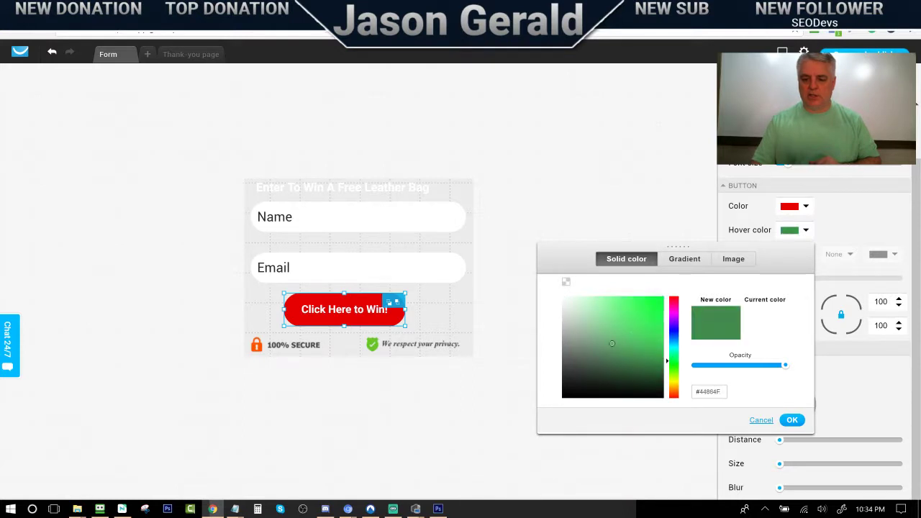
{"action": "left_click", "coordinate": [792, 420]}
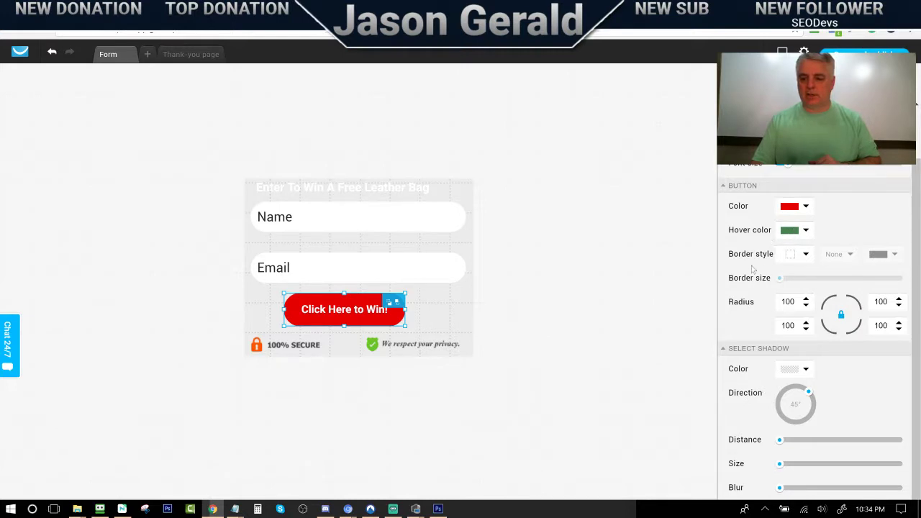
Deselect the button and return to the WordPress giveaway page
{"action": "left_click", "coordinate": [804, 257]}
{"action": "left_click", "coordinate": [624, 247]}
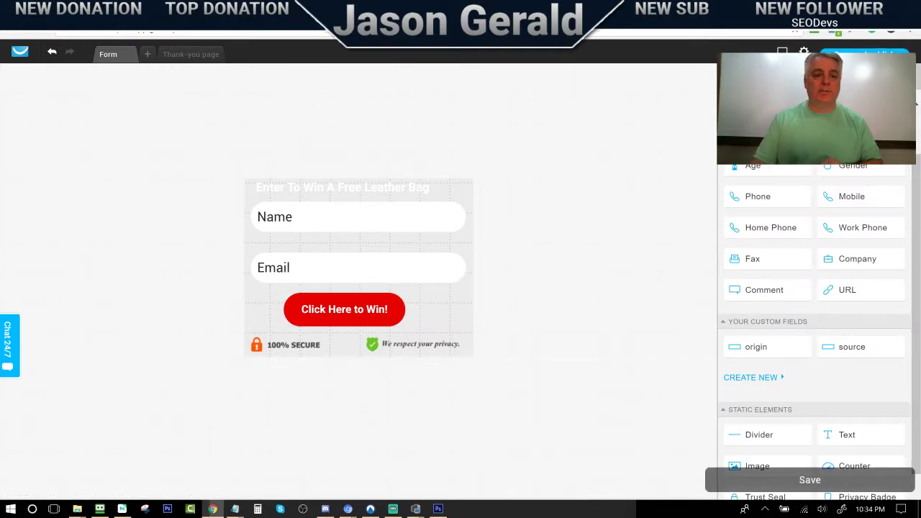
{"action": "key", "text": "ctrl+Tab"}
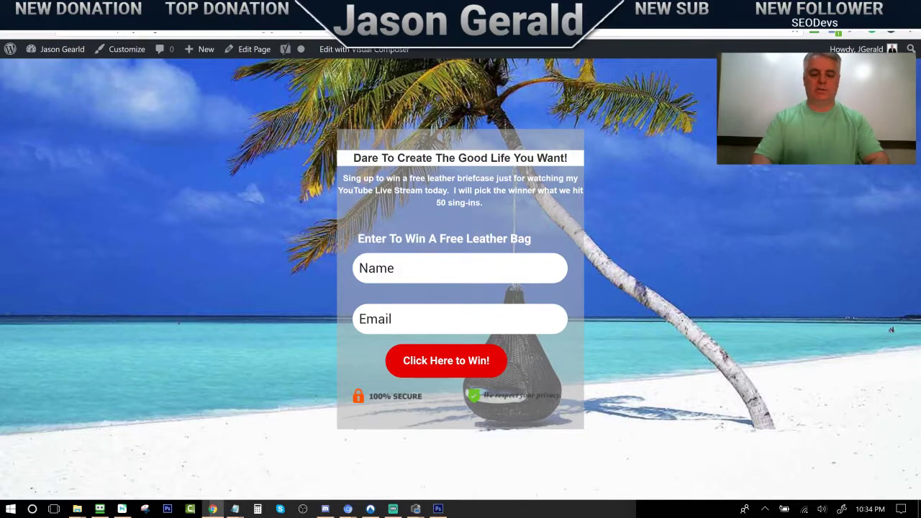
Enter a test name and the saved e-mail with a digit changed to 7, then submit the signup
{"action": "type", "text": "jason "}
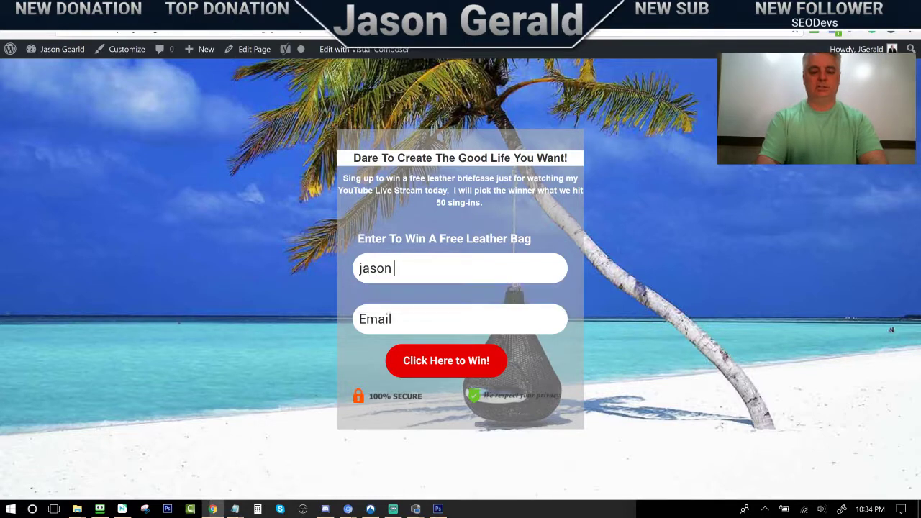
{"action": "type", "text": "3"}
{"action": "key", "text": "BackSpace"}
{"action": "type", "text": "2"}
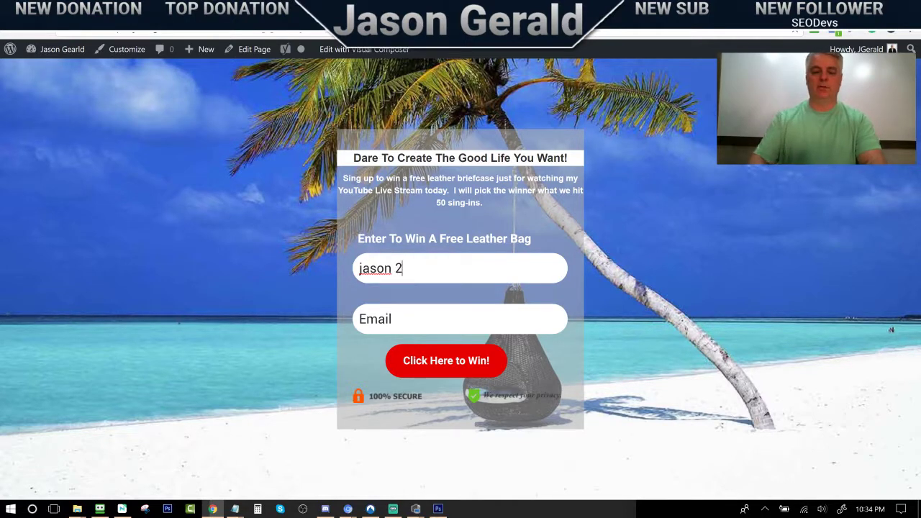
{"action": "type", "text": "jason"}
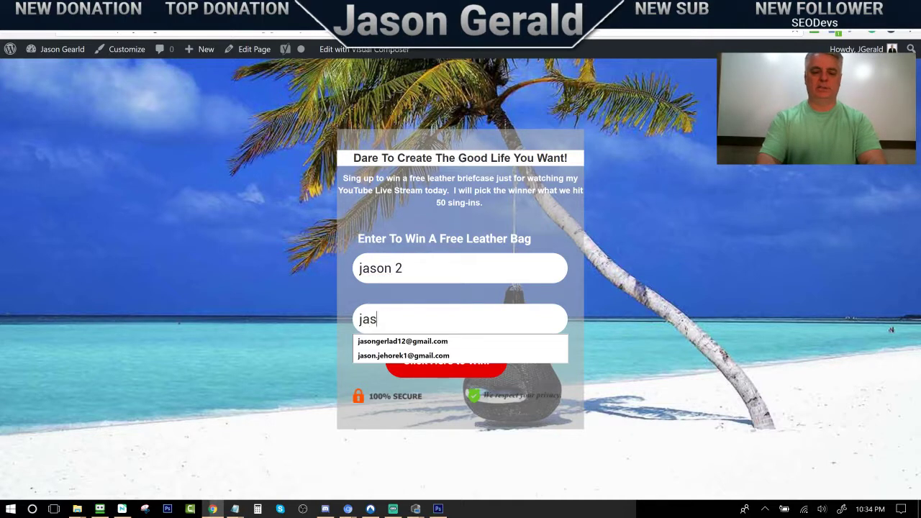
{"action": "left_click", "coordinate": [414, 341]}
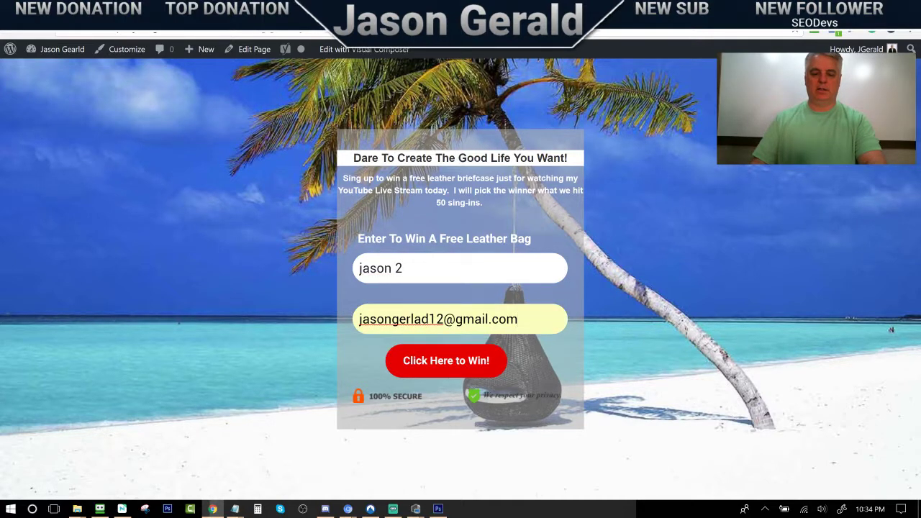
{"action": "type", "text": "7"}
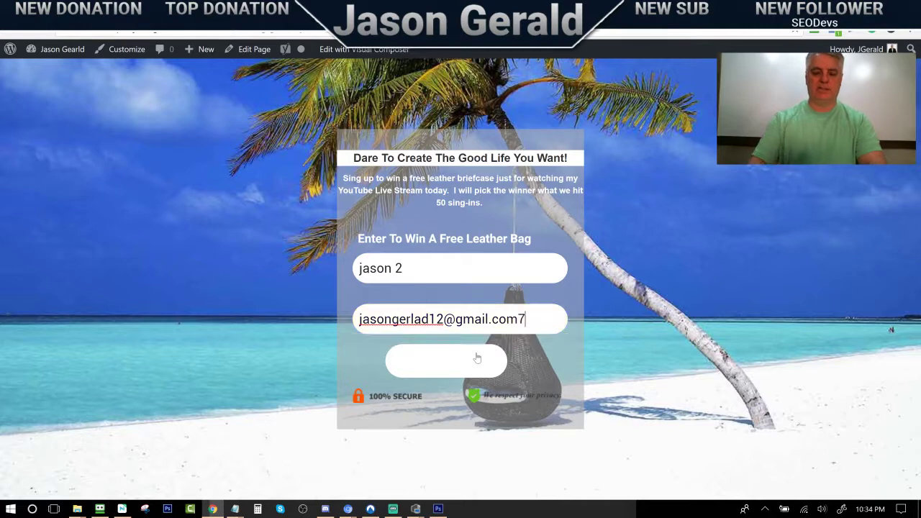
{"action": "key", "text": "BackSpace"}
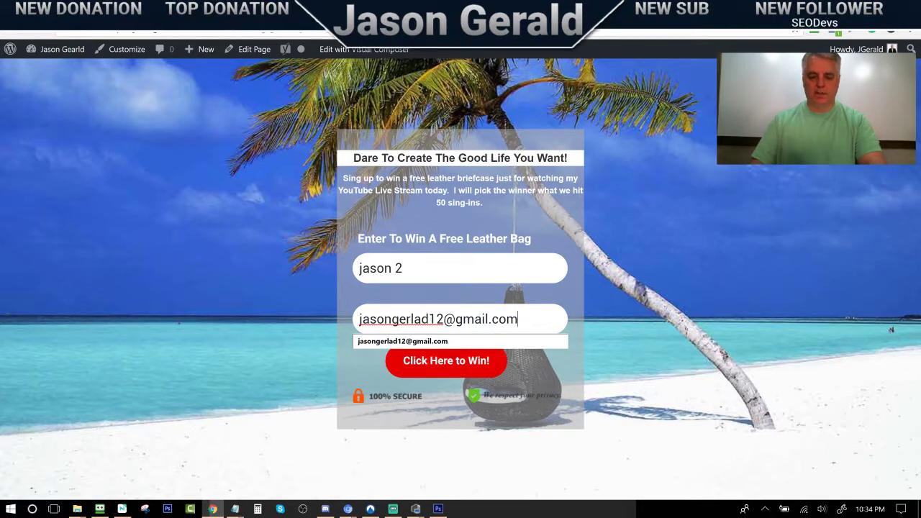
{"action": "key", "text": "BackSpace"}
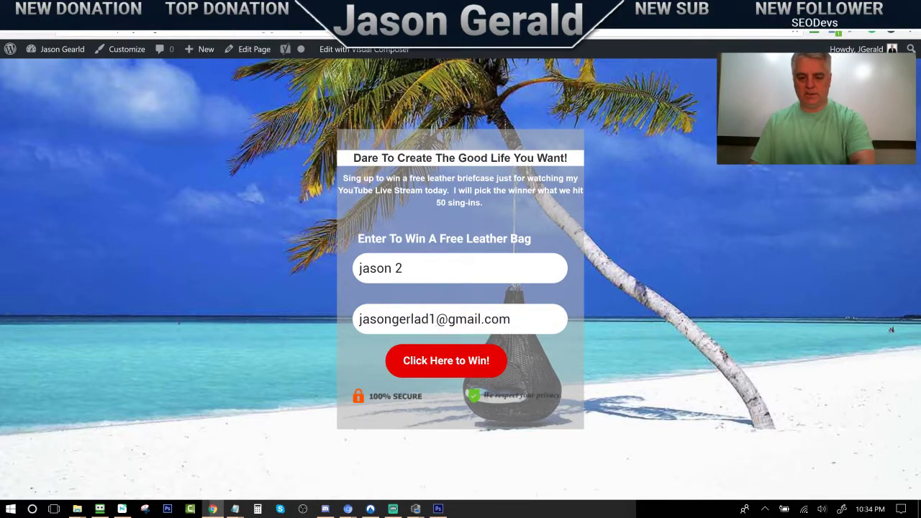
{"action": "type", "text": "7"}
{"action": "left_click", "coordinate": [452, 368]}
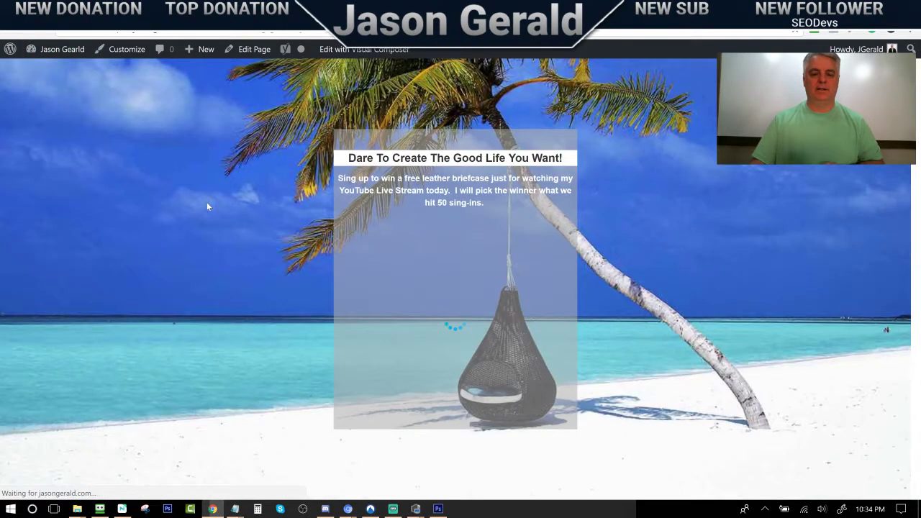
Sign up again as 'jason' with the saved e-mail's digit changed to 6, and submit
{"action": "left_click", "coordinate": [403, 269]}
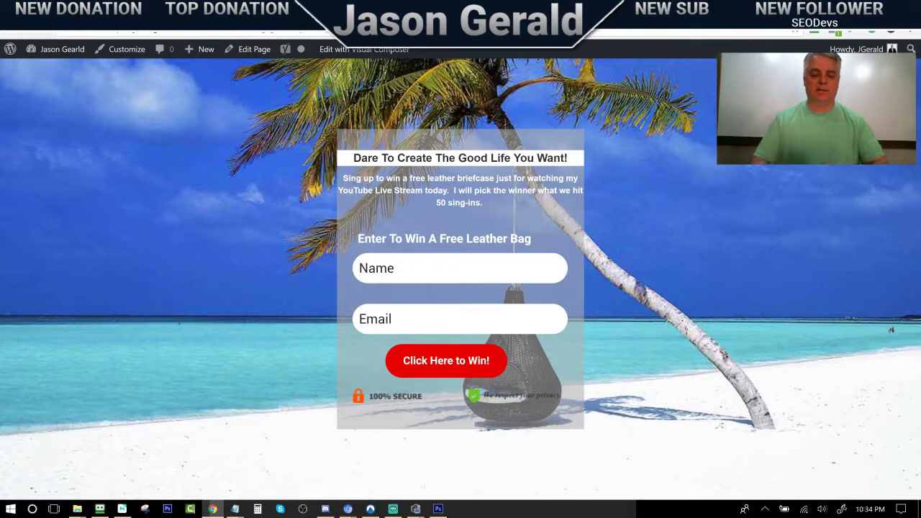
{"action": "type", "text": "jason"}
{"action": "key", "text": "Tab"}
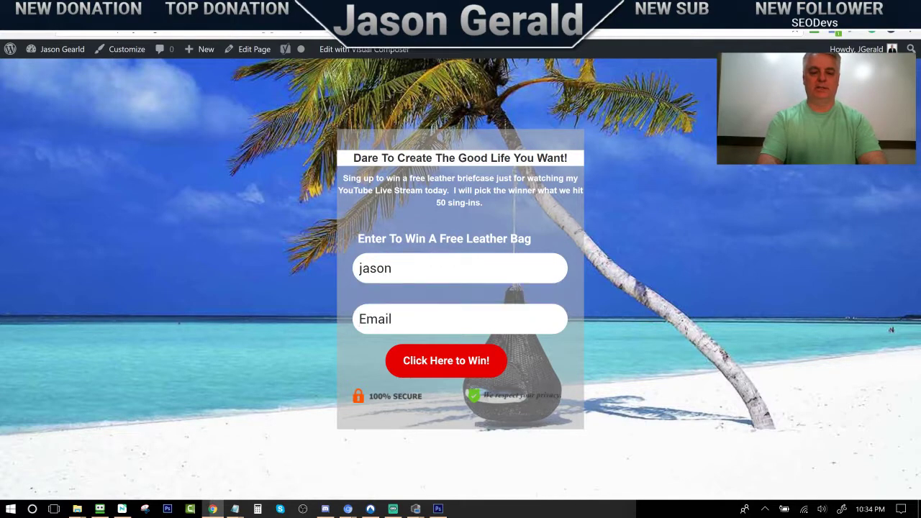
{"action": "type", "text": "jas"}
{"action": "left_click", "coordinate": [415, 338]}
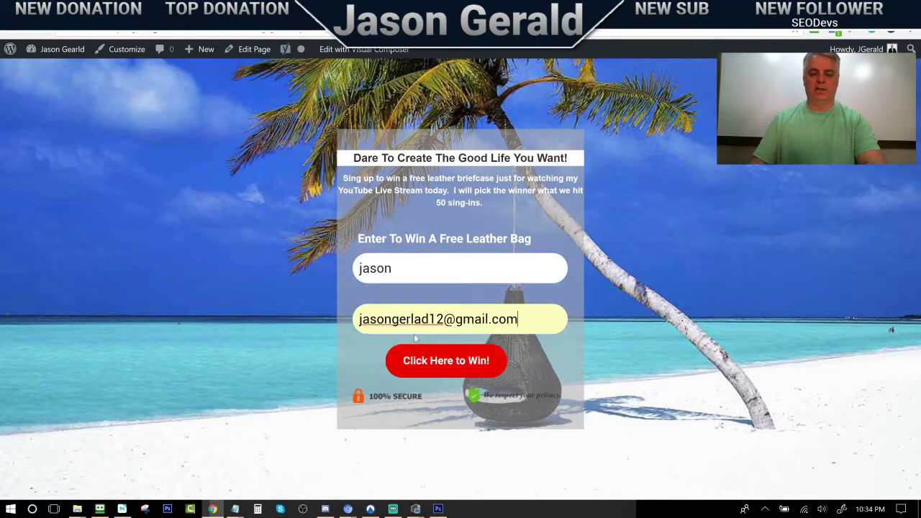
{"action": "left_click", "coordinate": [437, 319]}
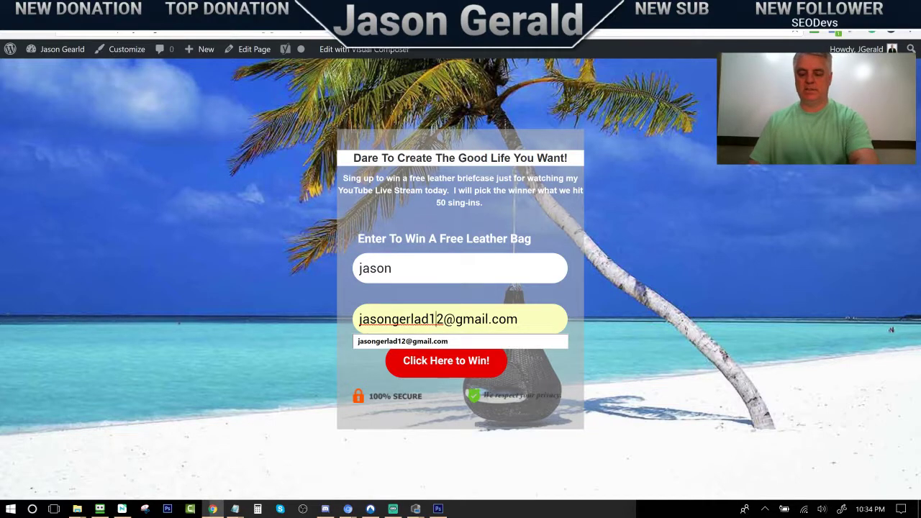
{"action": "key", "text": "BackSpace"}
{"action": "type", "text": "6"}
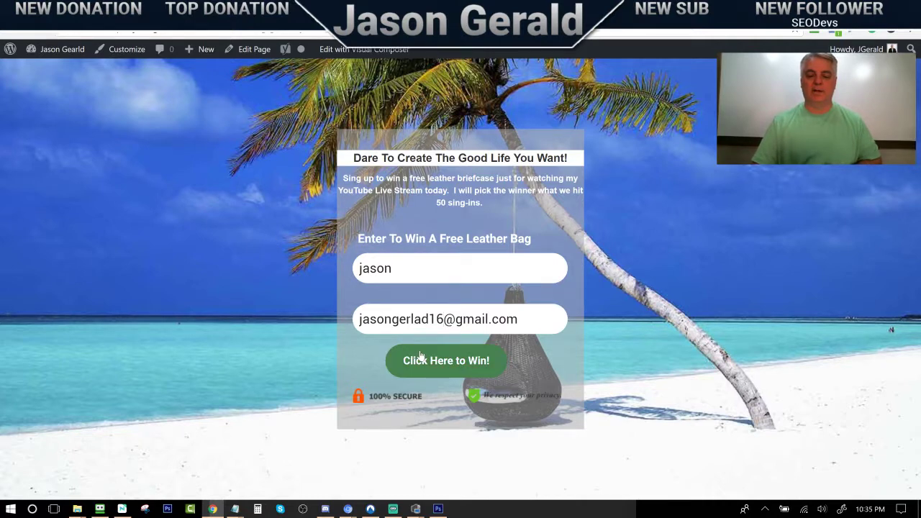
{"action": "left_click", "coordinate": [421, 358]}
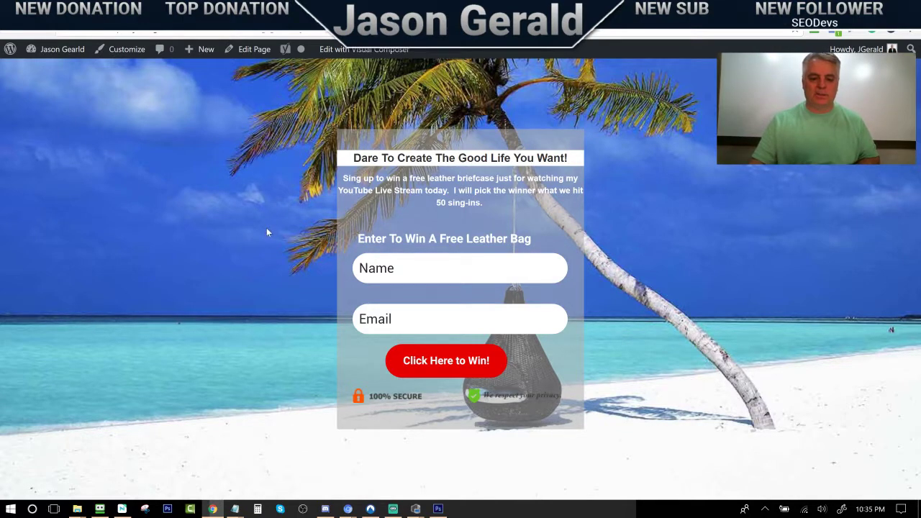
Return to the GetResponse form editor and scroll its fields panel
{"action": "key", "text": "ctrl+Tab"}
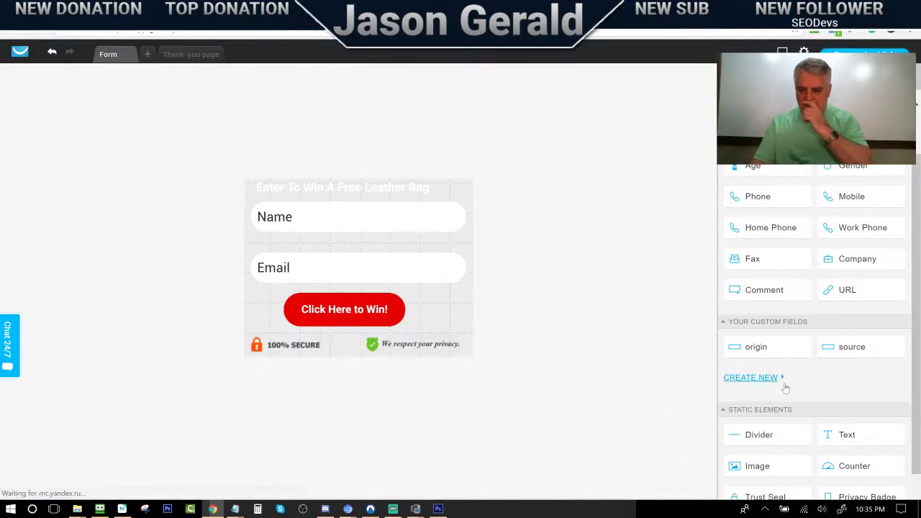
{"action": "scroll", "coordinate": [784, 386], "scroll_direction": "down", "scroll_amount": 2}
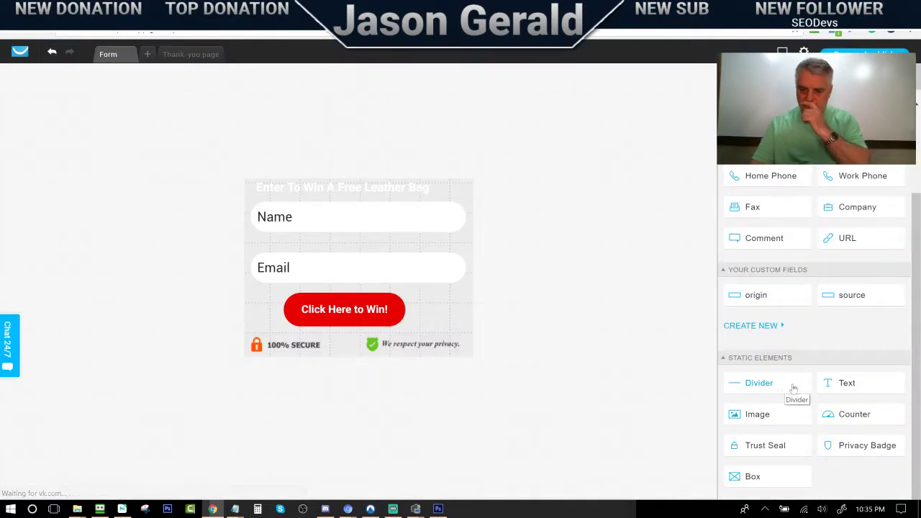